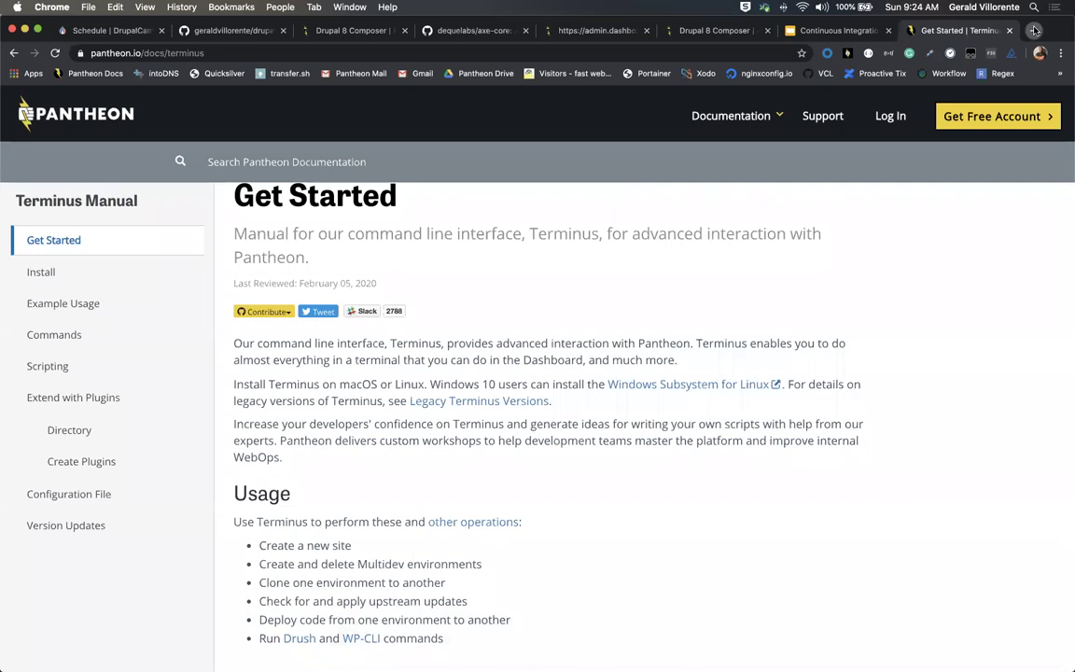
Step: Open circleci.com in a new browser tab
type("circle.c")
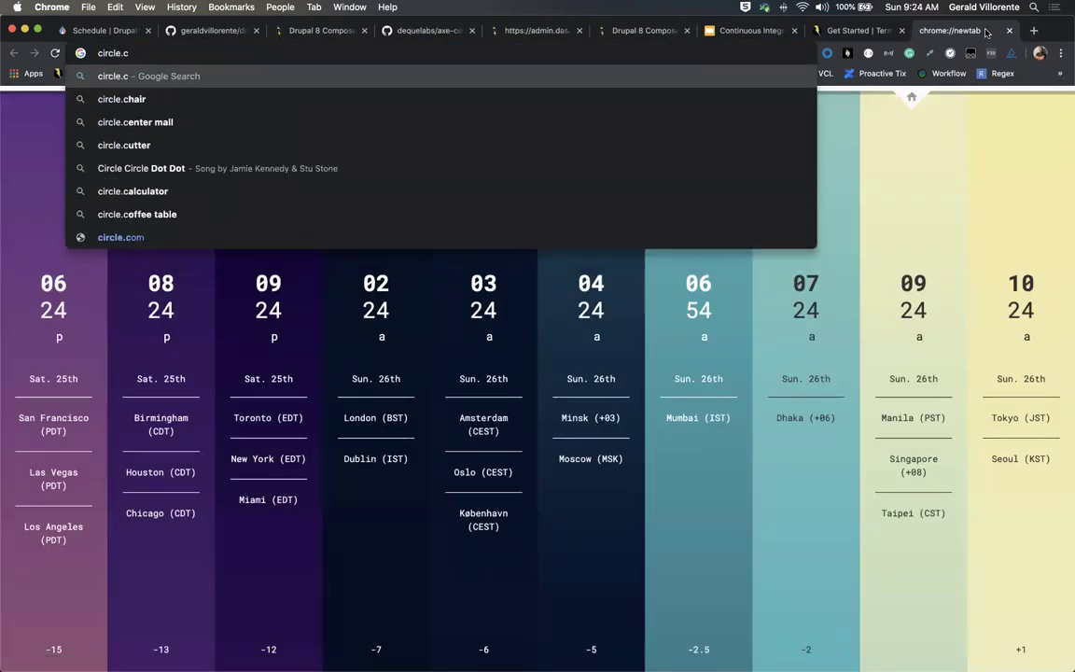
key("BackSpace")
key("BackSpace")
type("ci")
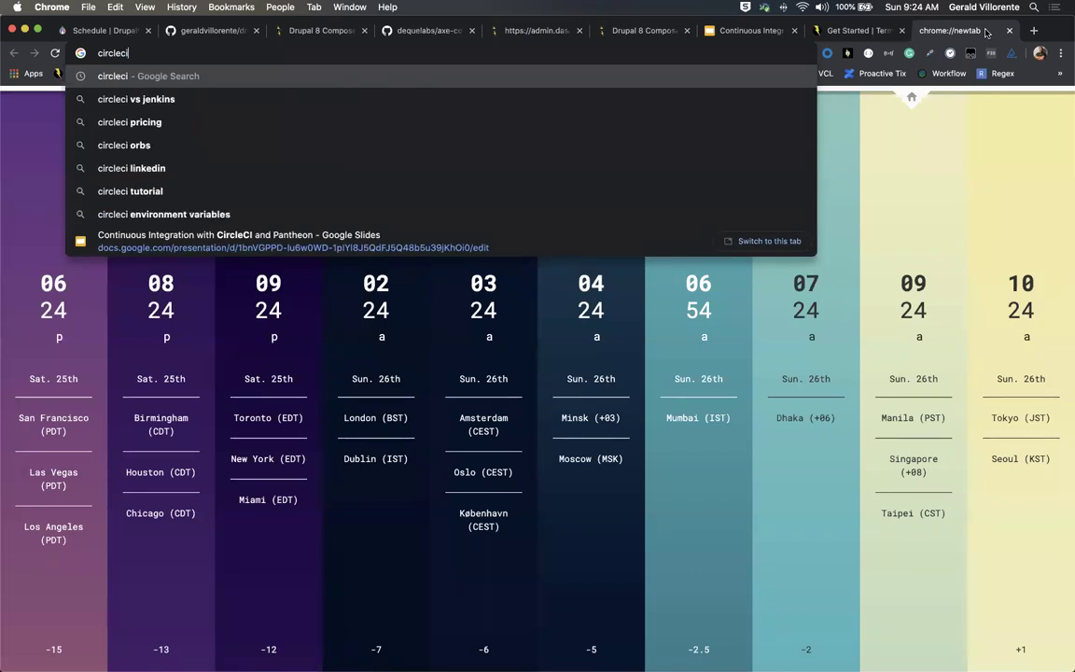
type(".com")
key("Return")
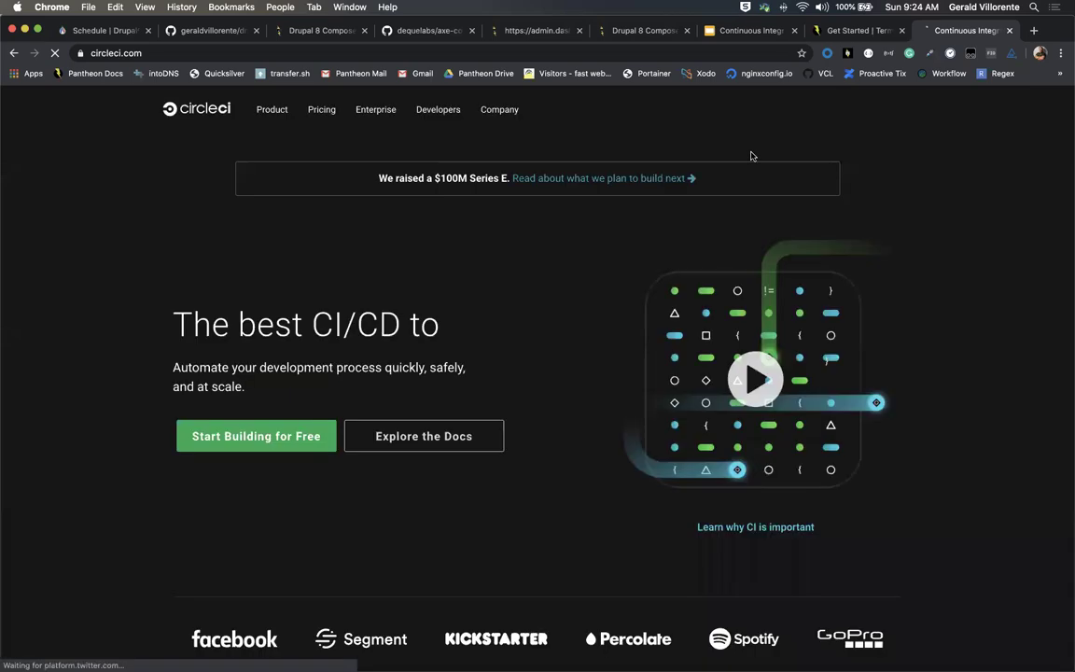
Step: Log in to CircleCI using the GitHub login option
left_click(820, 109)
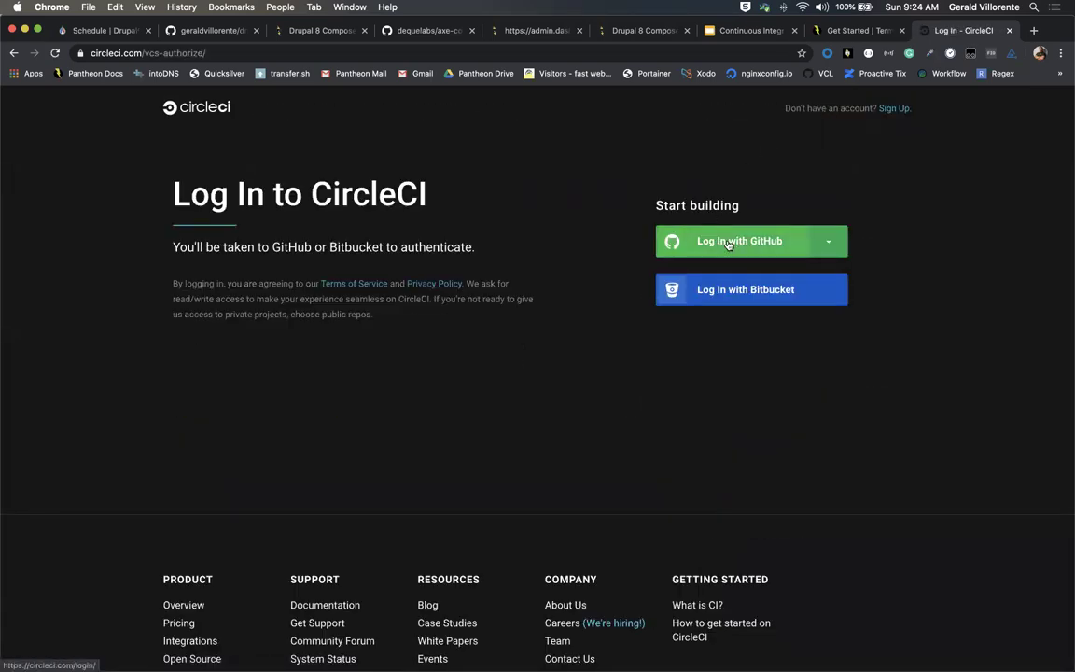
left_click(729, 244)
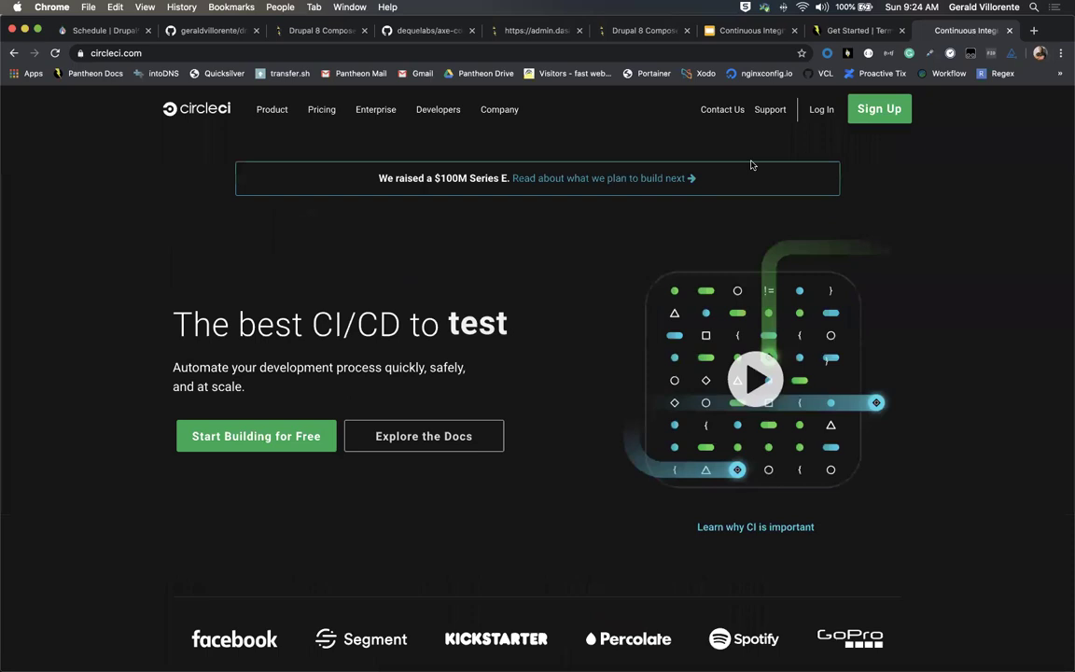
left_click(818, 109)
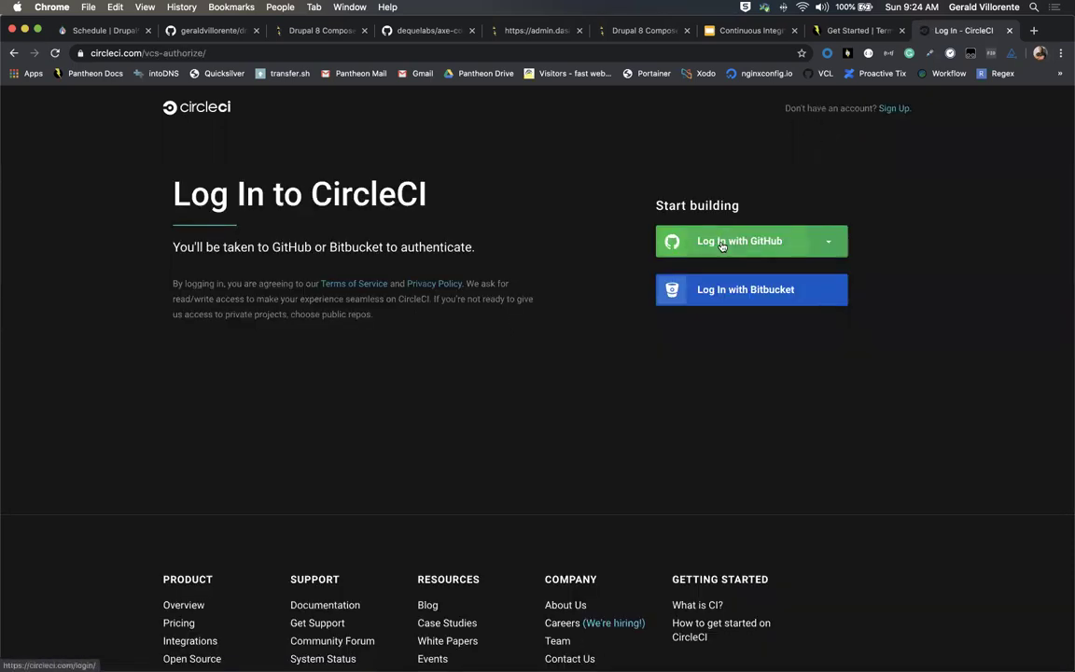
left_click(721, 245)
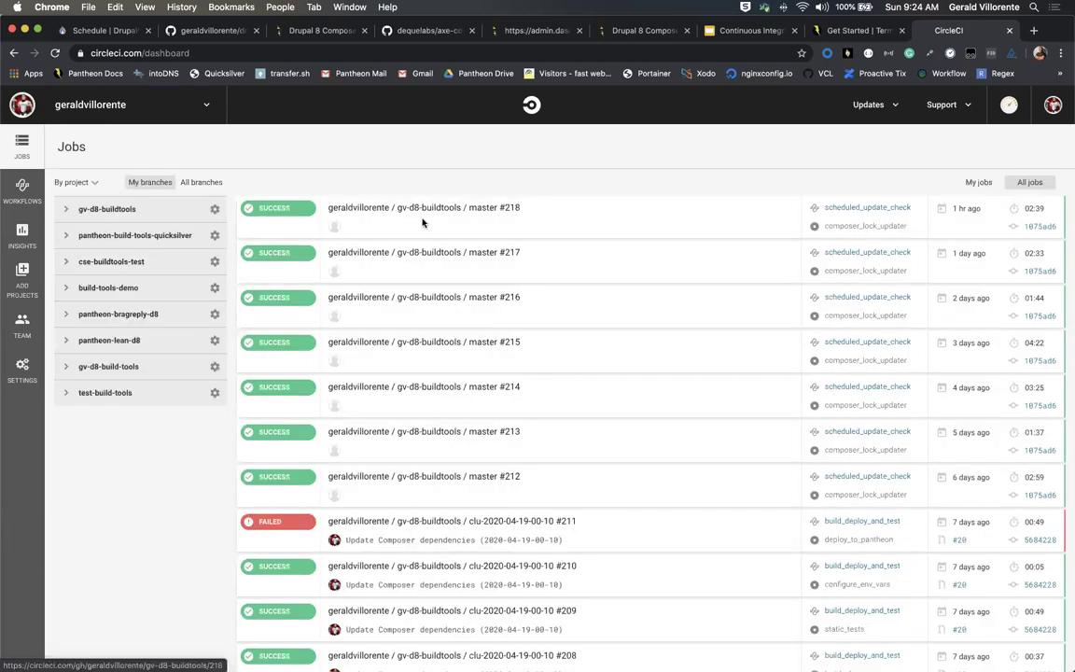
Step: Look over the CircleCI jobs list and check the Terminus project creation output in iTerm, returning to Chrome
scroll(336, 513, "down", 1)
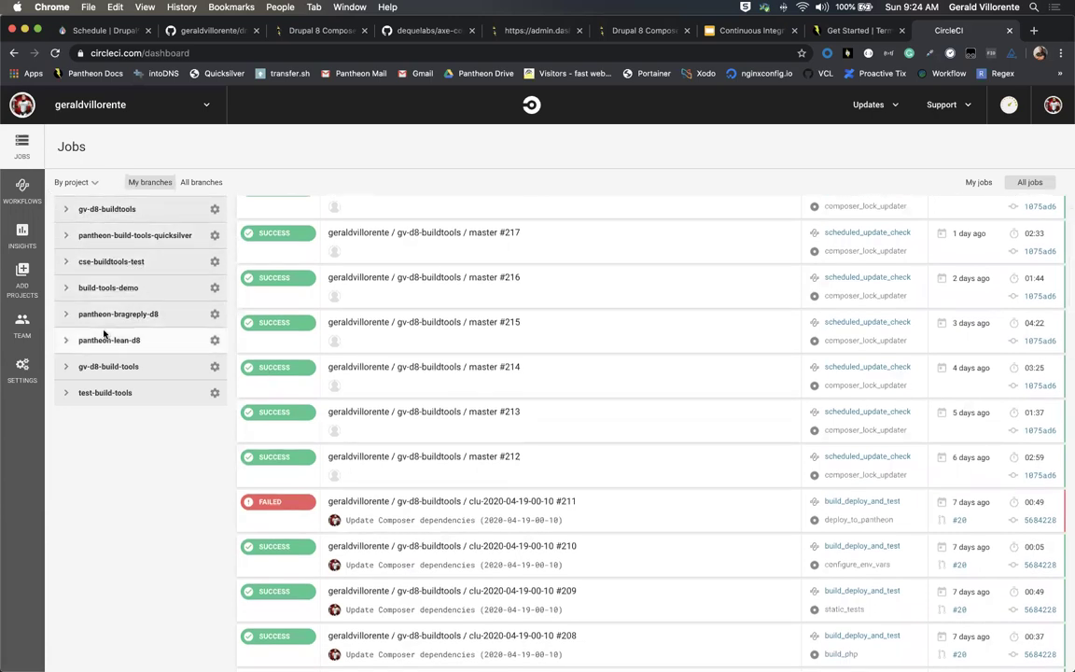
left_click(21, 141)
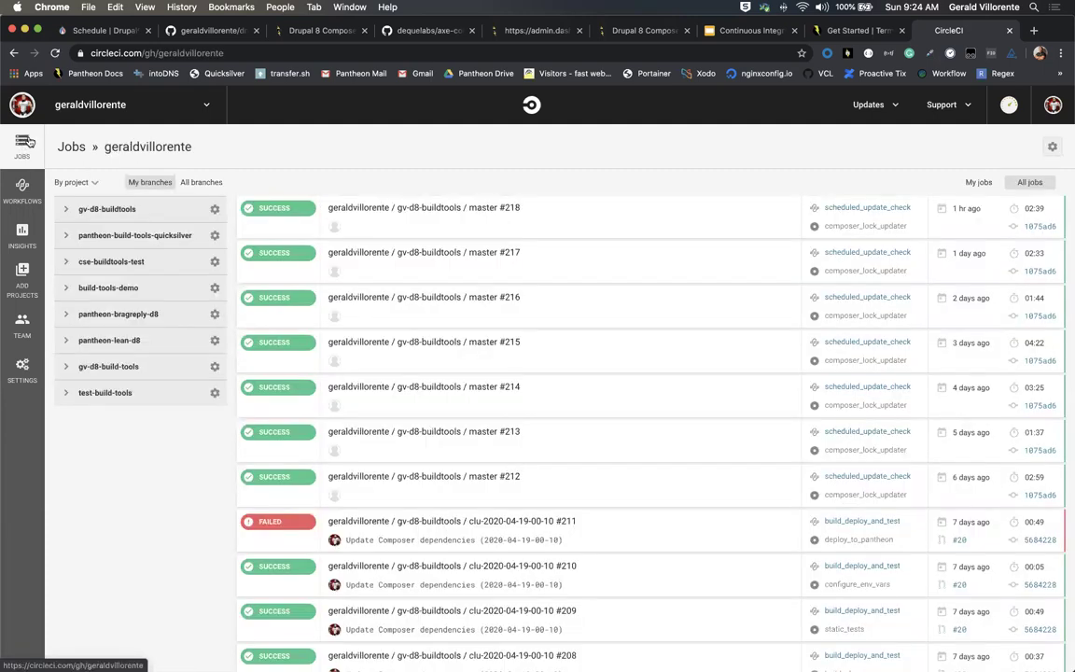
mouse_move(476, 652)
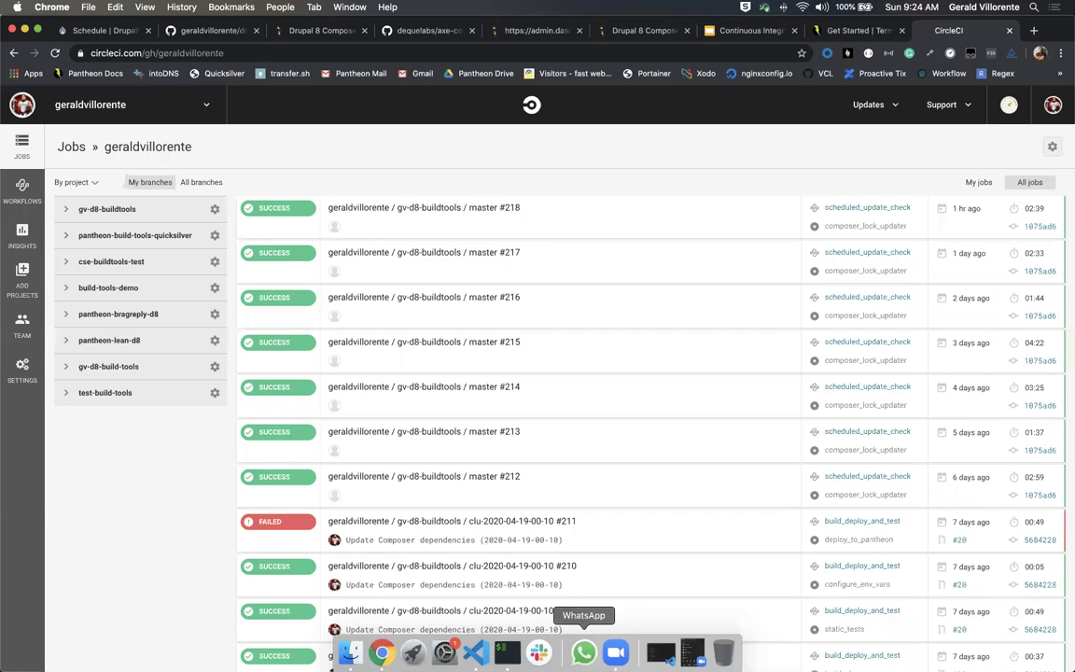
left_click(507, 652)
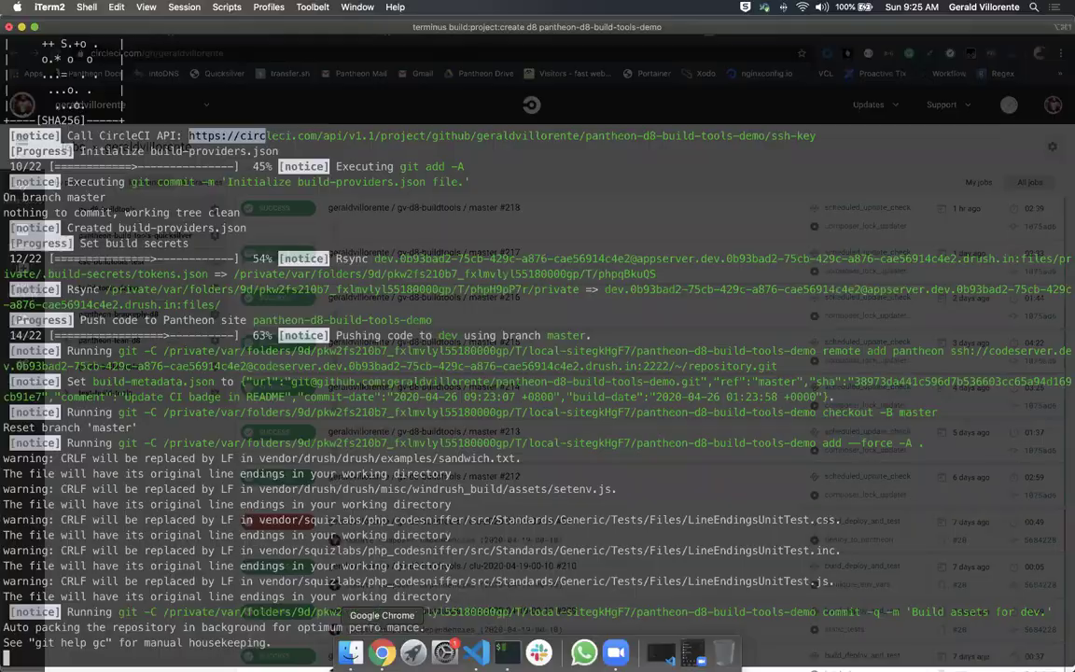
left_click(383, 643)
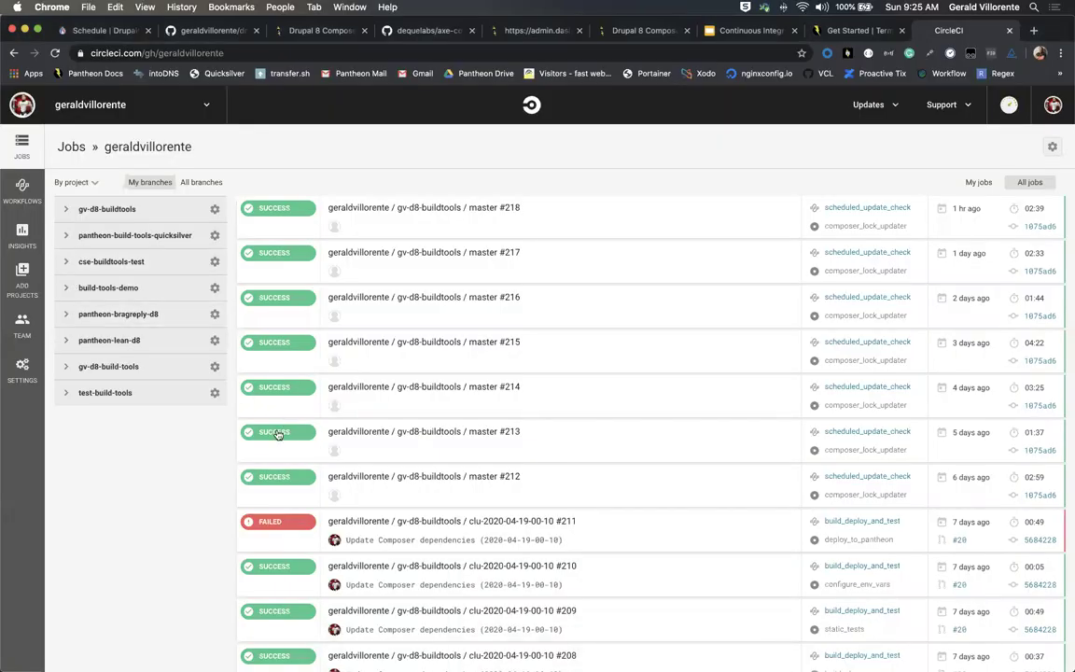
Step: Look through the recent jobs and the list of organizations available in CircleCI
scroll(281, 434, "down", 1)
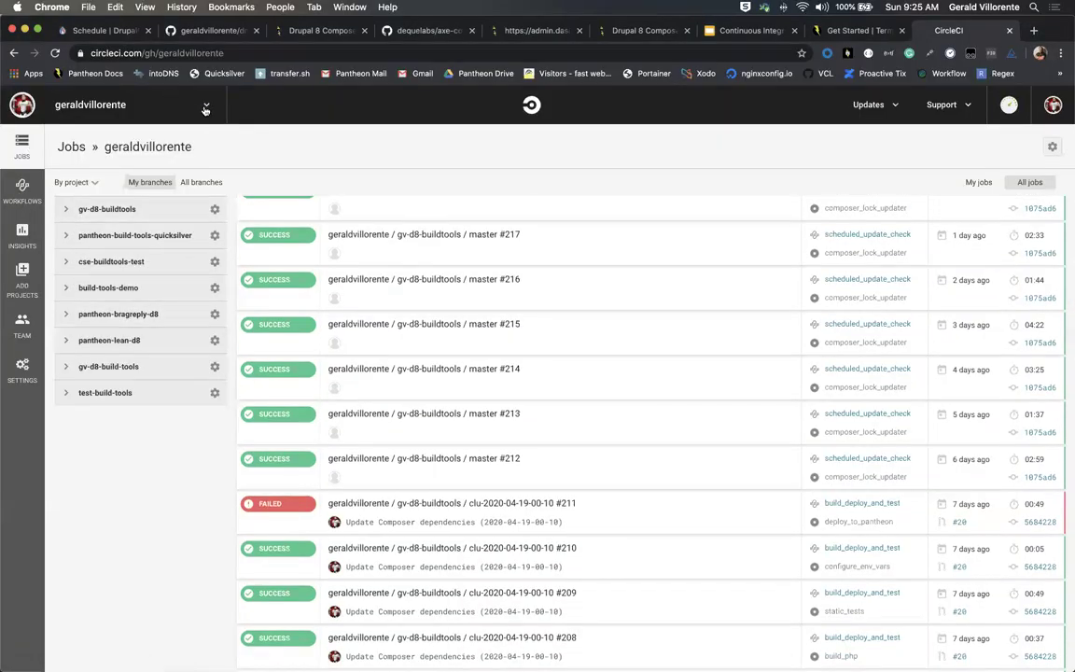
left_click(205, 106)
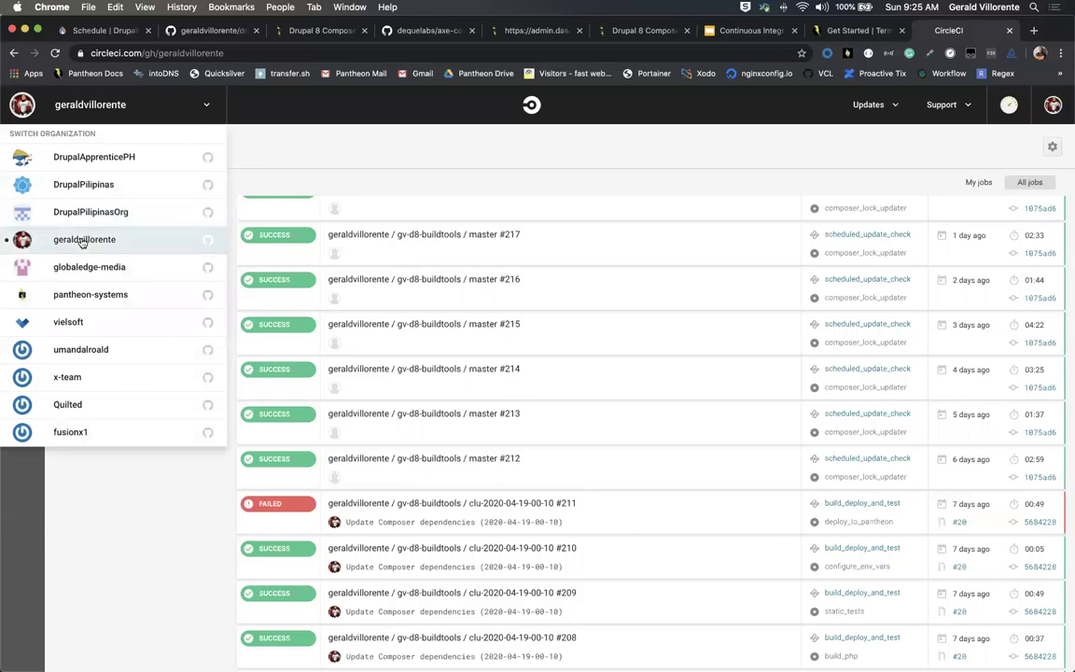
left_click(343, 104)
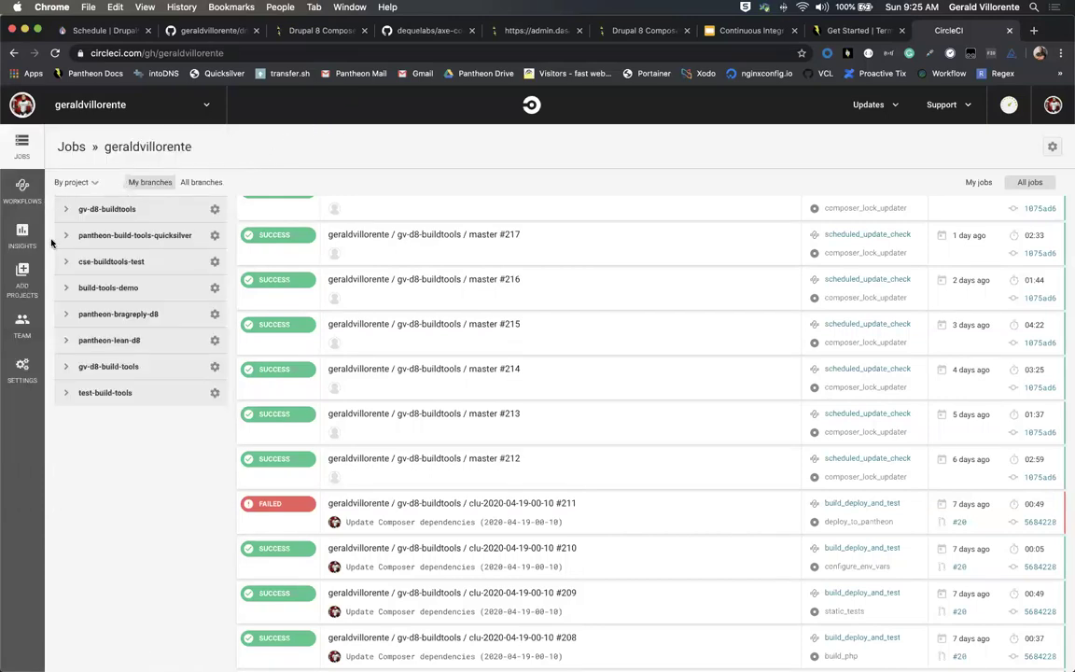
Step: Switch to iTerm and copy the GitHub path of pantheon-d8-build-tools-demo from the "Call CircleCI API" line
mouse_move(355, 665)
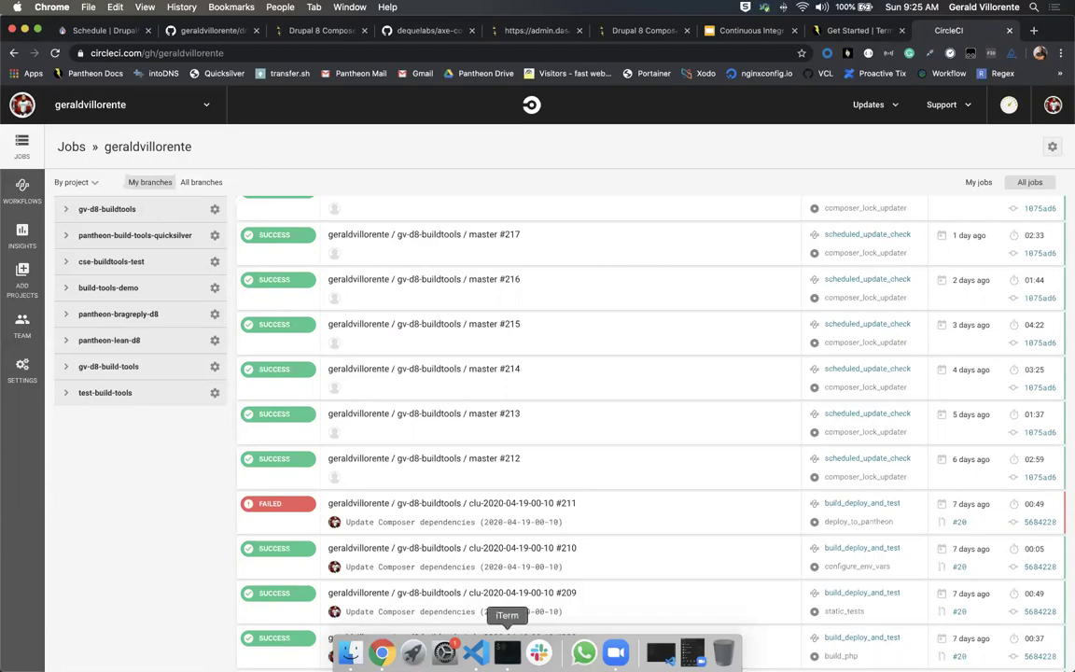
left_click(506, 651)
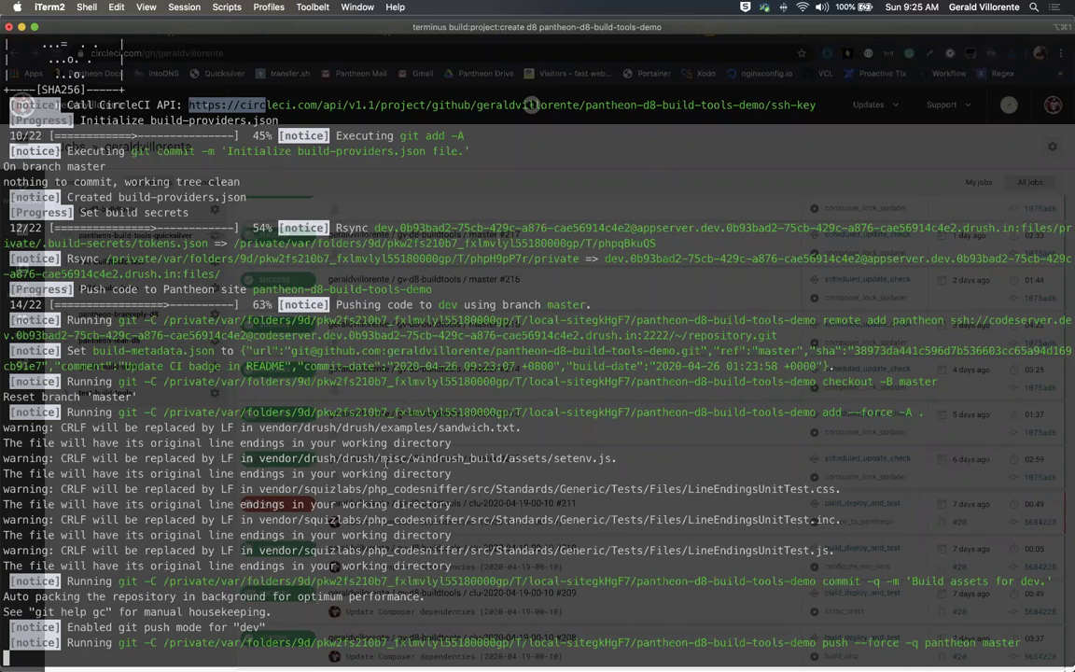
left_click(196, 616)
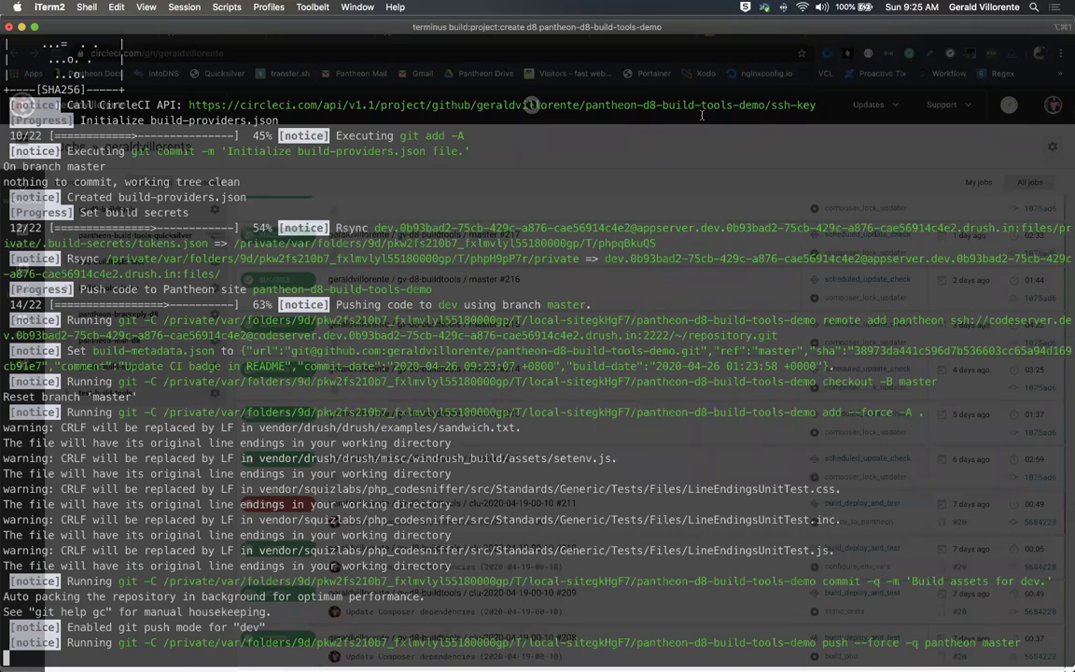
left_click_drag(431, 105, 765, 105)
right_click(729, 103)
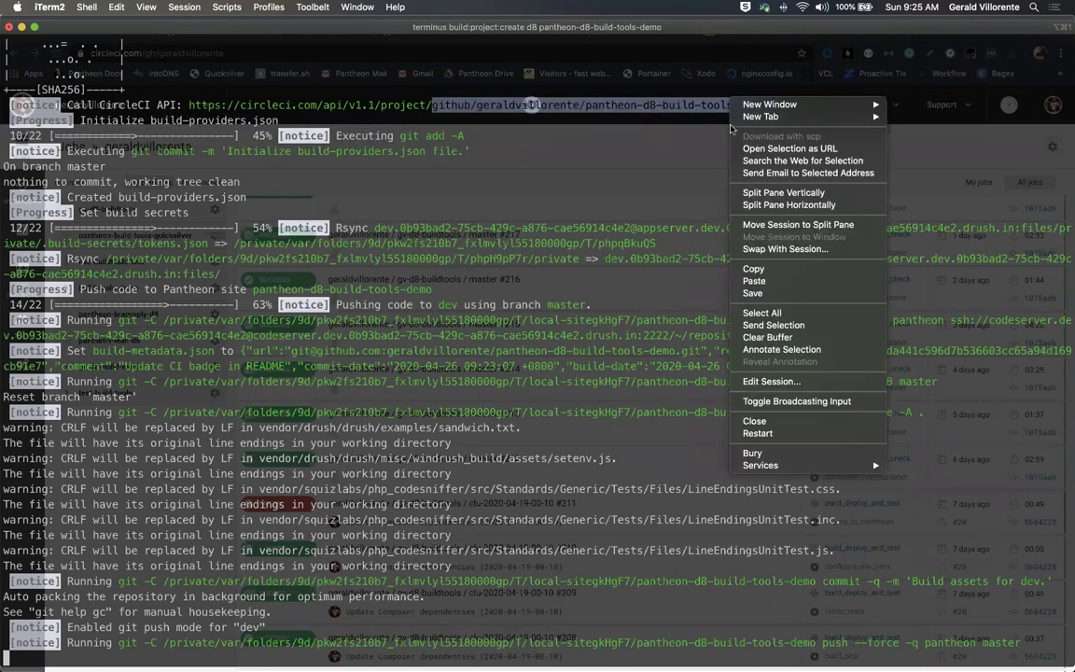
left_click(732, 266)
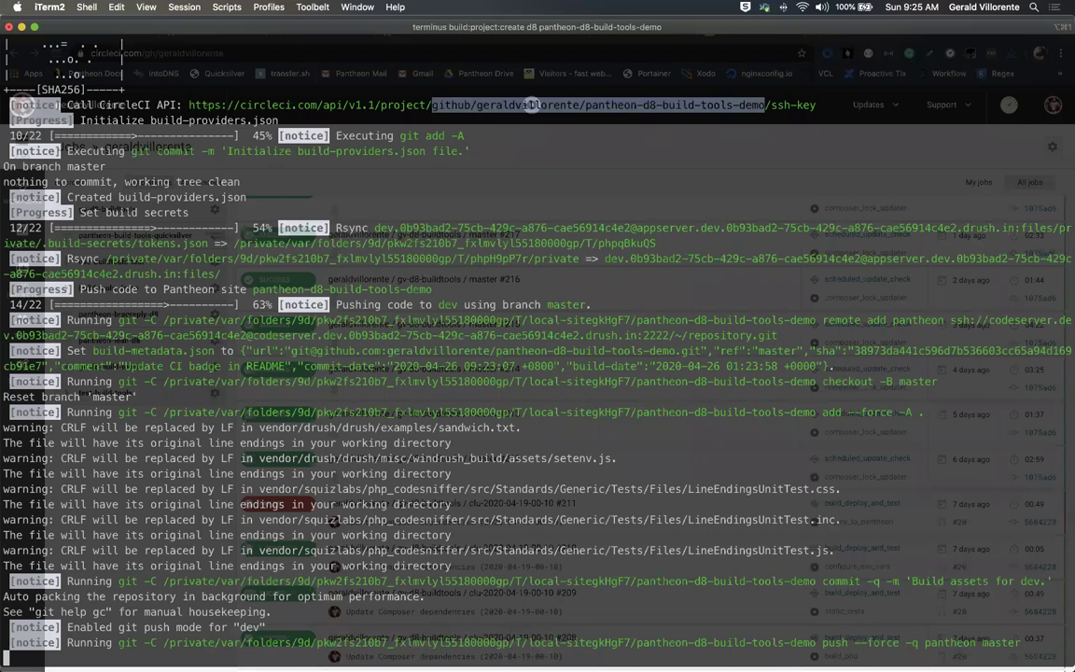
Step: Search for the copied repository path in a new Chrome tab and change its beginning to github.com
left_click(381, 652)
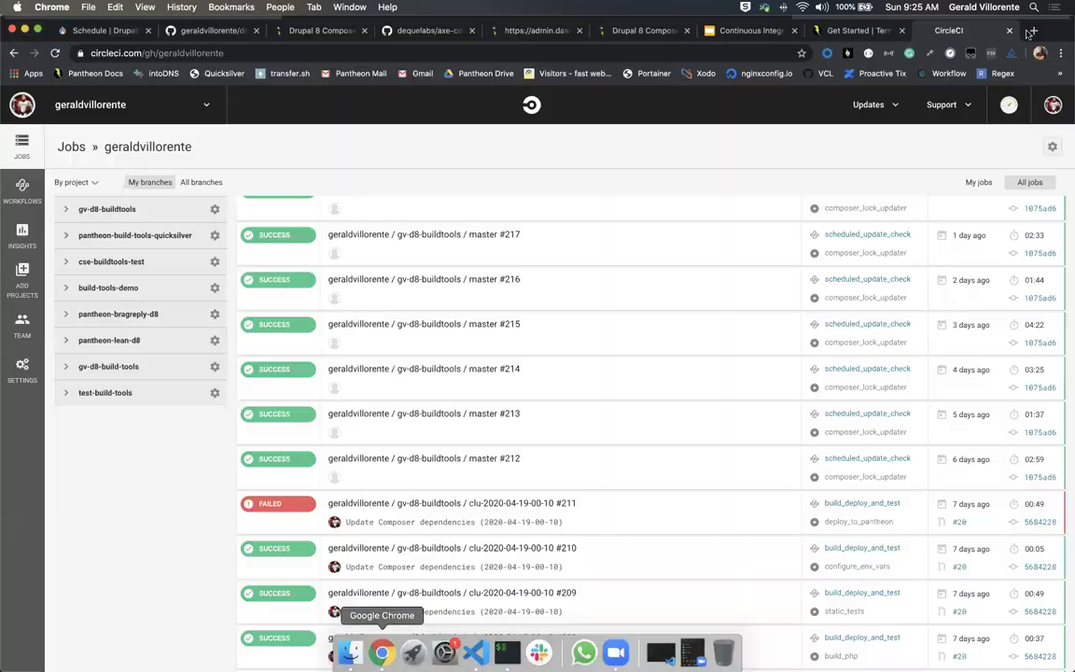
left_click(1032, 30)
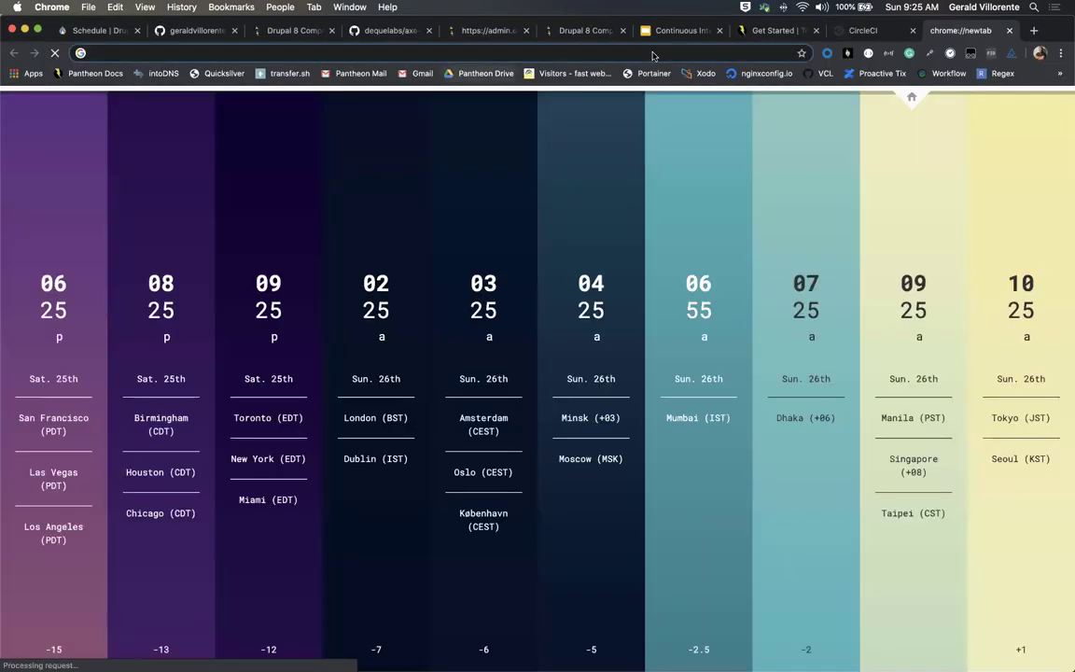
key("super+v")
key("Return")
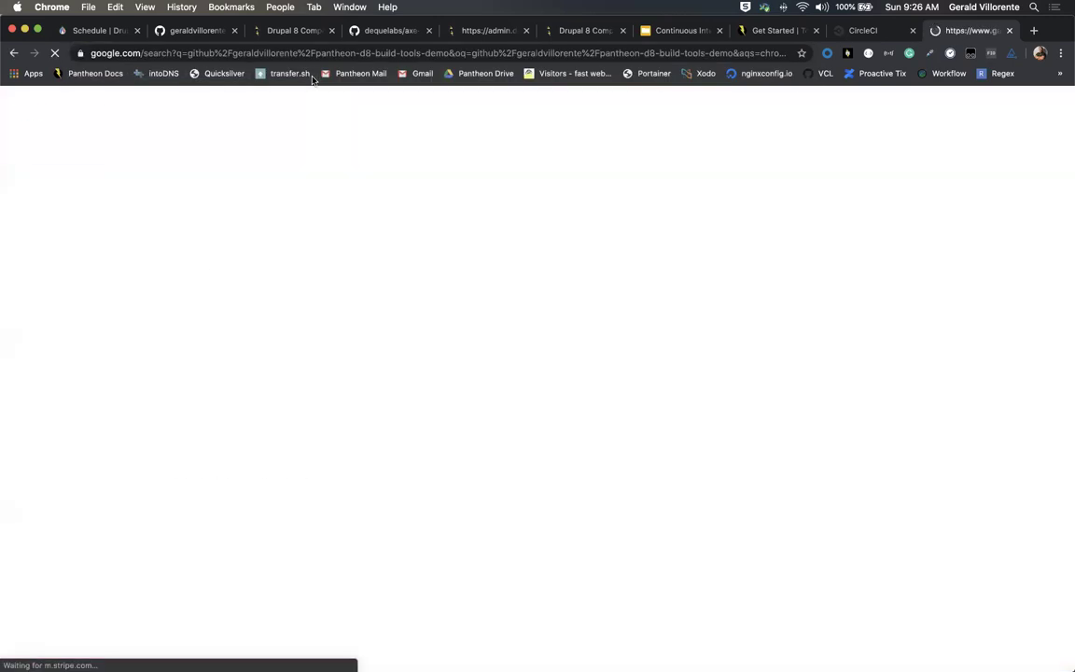
left_click(141, 114)
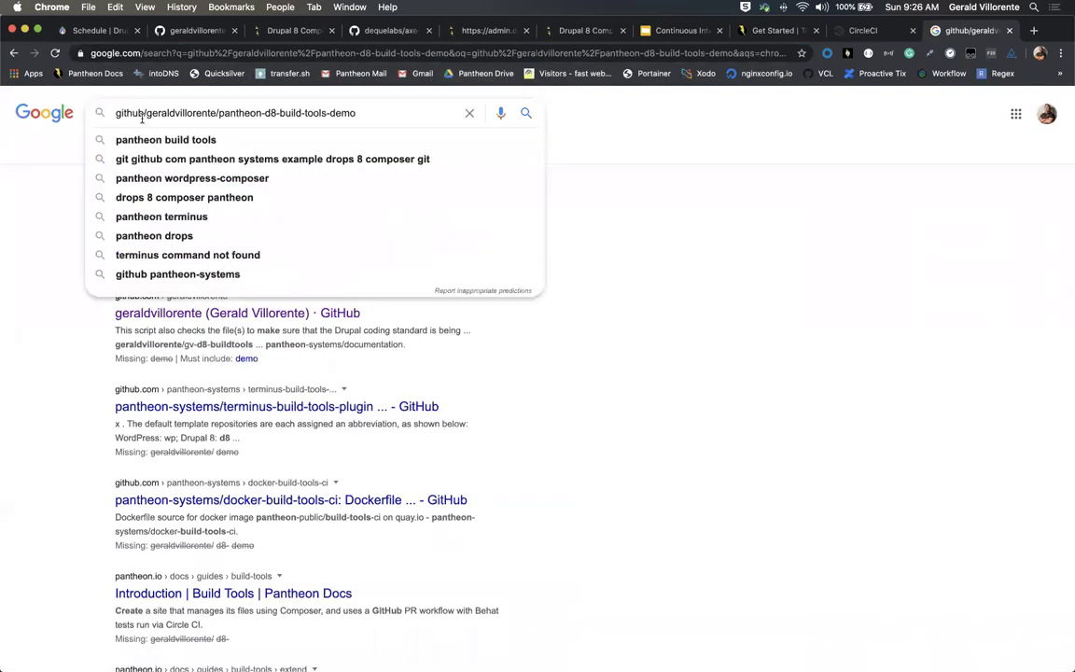
type(".com")
key("Return")
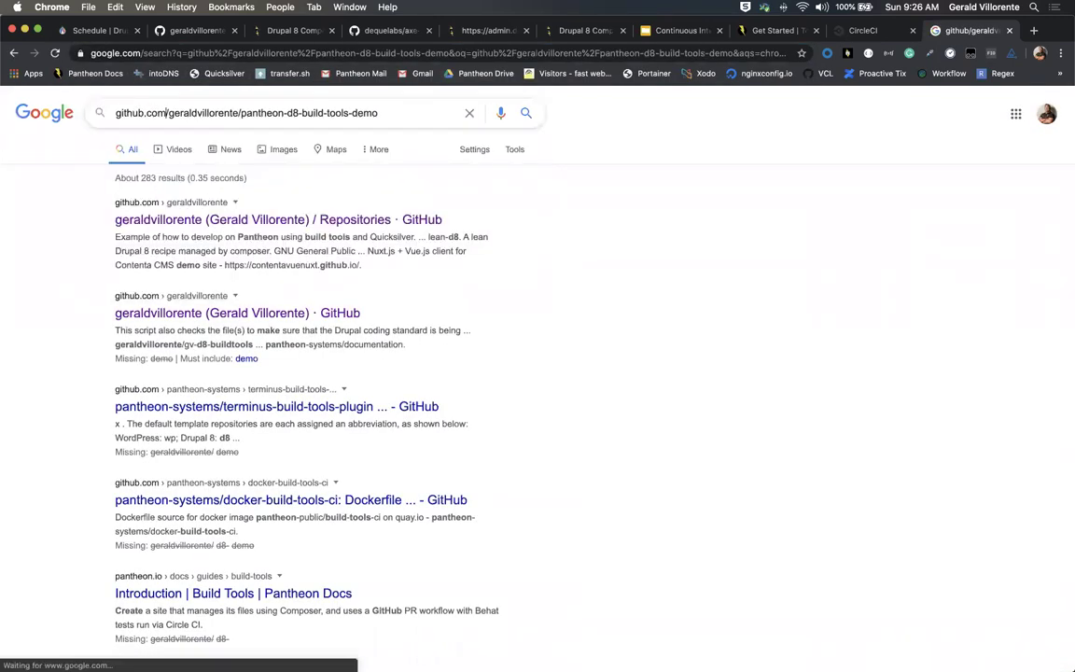
Step: Move the corrected github.com path into the browser address and open the pantheon-d8-build-tools-demo repository
key("super+a")
key("BackSpace")
left_click(124, 53)
key("super+v")
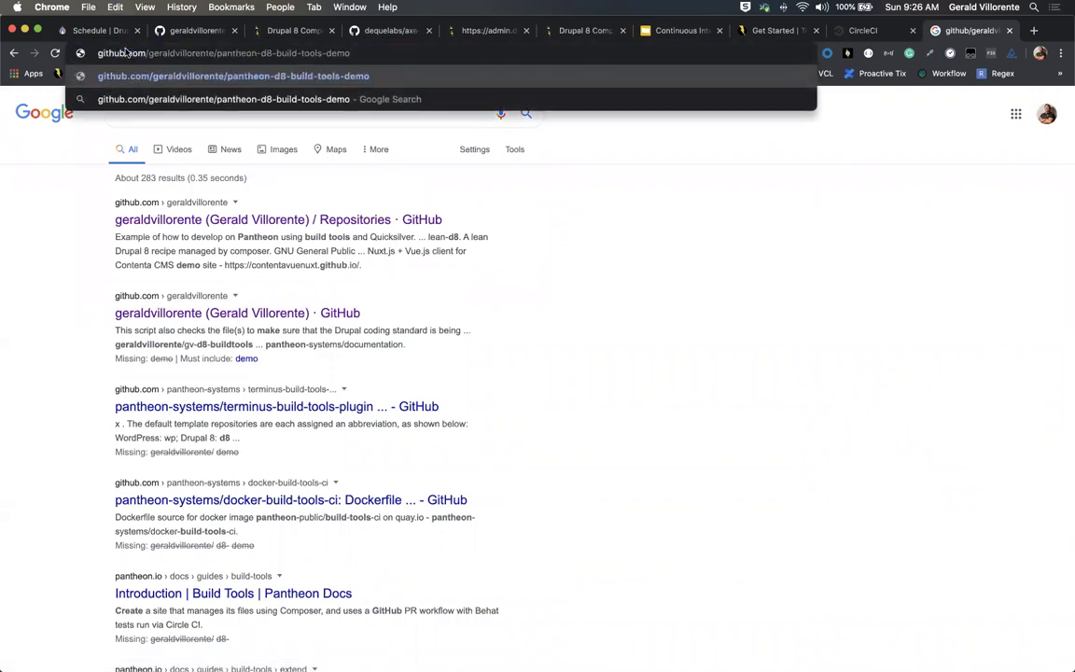
key("Return")
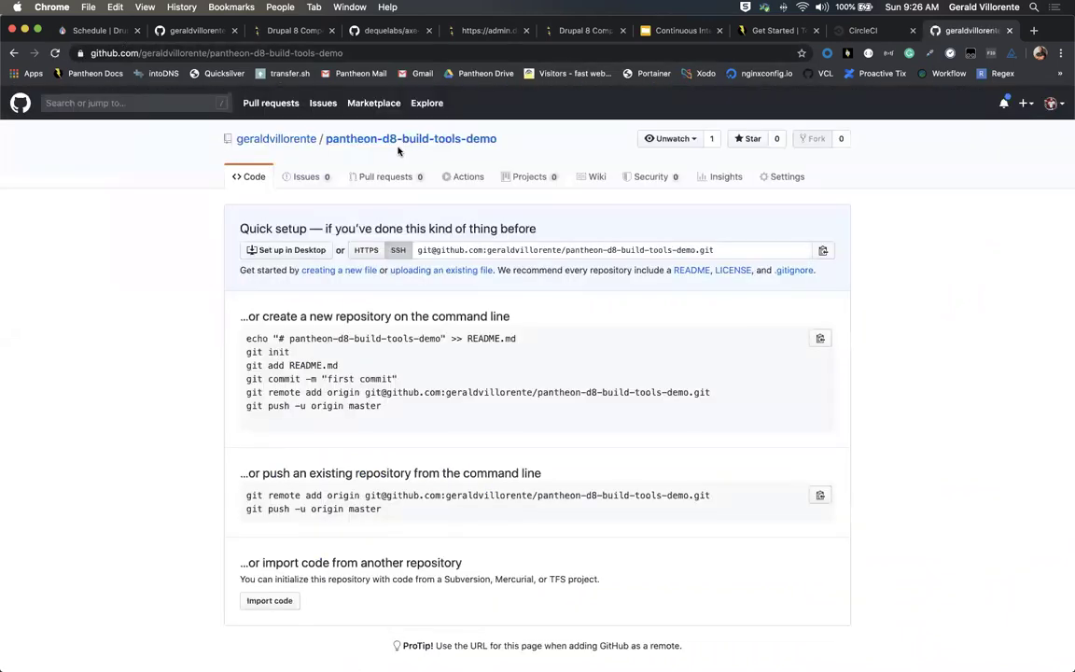
Step: Look over the pantheon-d8-build-tools-demo repository page and switch to iTerm to check the project creation output
left_click(409, 140)
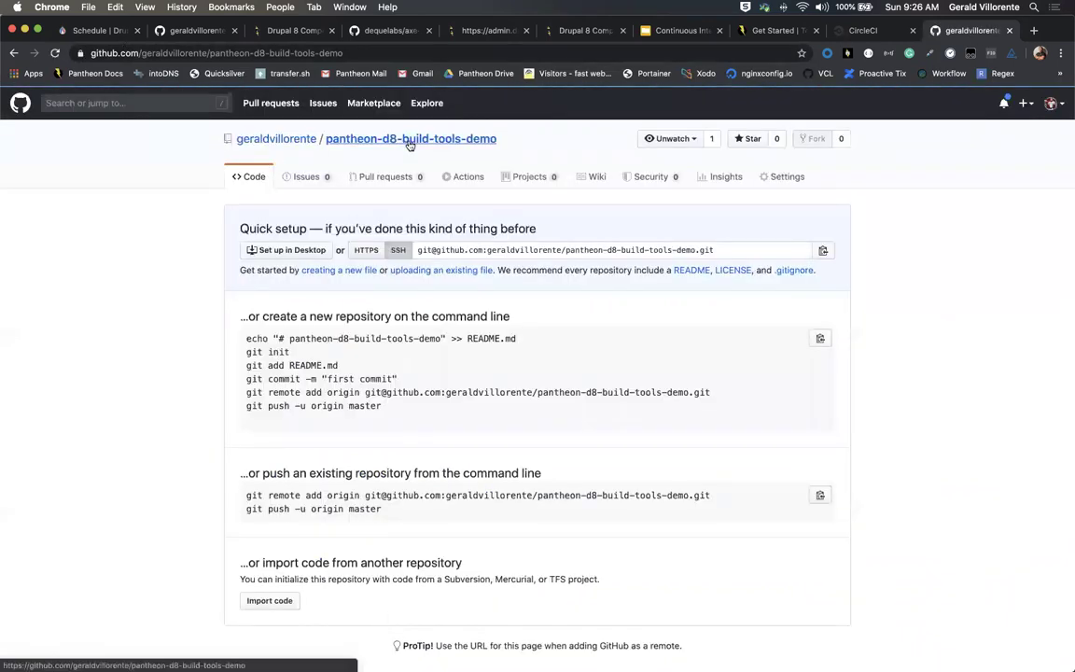
scroll(327, 446, "down", 2)
mouse_move(553, 632)
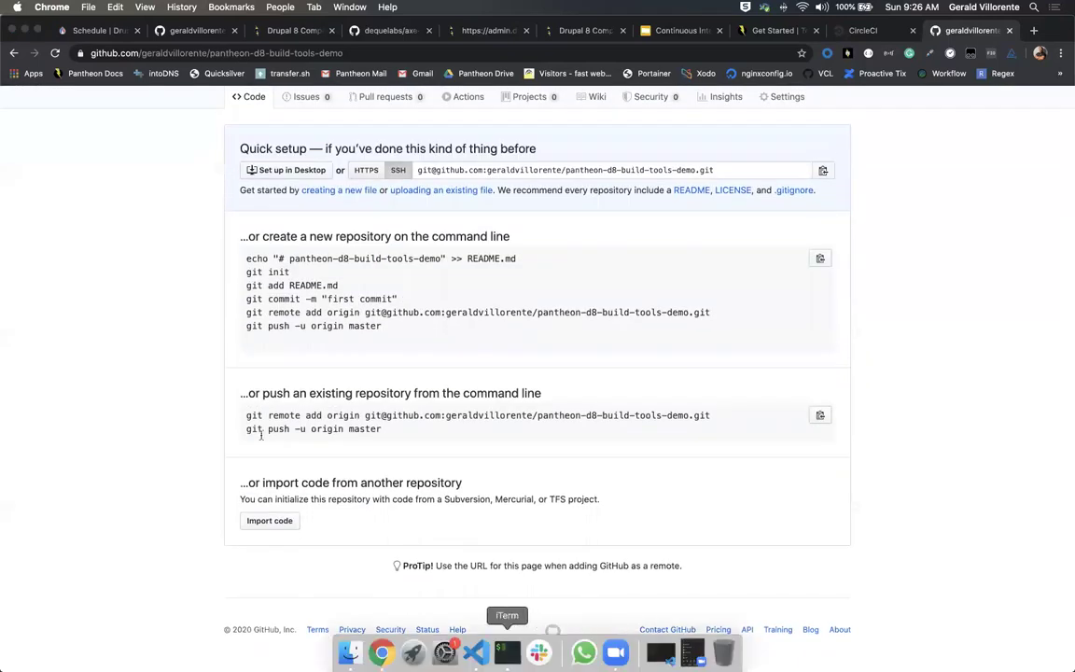
left_click(506, 651)
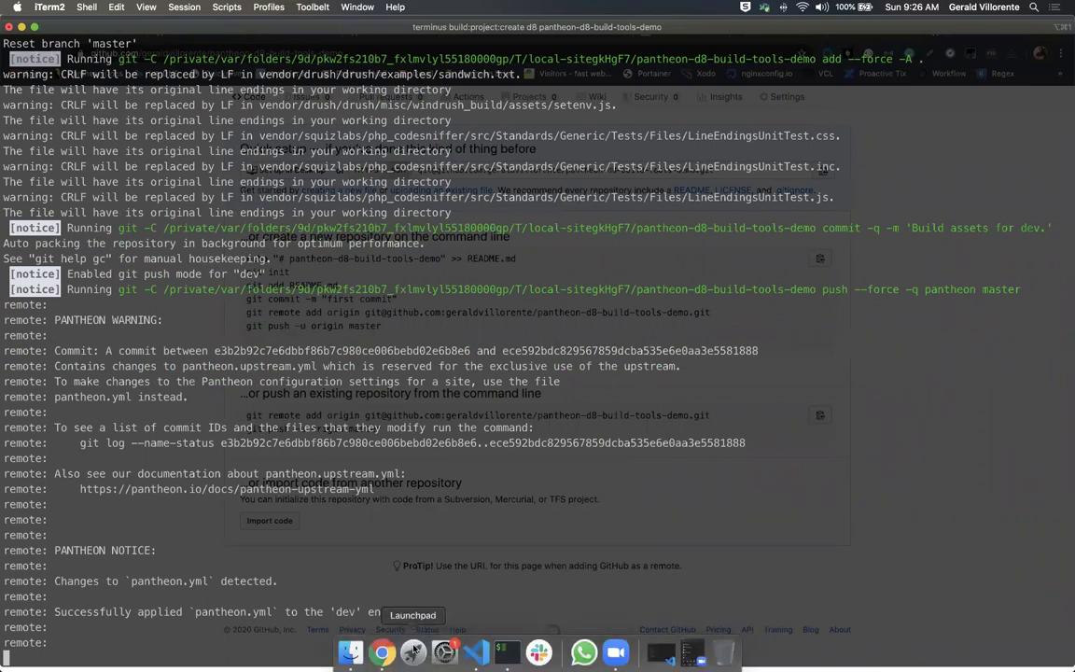
Step: Switch to Chrome, view the Pantheon dashboard, and return to iTerm to check the Terminus progress
left_click(381, 652)
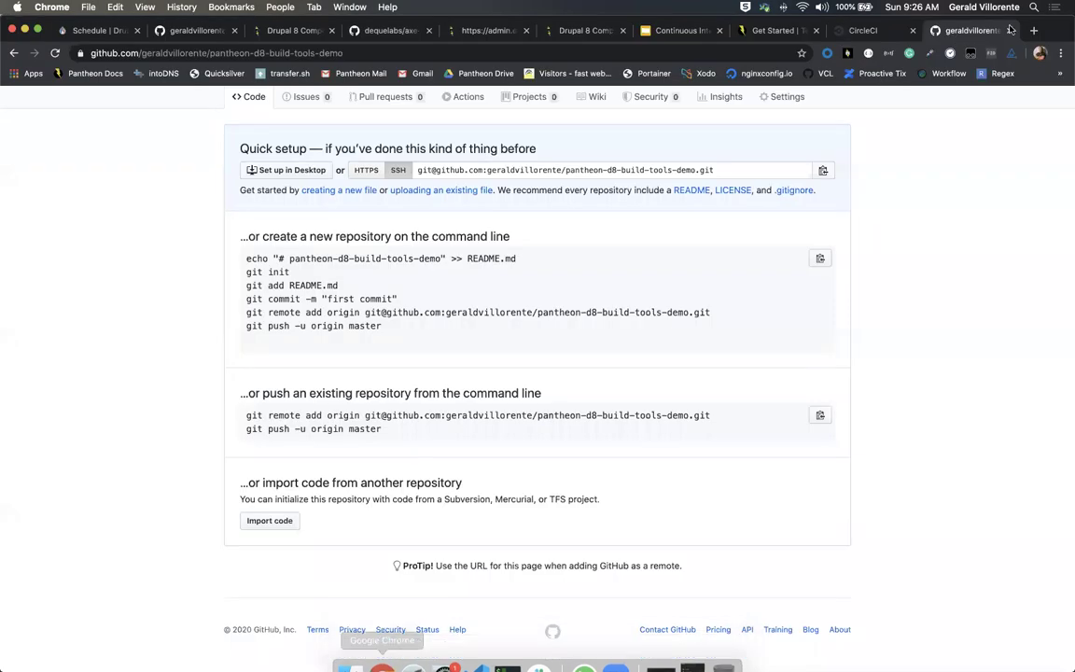
key("super+t")
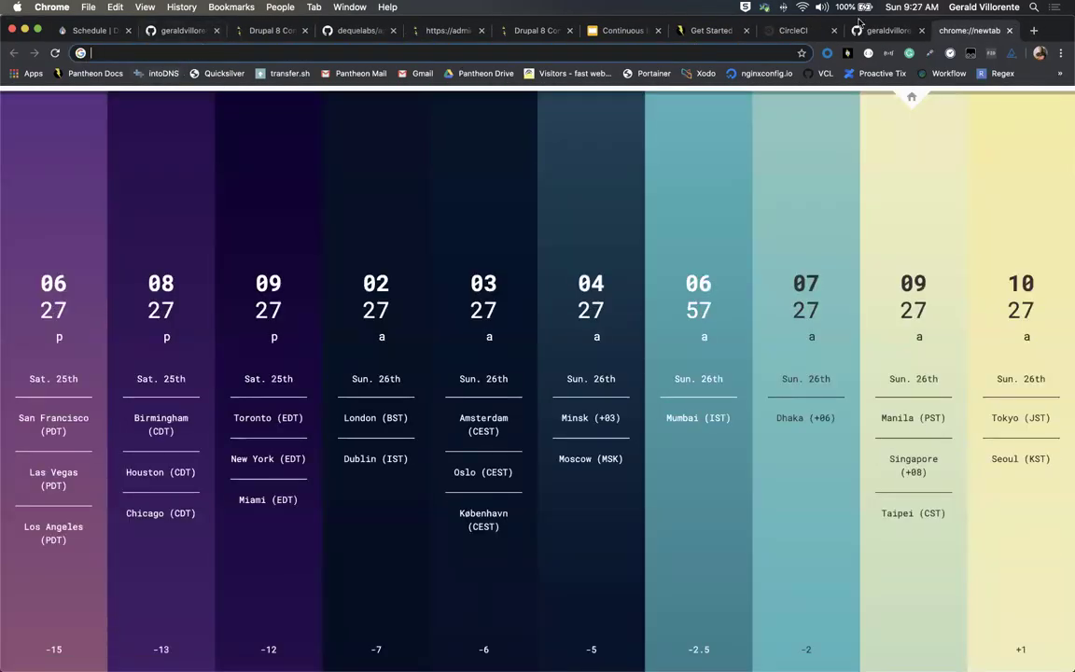
left_click(242, 31)
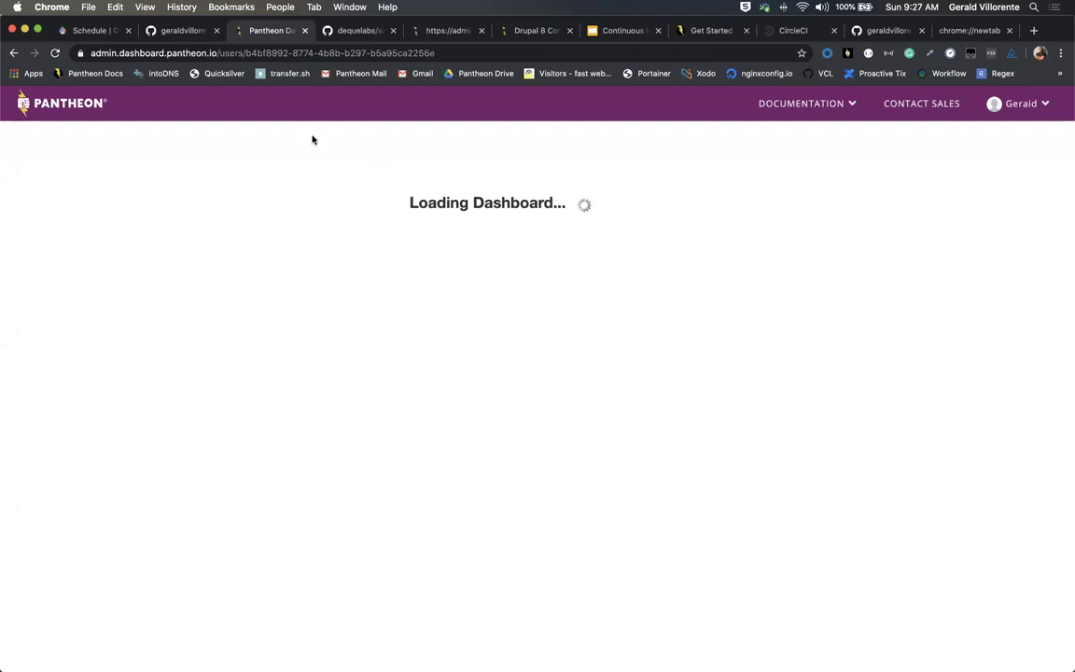
mouse_move(476, 658)
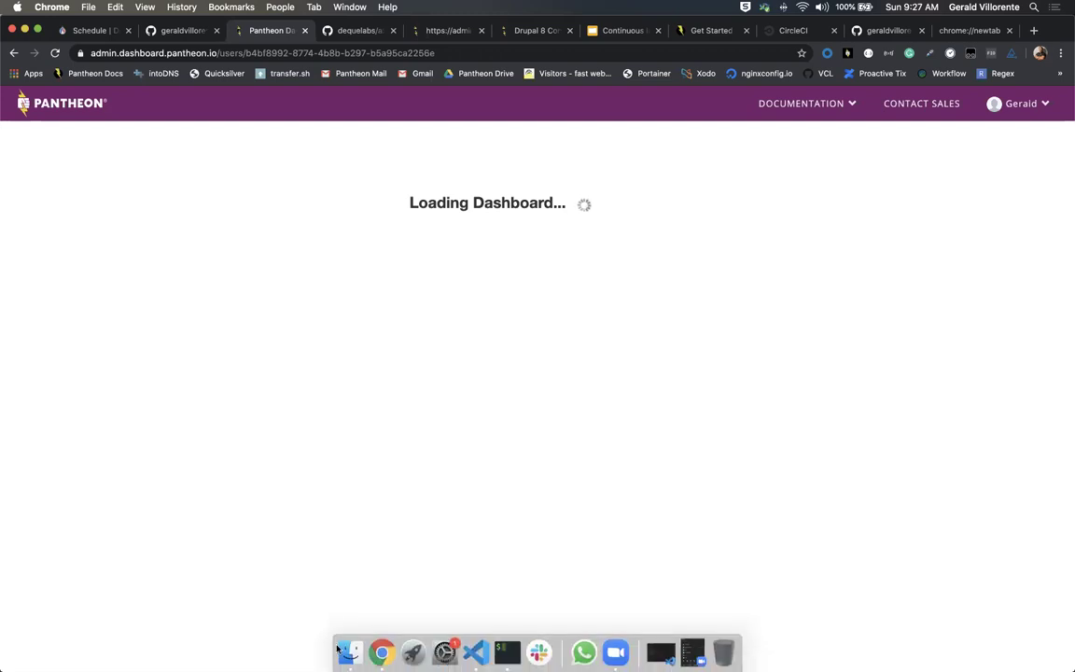
left_click(512, 656)
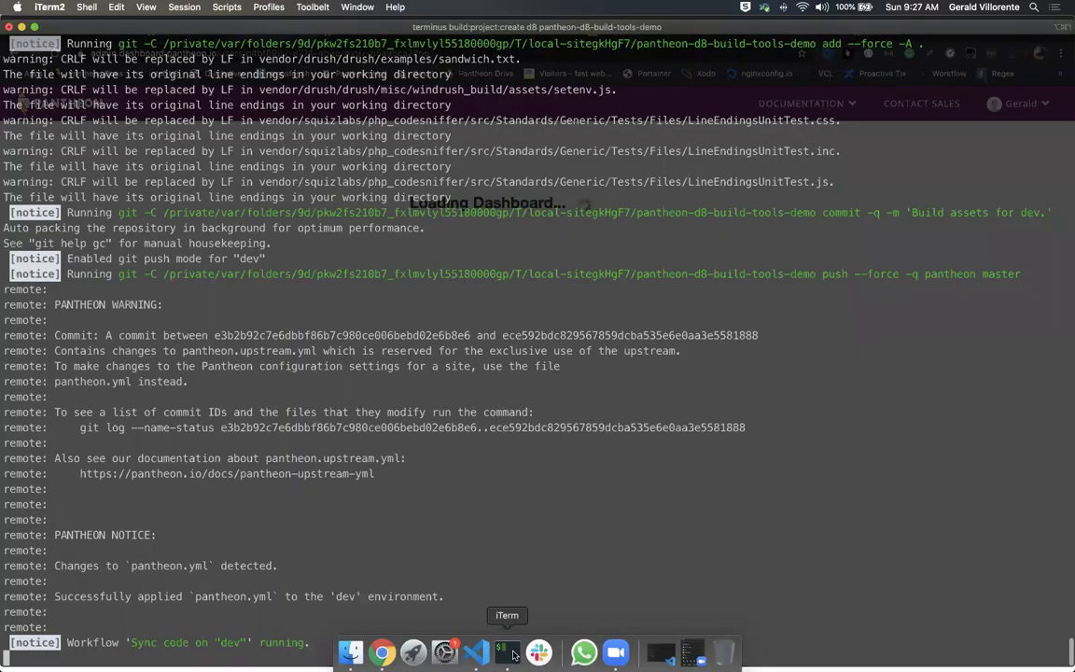
Step: Switch to Chrome, find "pant" in the Pantheon sites list and open the pantheon-d8-build-tools-demo dashboard, checking iTerm while it loads
left_click(381, 654)
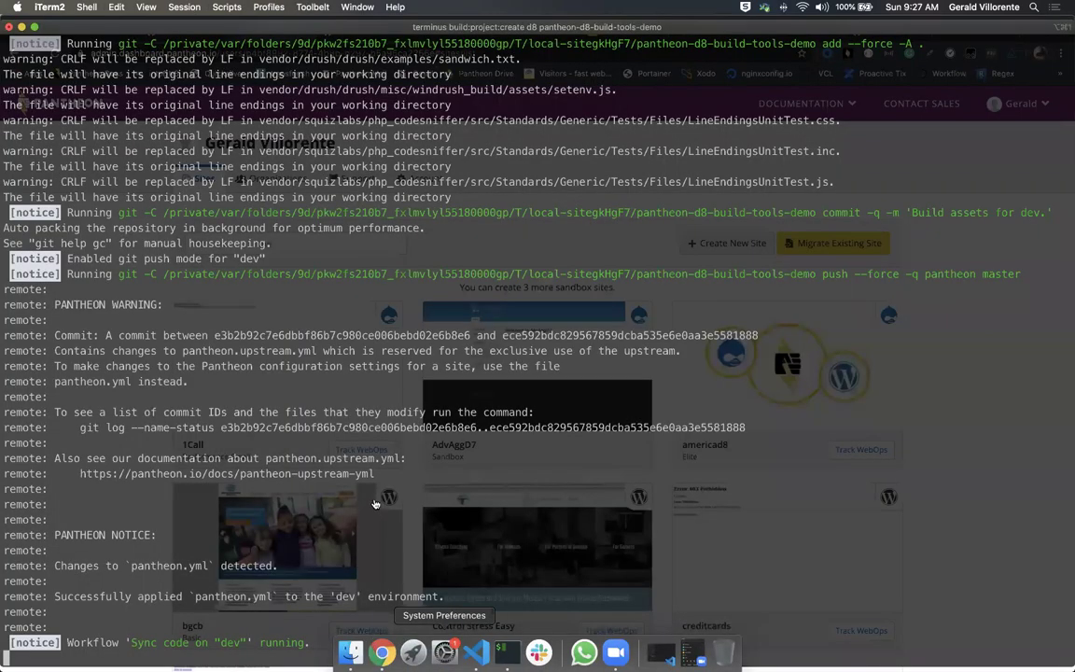
scroll(585, 435, "down", 7)
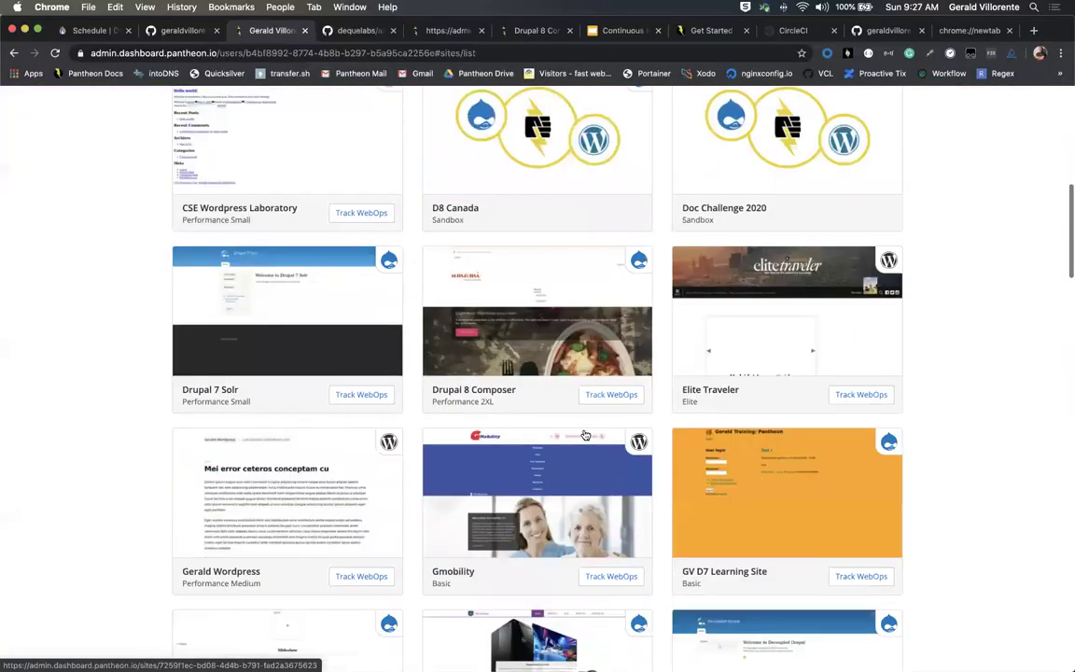
key("super+f")
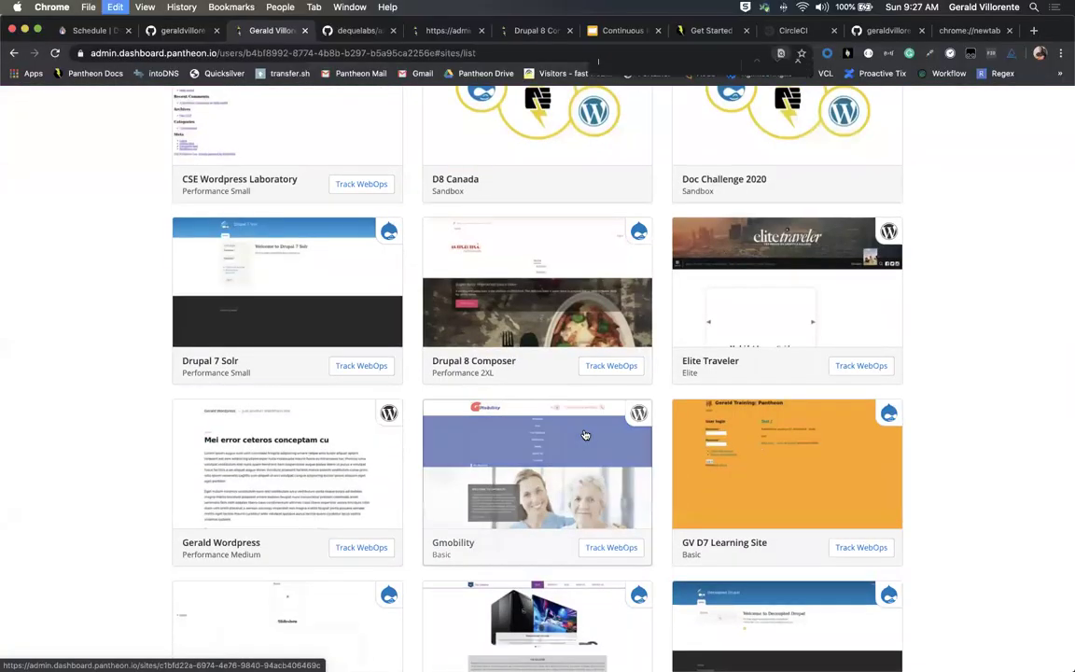
type("pant")
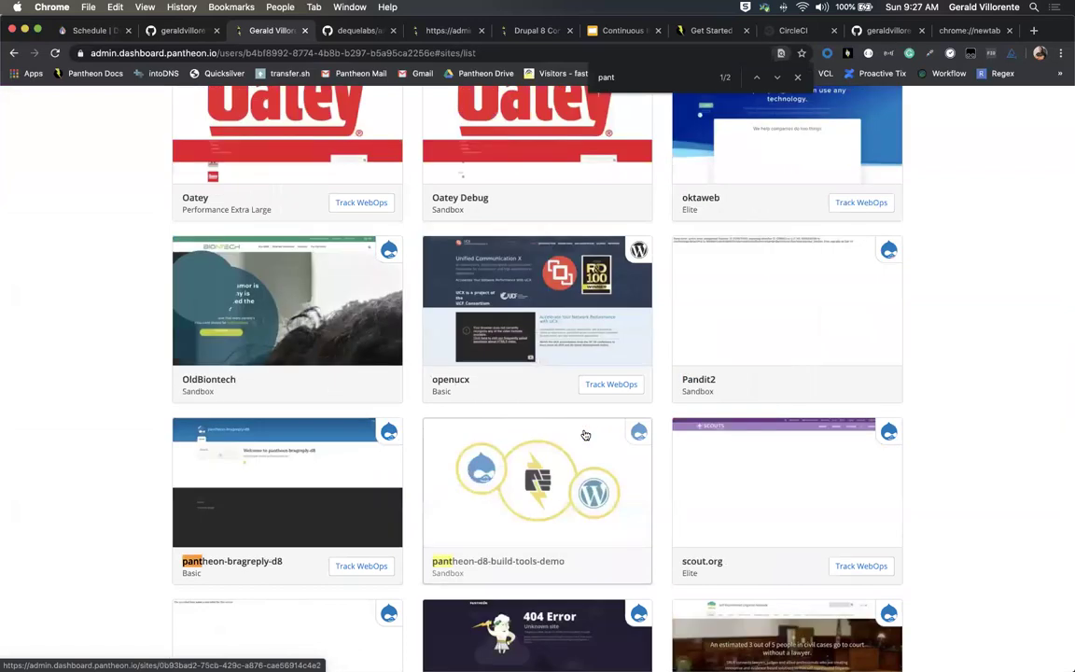
left_click(523, 568)
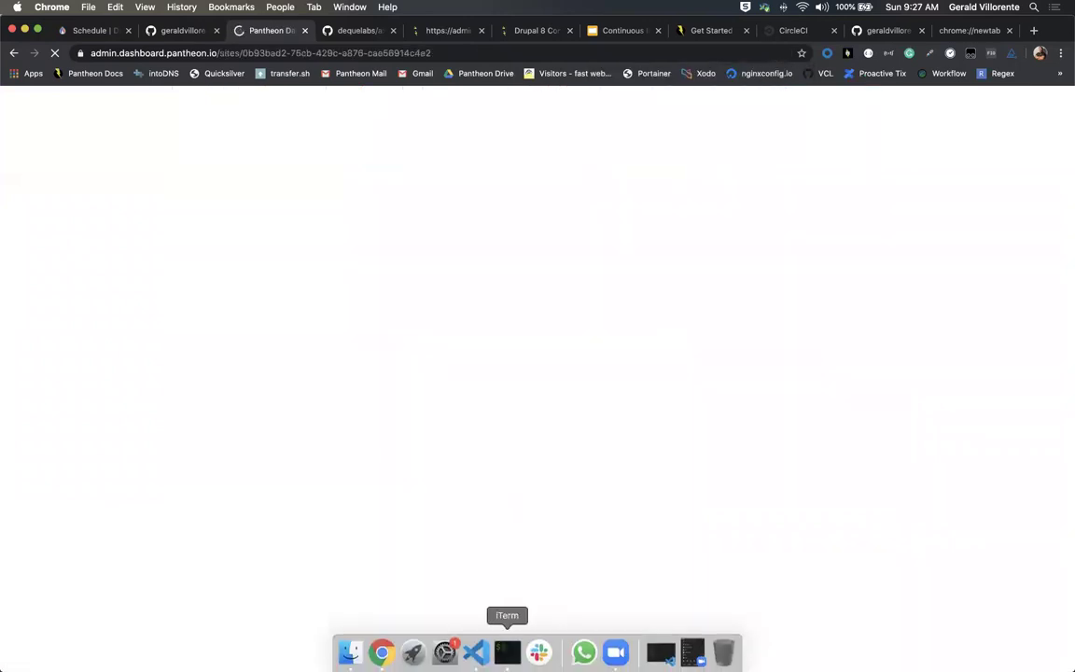
left_click(507, 653)
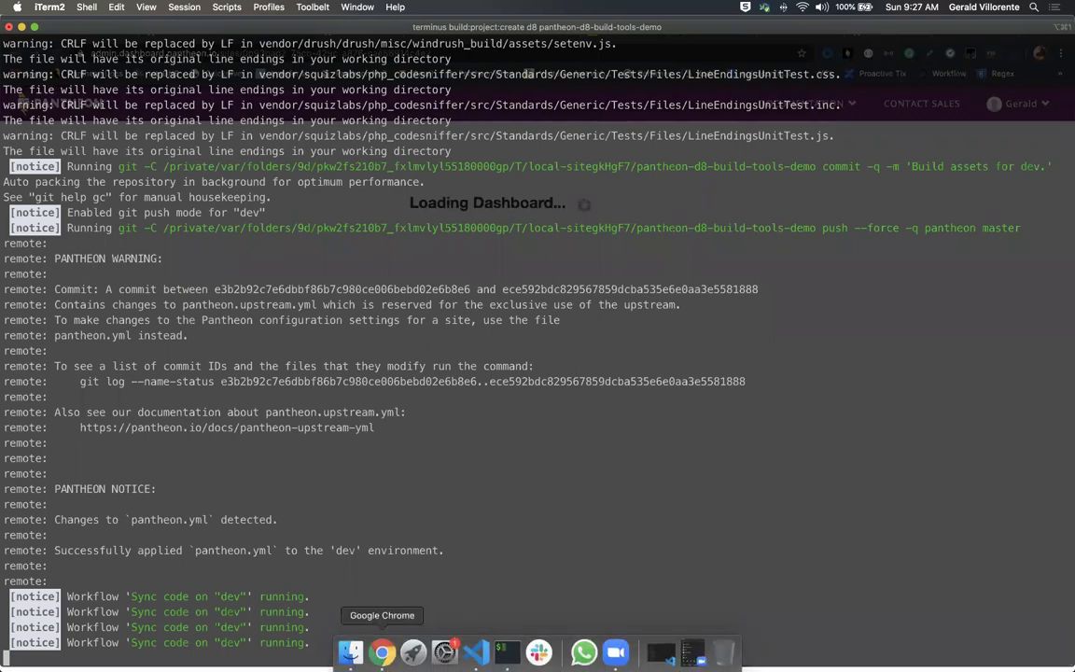
left_click(403, 650)
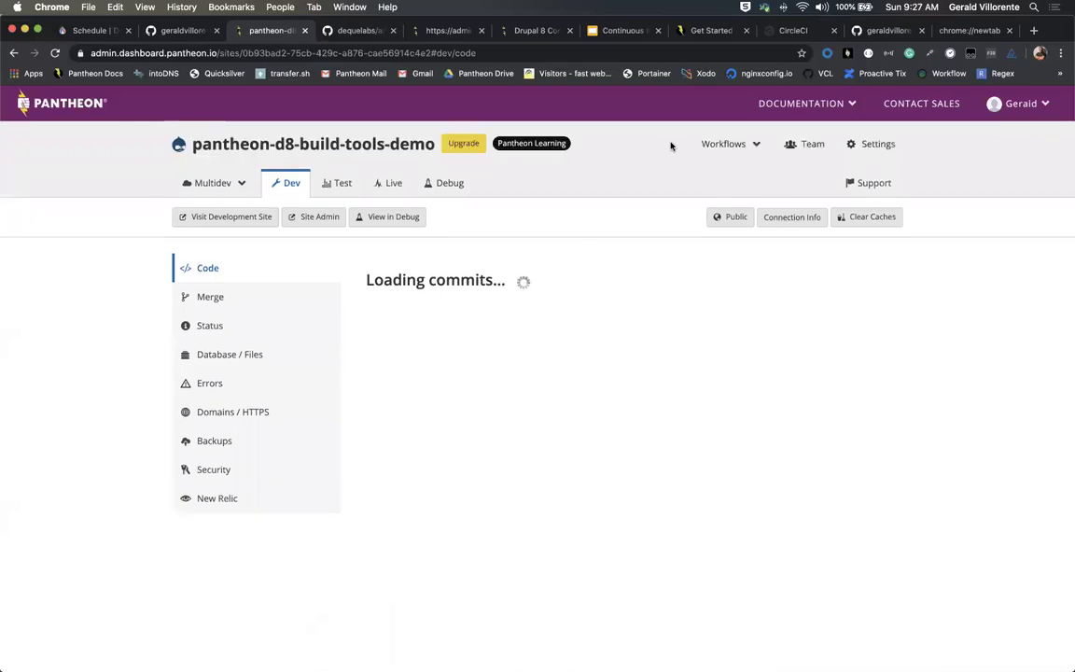
Step: View the About site details in the Pantheon site's settings, highlight the creation date, and close the settings
left_click(872, 144)
left_click(478, 162)
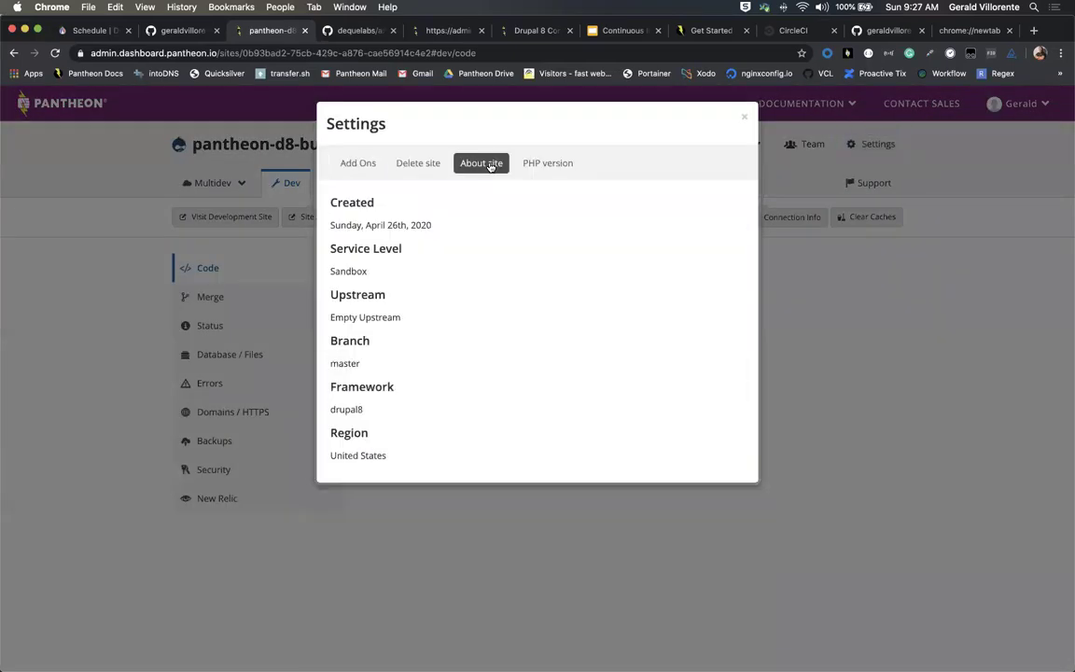
left_click_drag(436, 224, 328, 226)
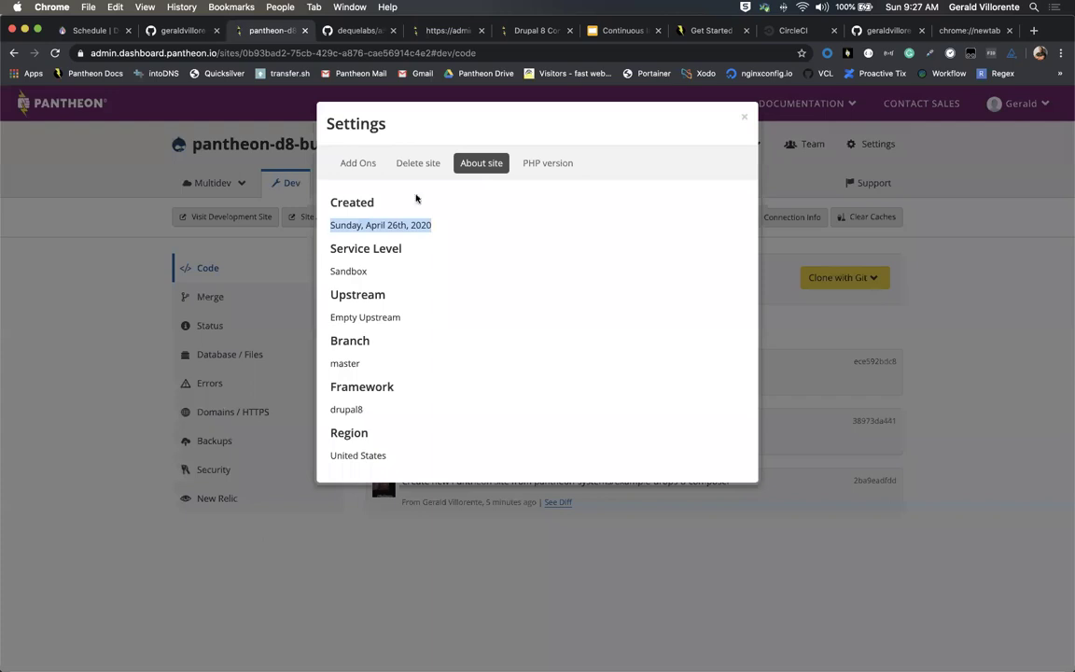
left_click(745, 116)
Step: View the site's Multidev page and return to the Dev environment's commit log
left_click(527, 278)
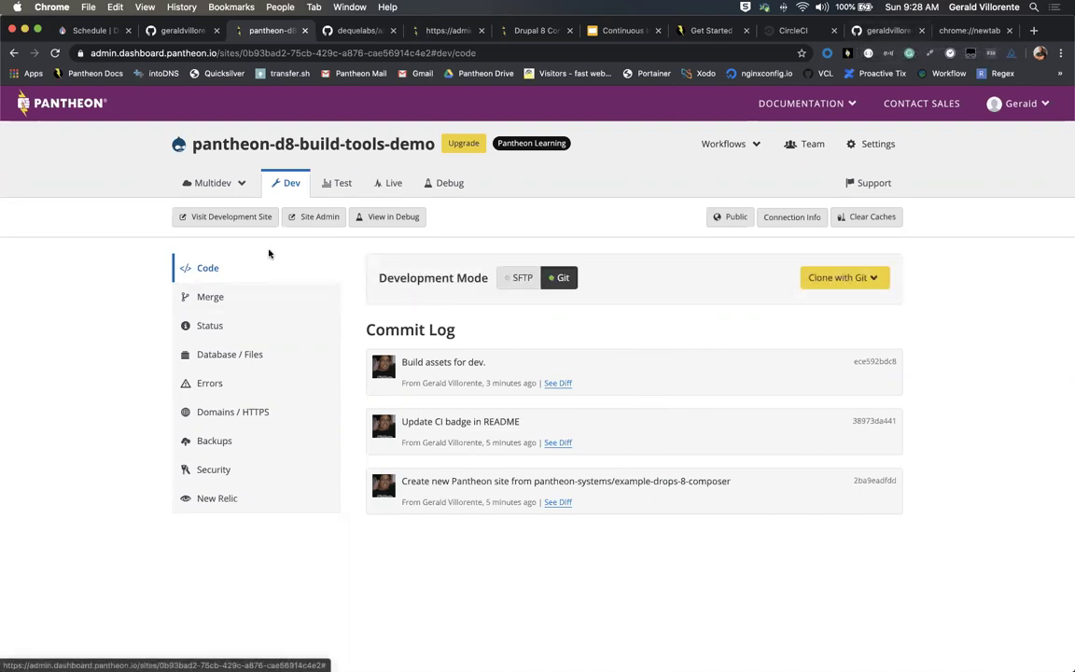
left_click(224, 186)
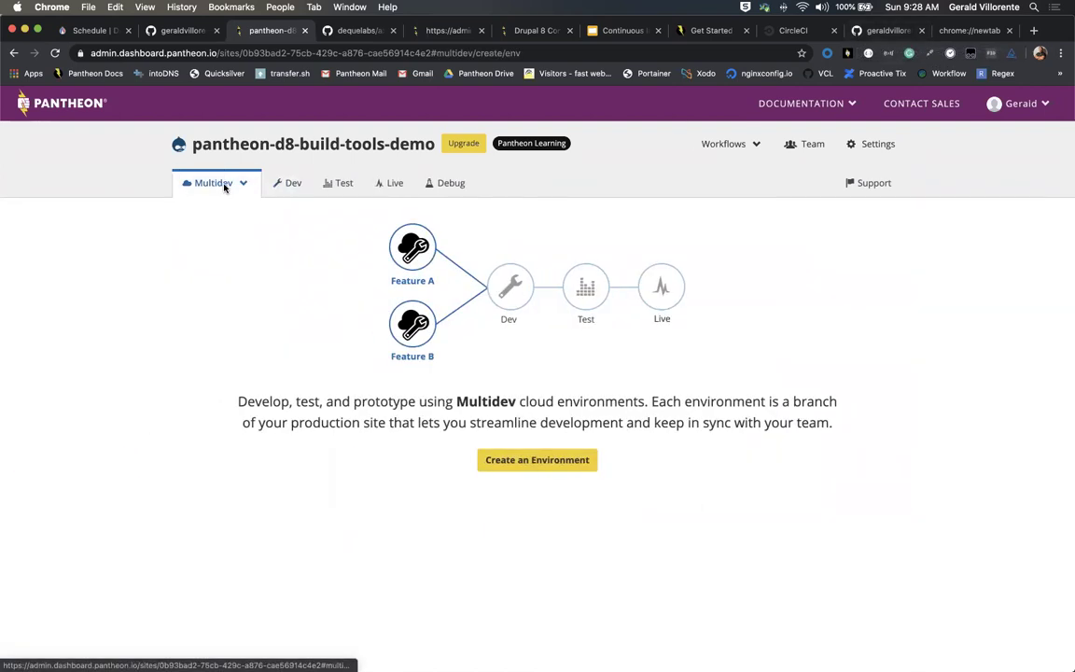
left_click(276, 183)
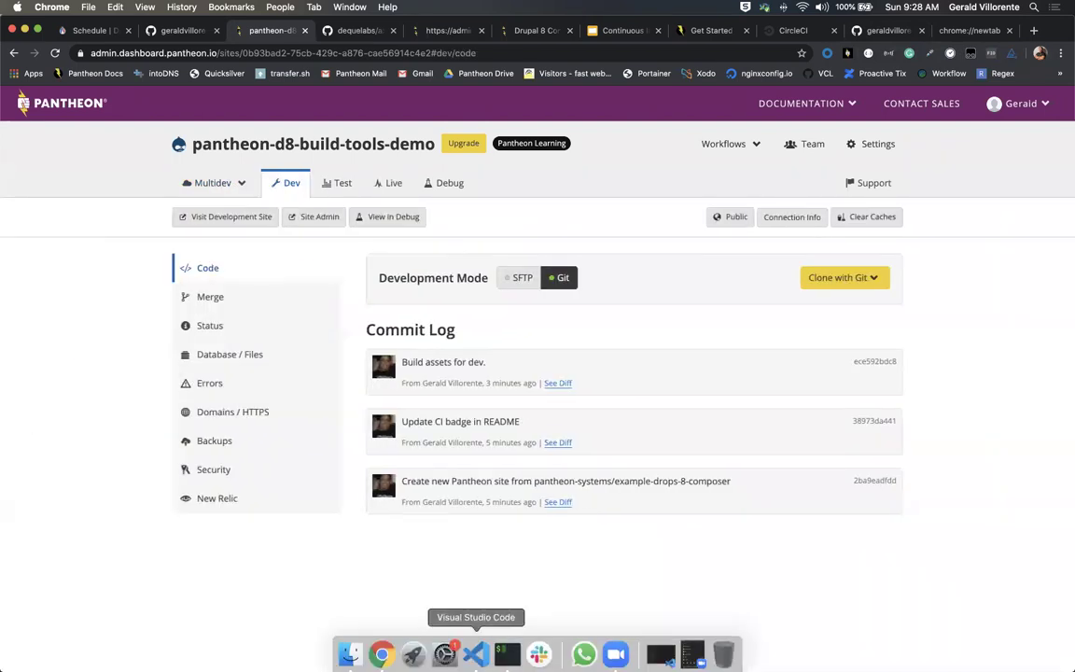
Step: Check the site installation progress in iTerm, and reload the pantheon-d8-build-tools-demo GitHub repository page in Chrome
left_click(507, 652)
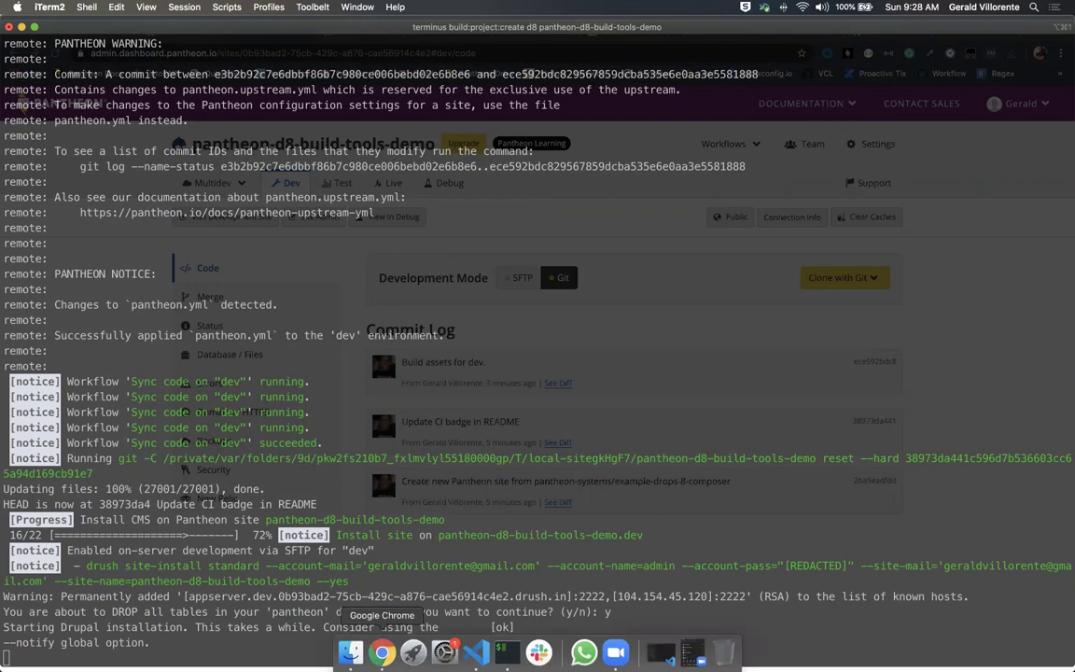
left_click(382, 653)
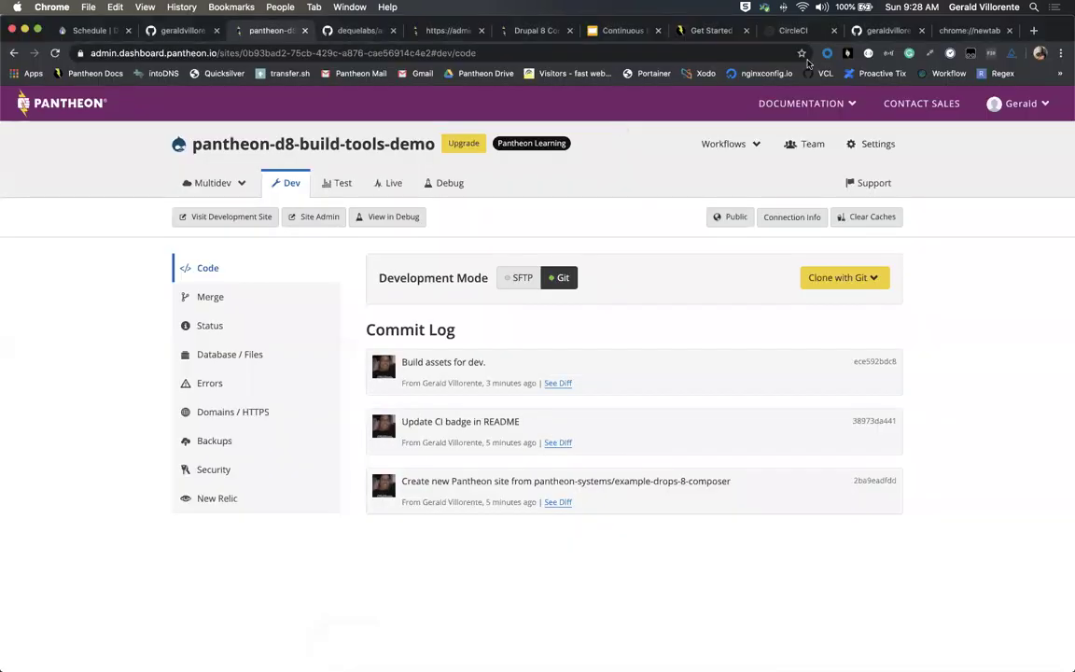
left_click(856, 31)
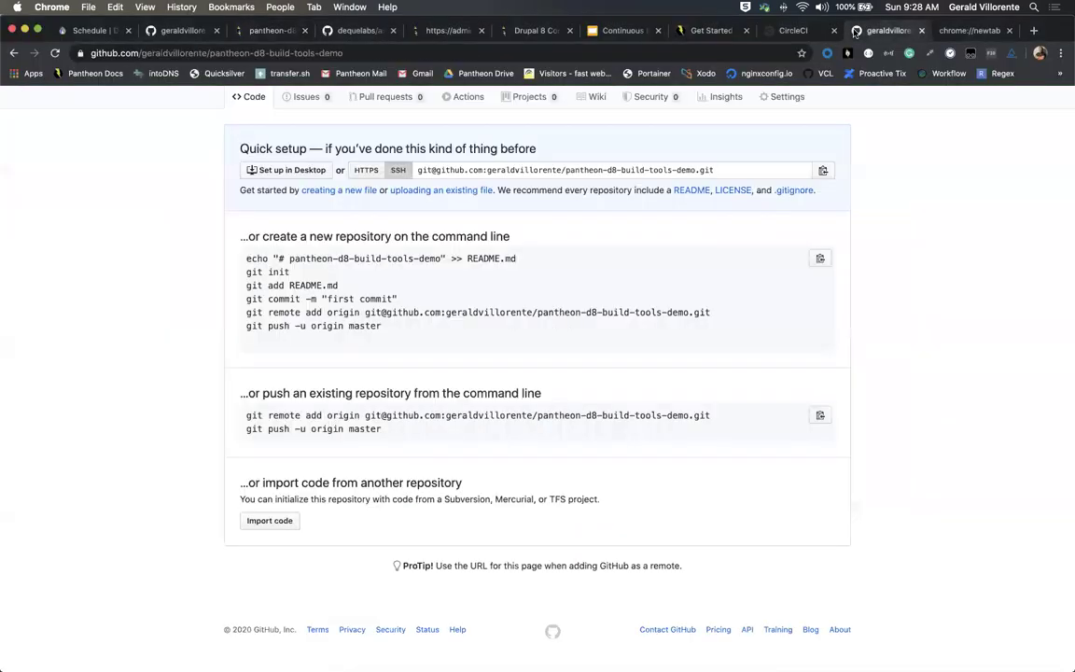
left_click(56, 53)
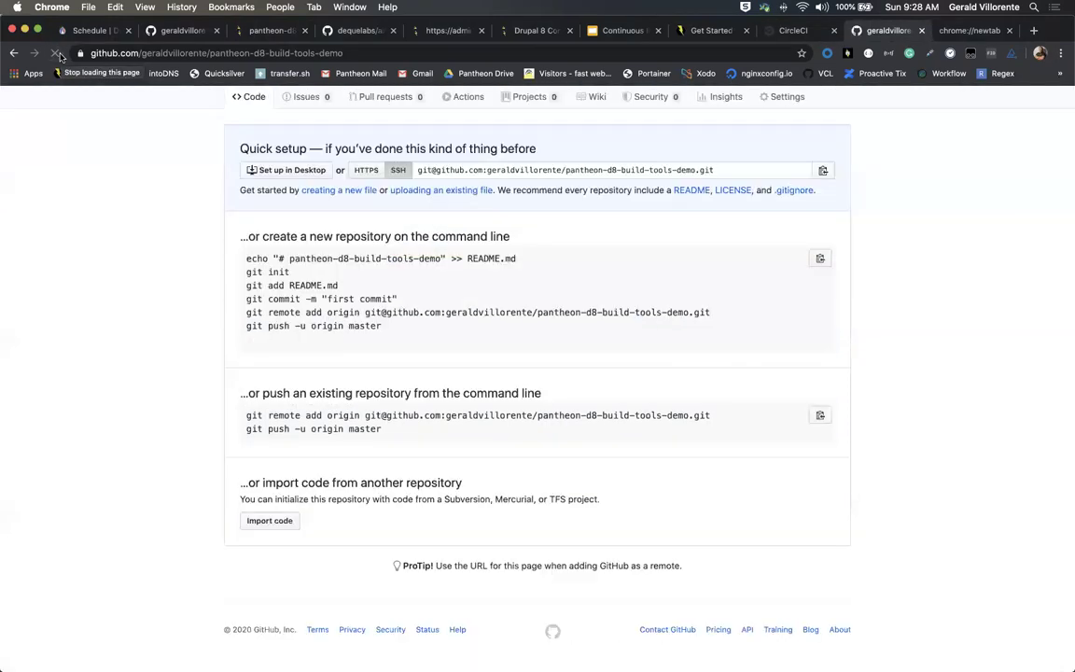
scroll(418, 540, "up", 2)
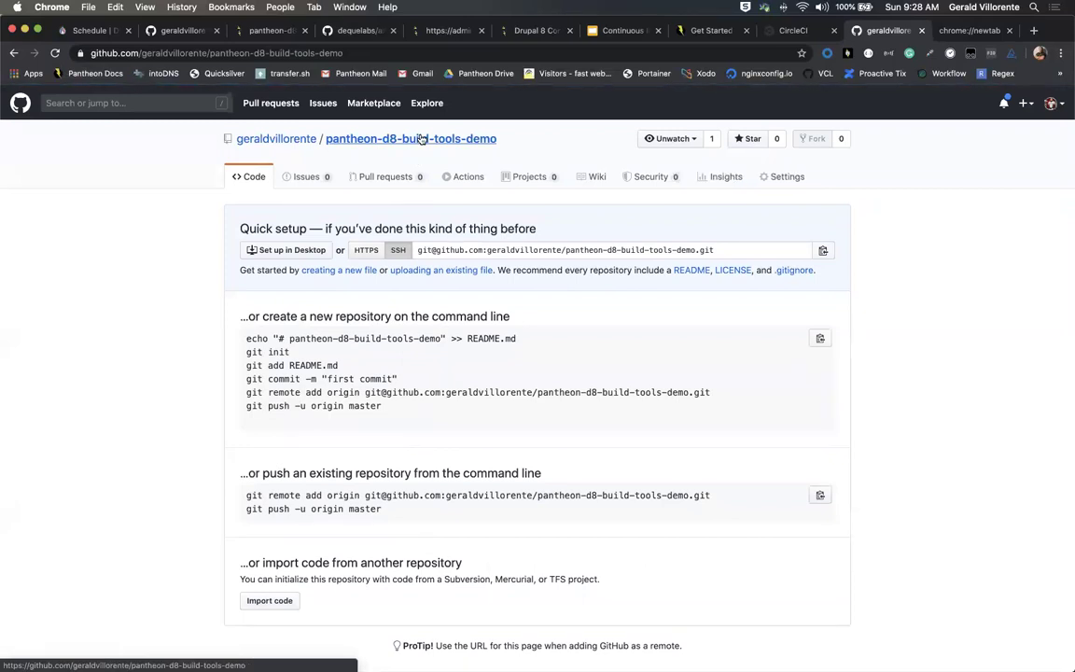
Step: Reload the CircleCI jobs page and look through the job list for the new project's builds
left_click(793, 30)
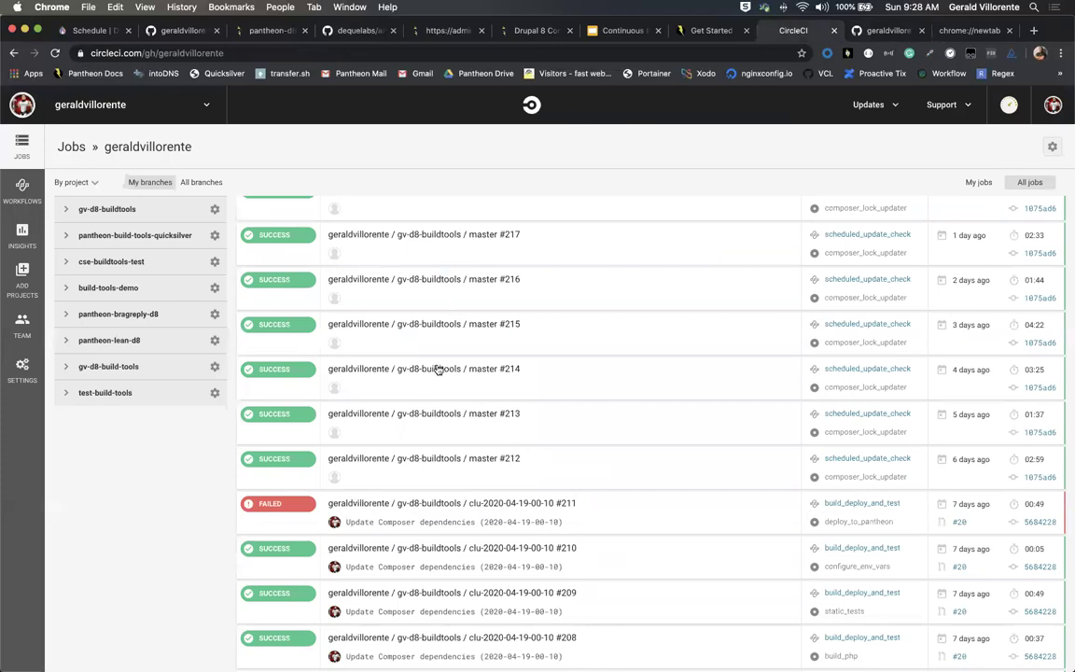
left_click(55, 53)
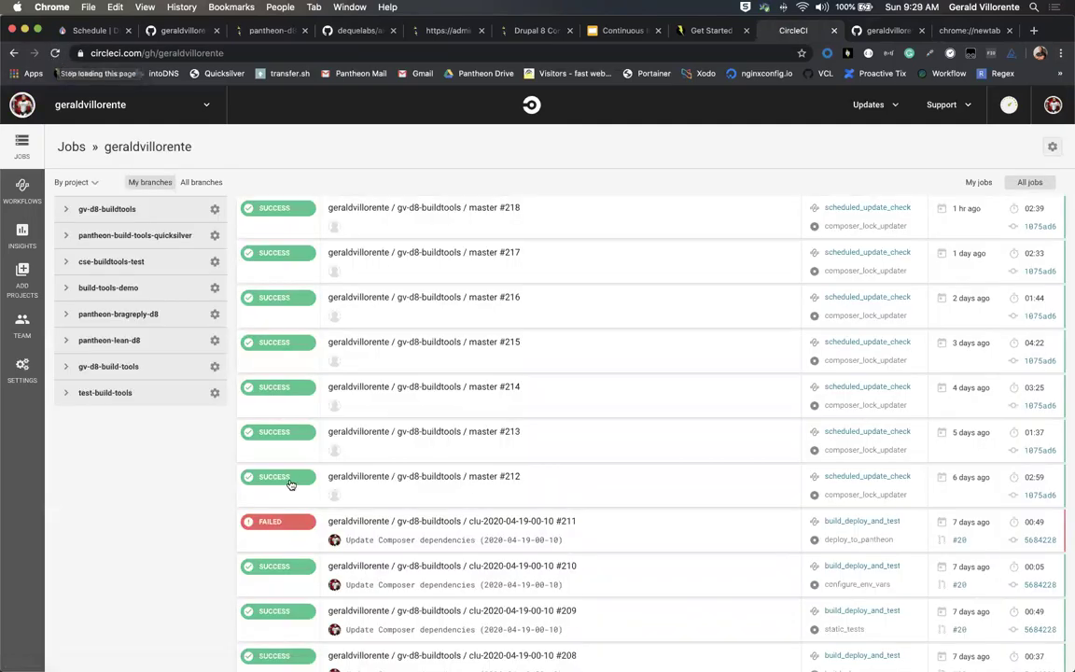
scroll(290, 484, "down", 5)
scroll(290, 484, "down", 9)
scroll(290, 484, "up", 15)
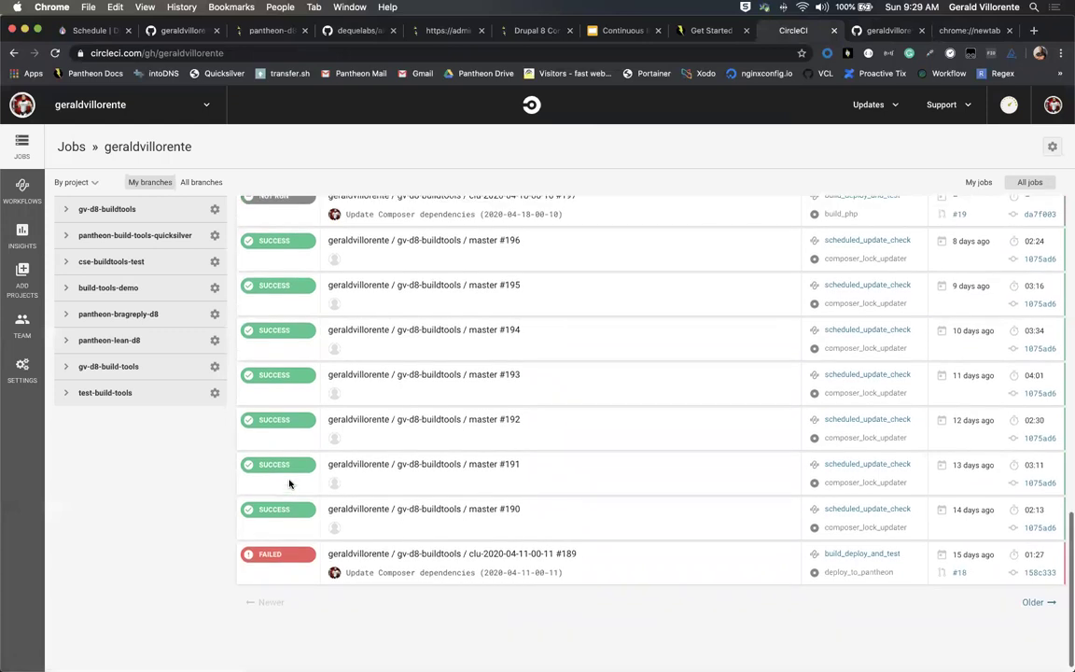
Step: Switch to iTerm and follow the Terminus output through the initial code push and CI testing stage
mouse_move(538, 653)
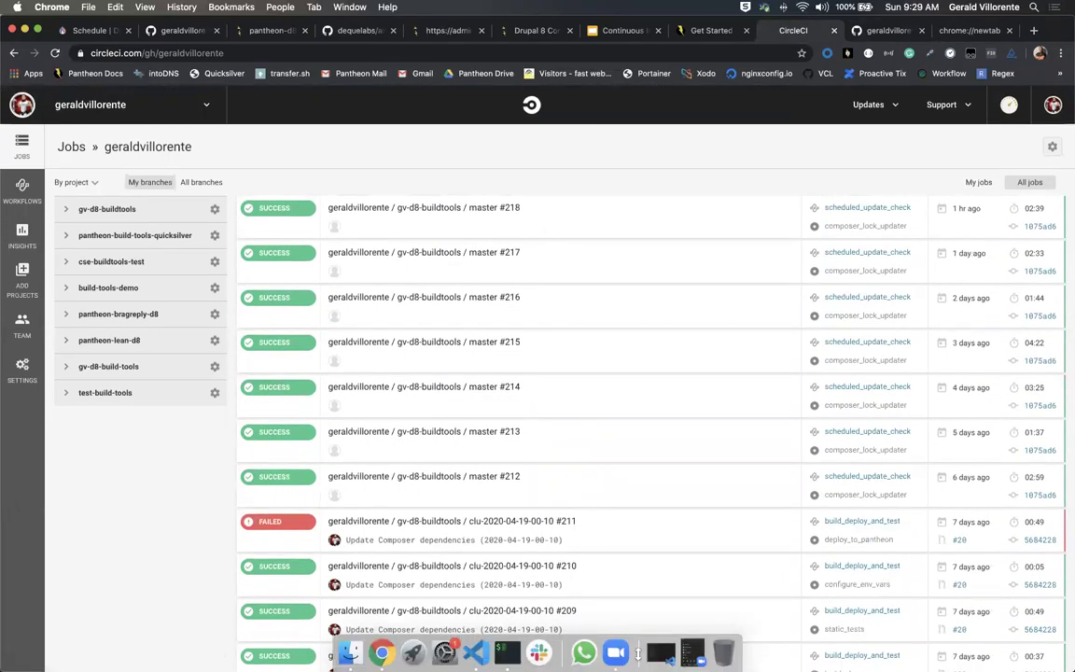
left_click(507, 653)
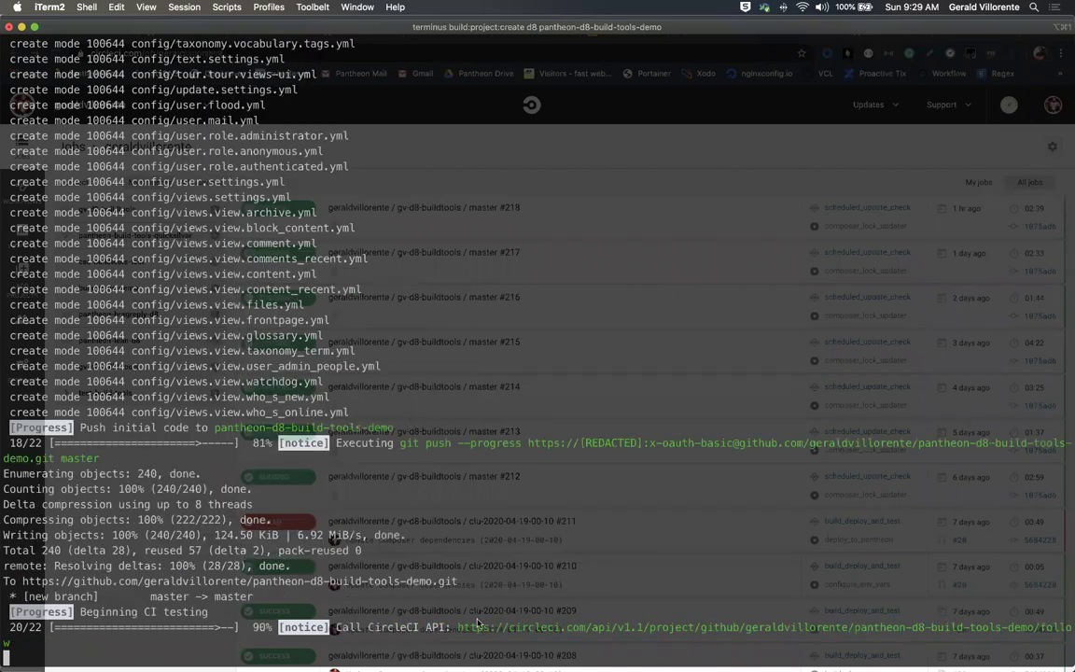
mouse_move(476, 653)
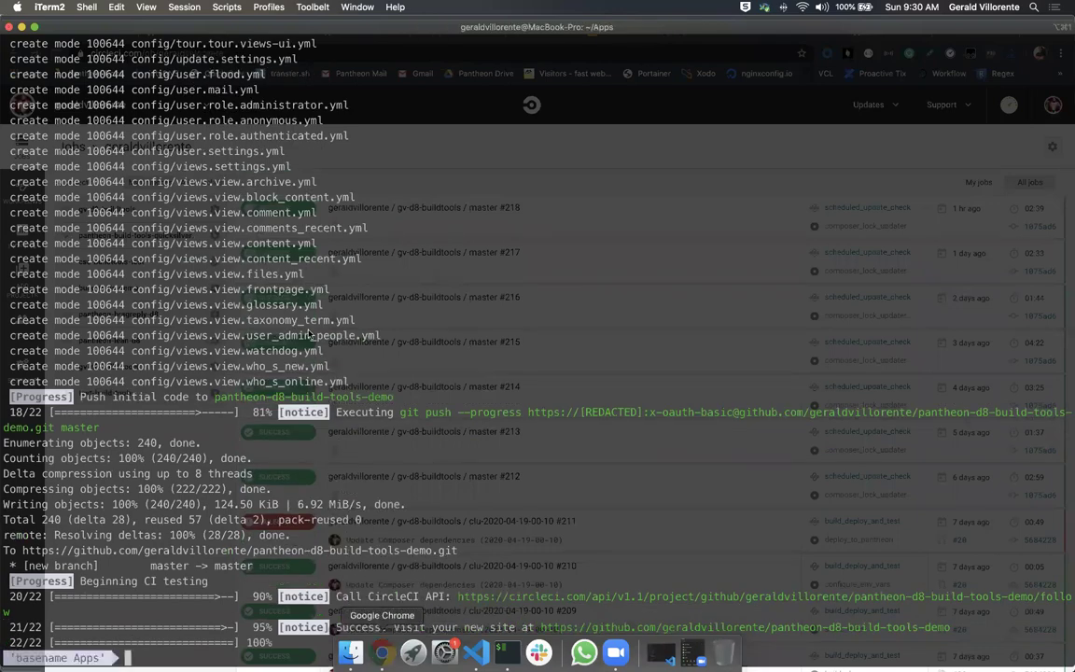
Step: Switch to Chrome, reload the pantheon-d8-build-tools-demo repository on GitHub, and examine its files and commits
left_click(381, 652)
left_click(881, 30)
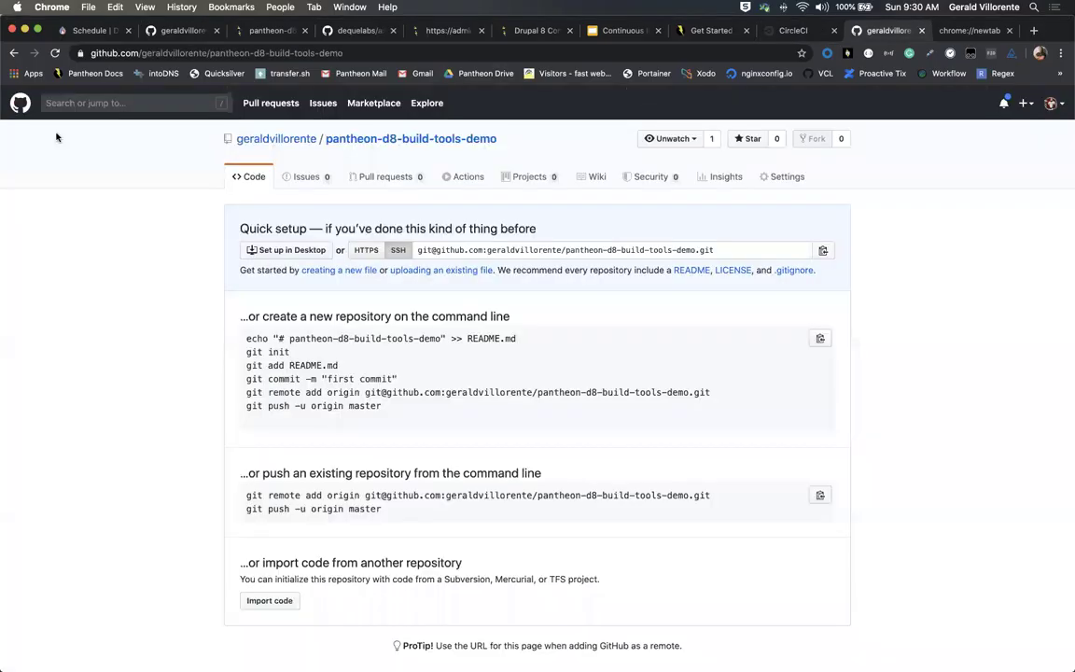
left_click(56, 53)
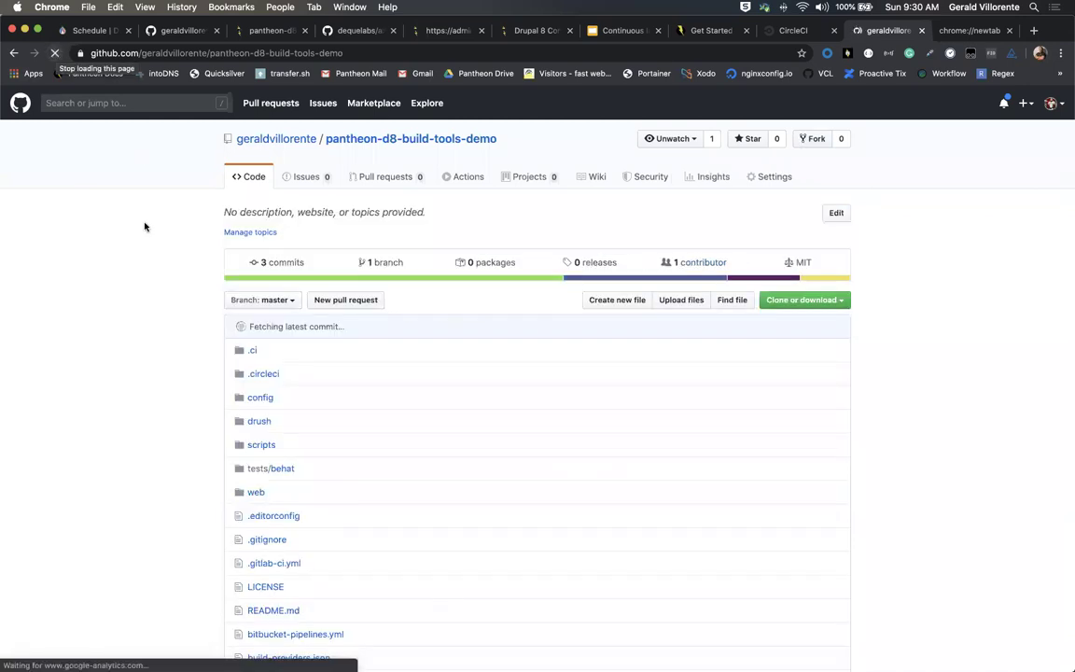
scroll(178, 401, "down", 2)
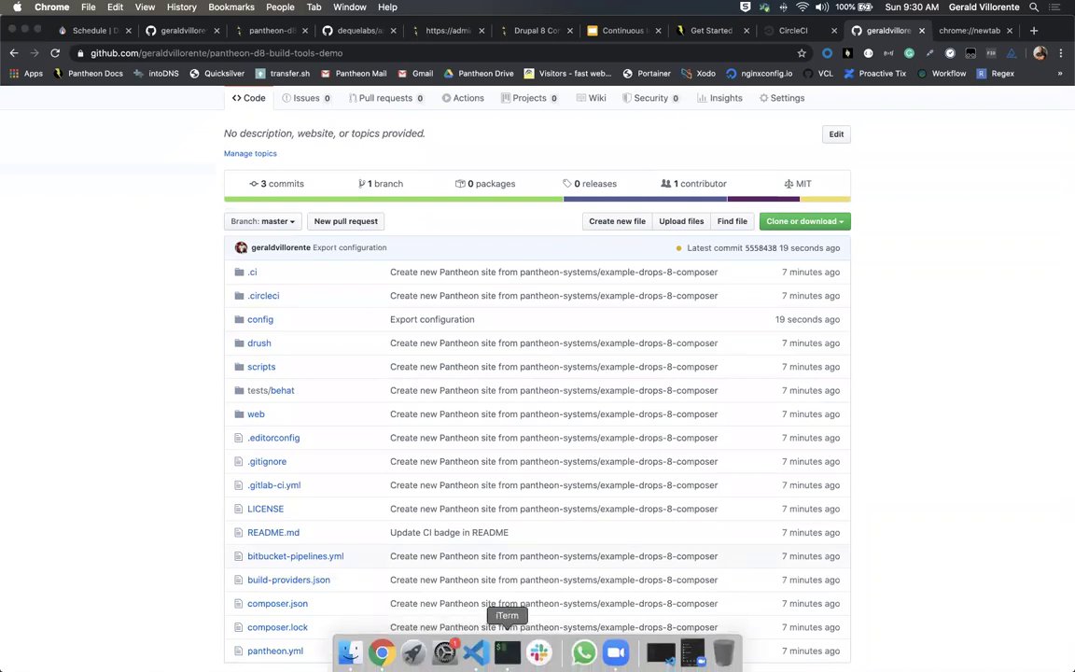
Step: Review the finished Terminus output in iTerm, and return to Chrome to view the CircleCI jobs for the new project
left_click(506, 651)
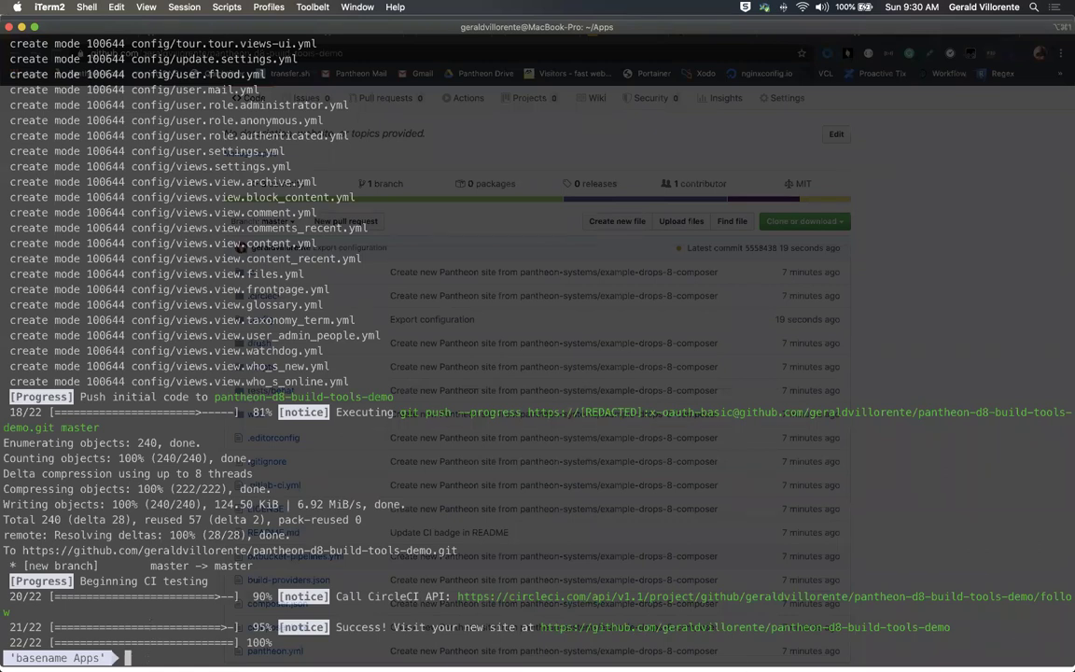
mouse_move(382, 653)
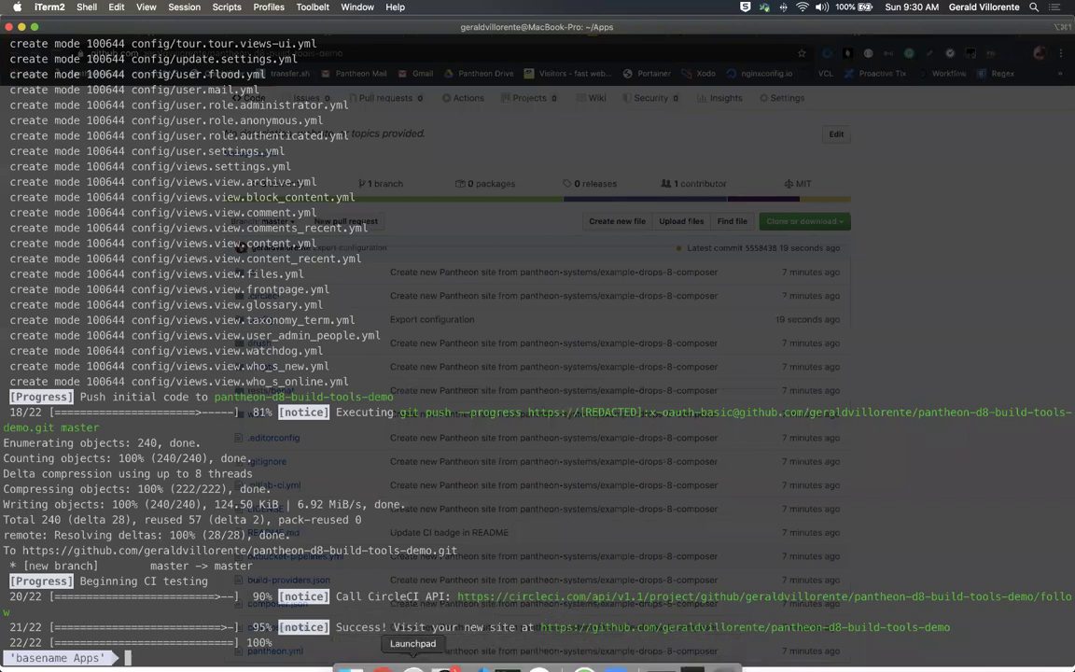
left_click(382, 653)
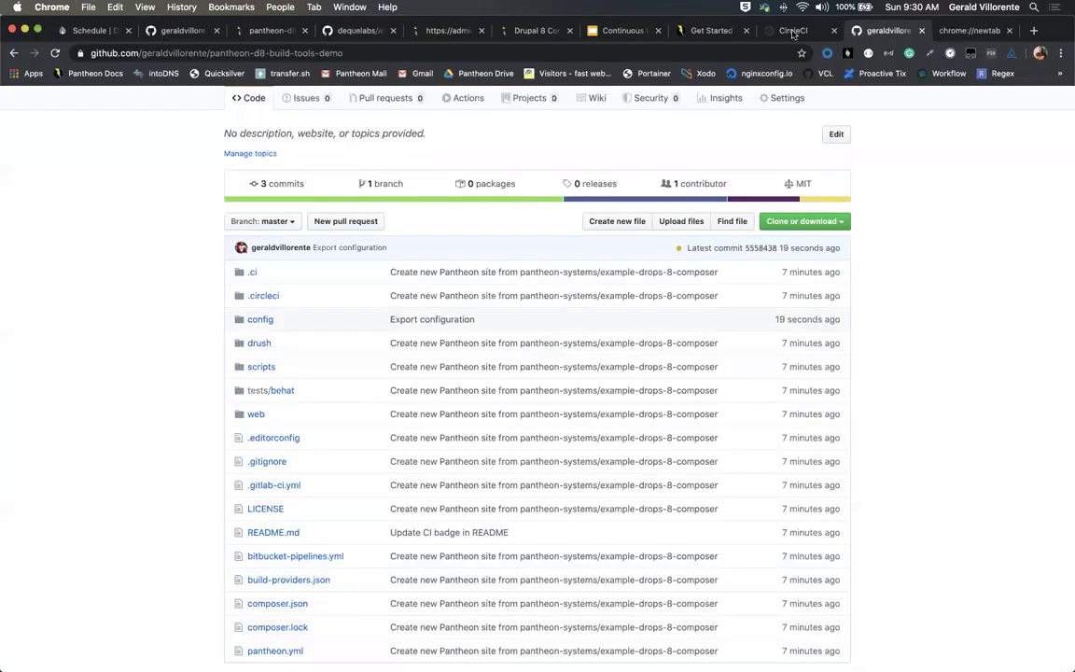
left_click(793, 30)
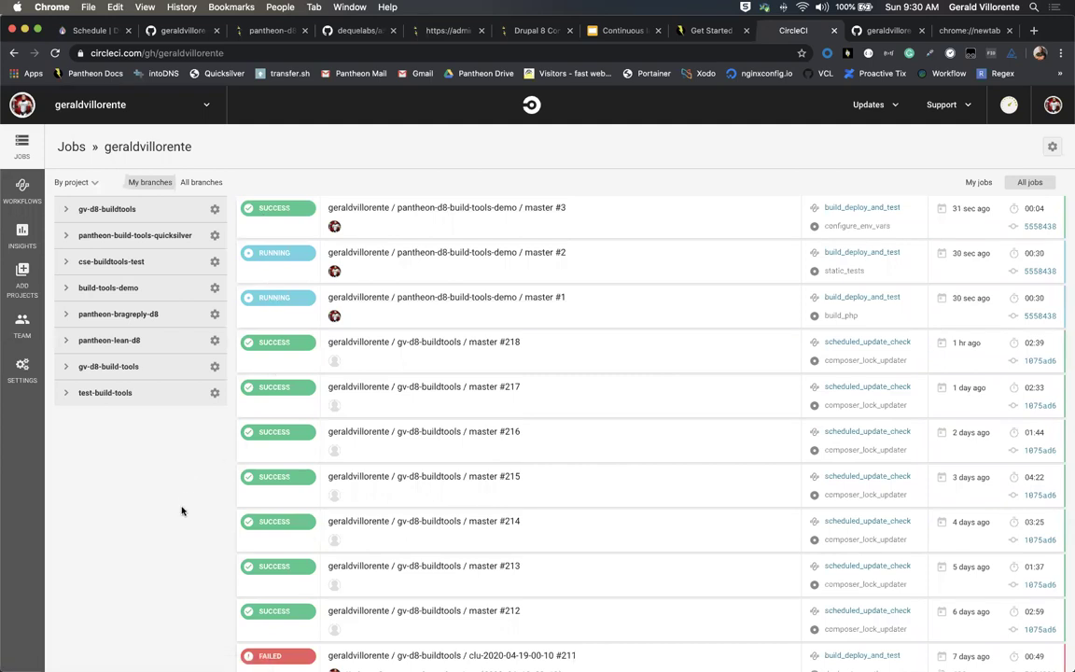
Step: Examine the README badges on the GitHub repository page and return to the CircleCI jobs page
left_click(876, 32)
scroll(492, 135, "down", 5)
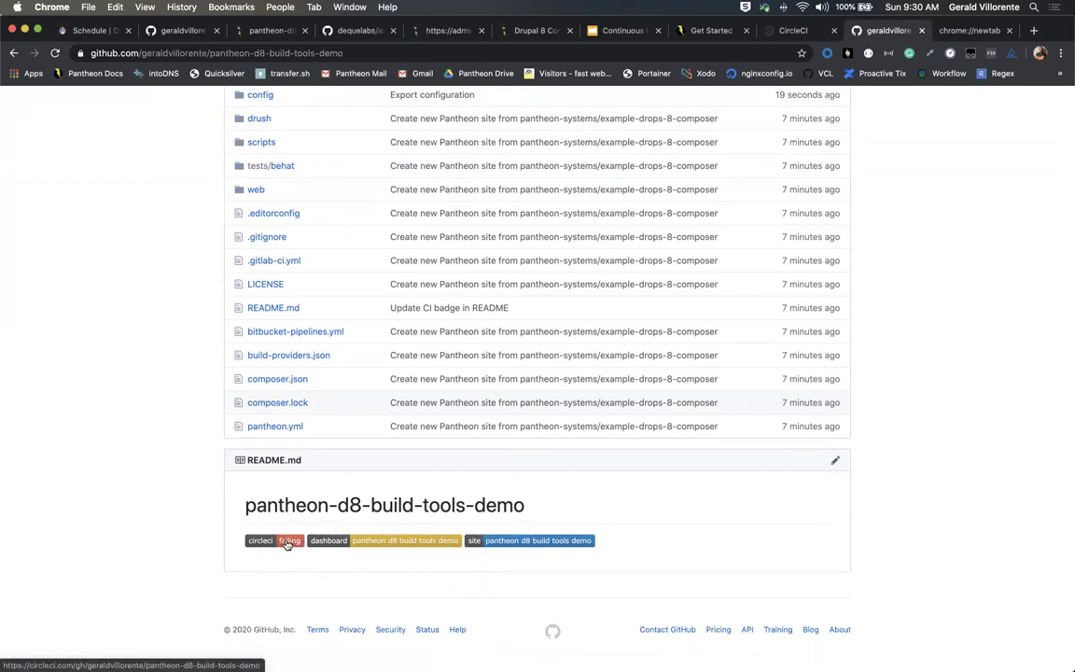
left_click(788, 32)
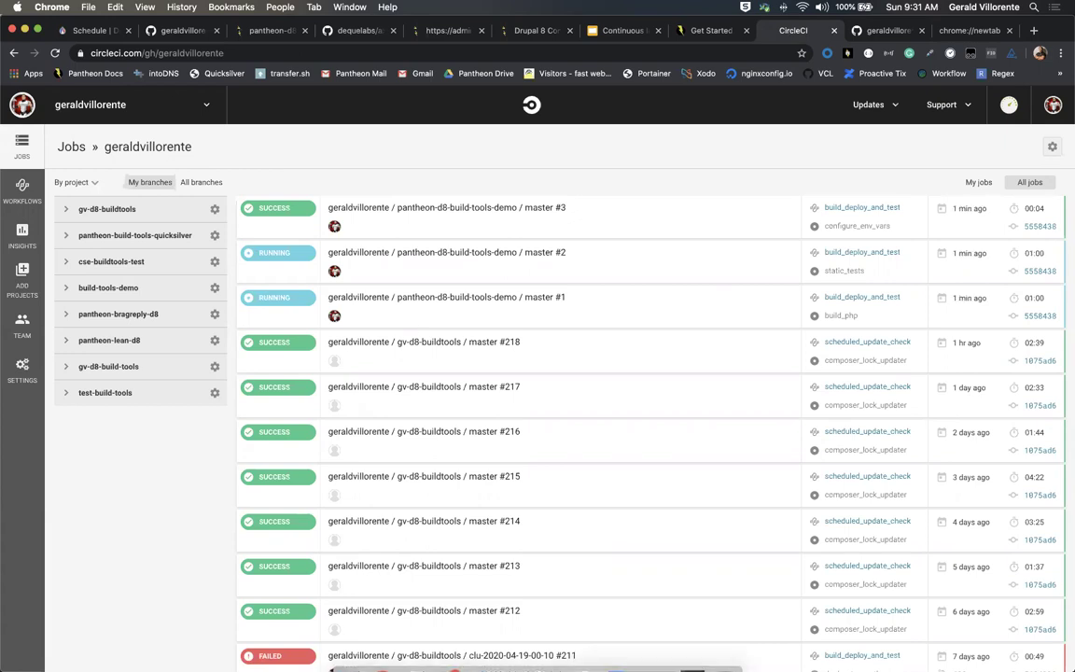
Step: Switch to iTerm to view the Terminus output again, and return to the CircleCI jobs in Chrome
mouse_move(348, 660)
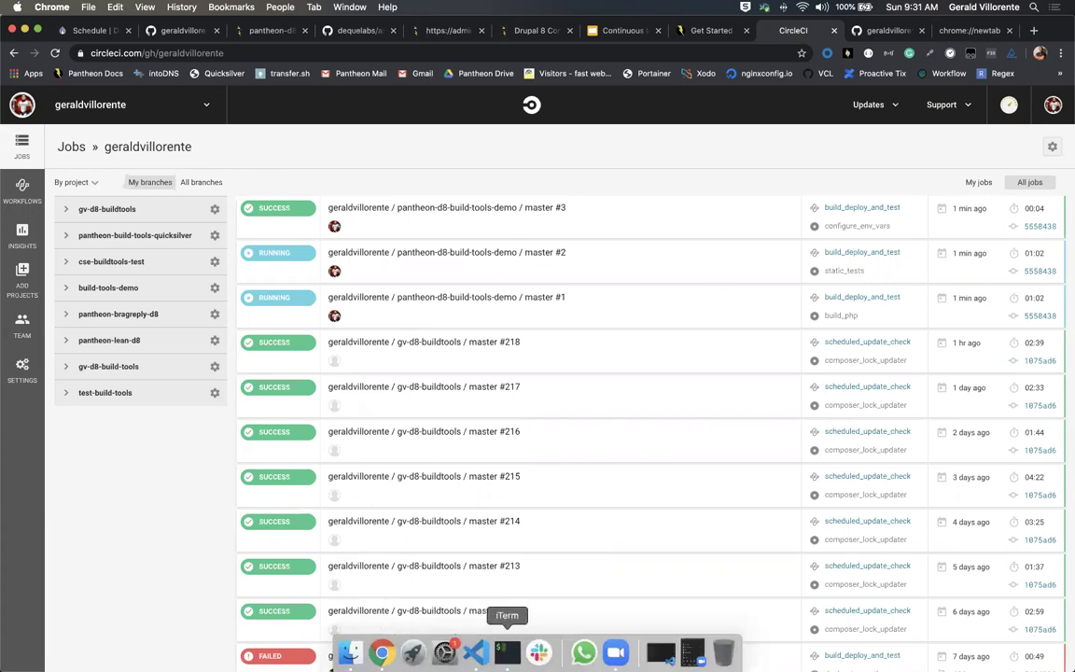
left_click(506, 650)
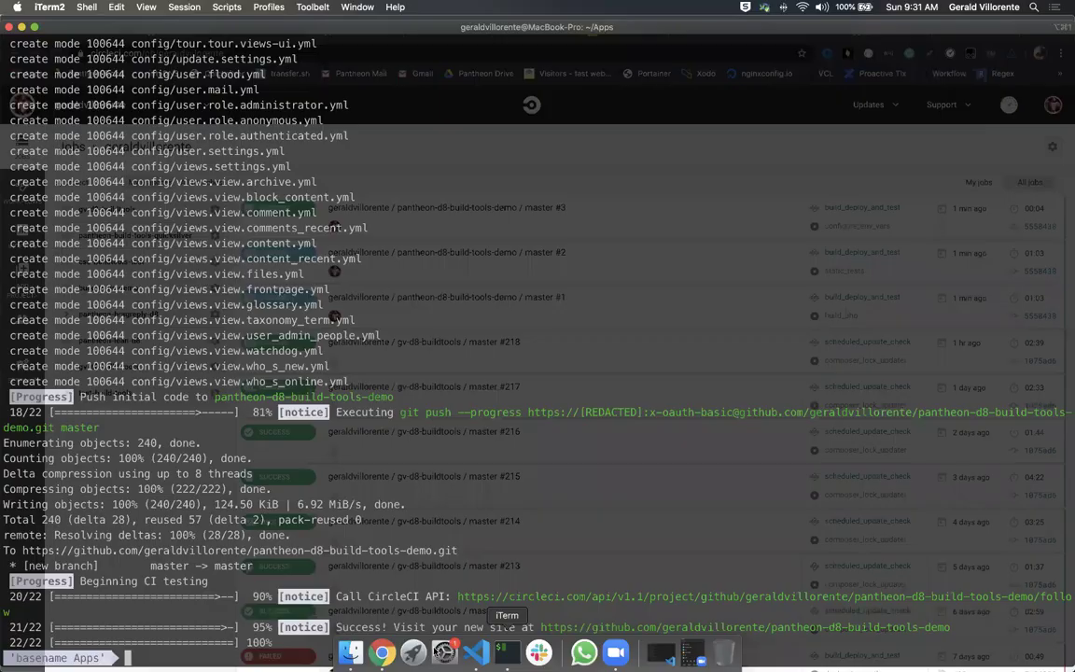
left_click(380, 651)
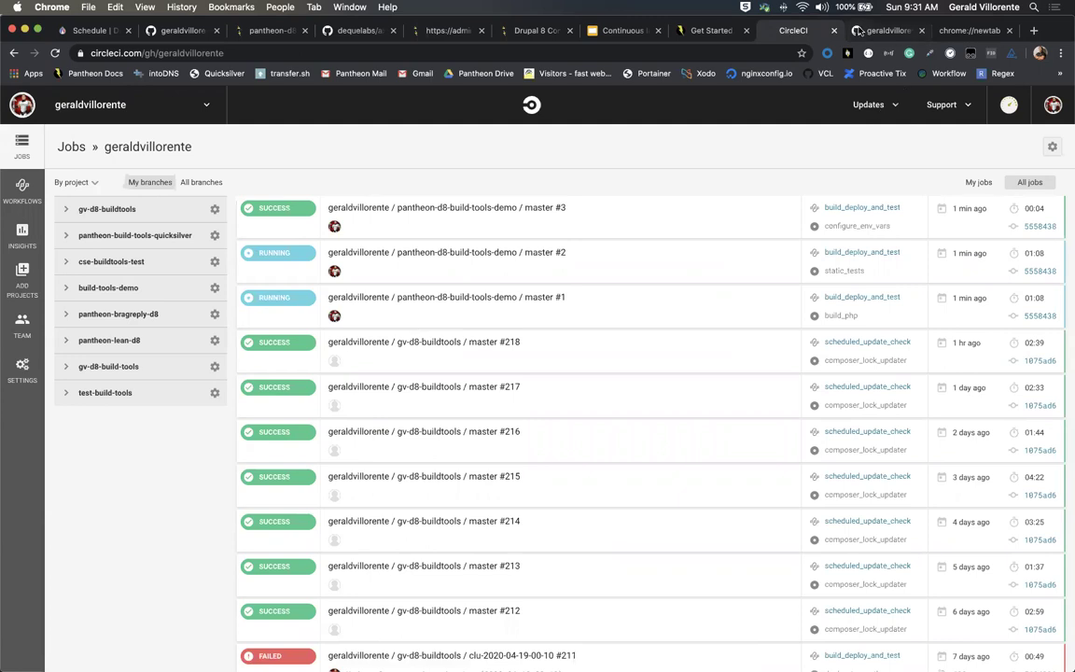
Step: Close the empty browser page and place the pantheon-d8-build-tools-demo dashboard between the CircleCI and GitHub pages
left_click(866, 31)
left_click(1008, 31)
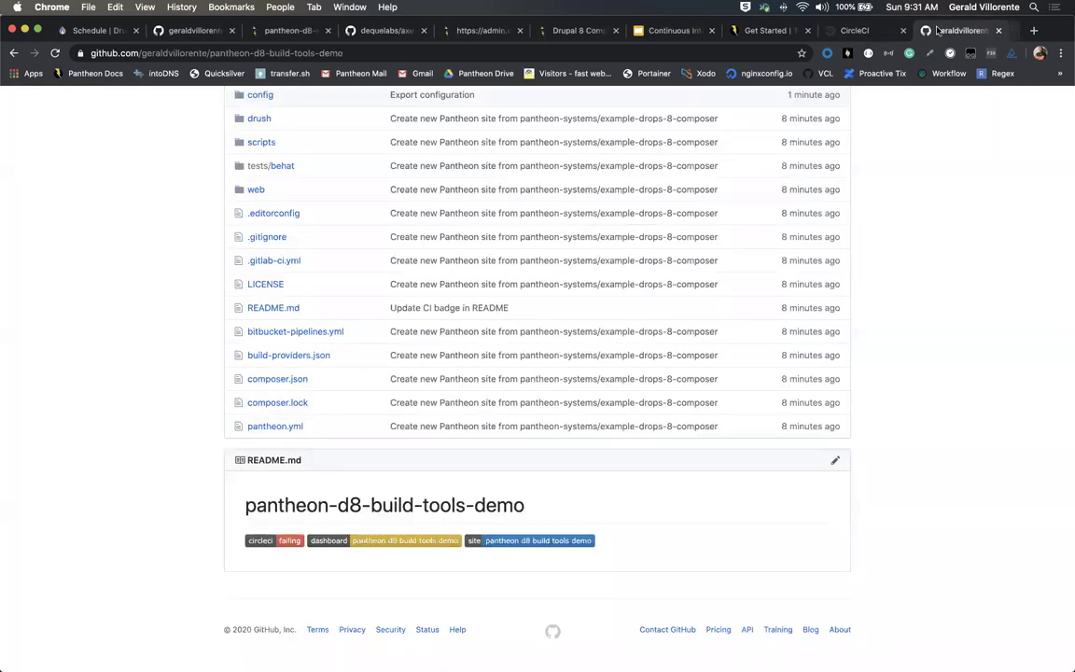
left_click(723, 31)
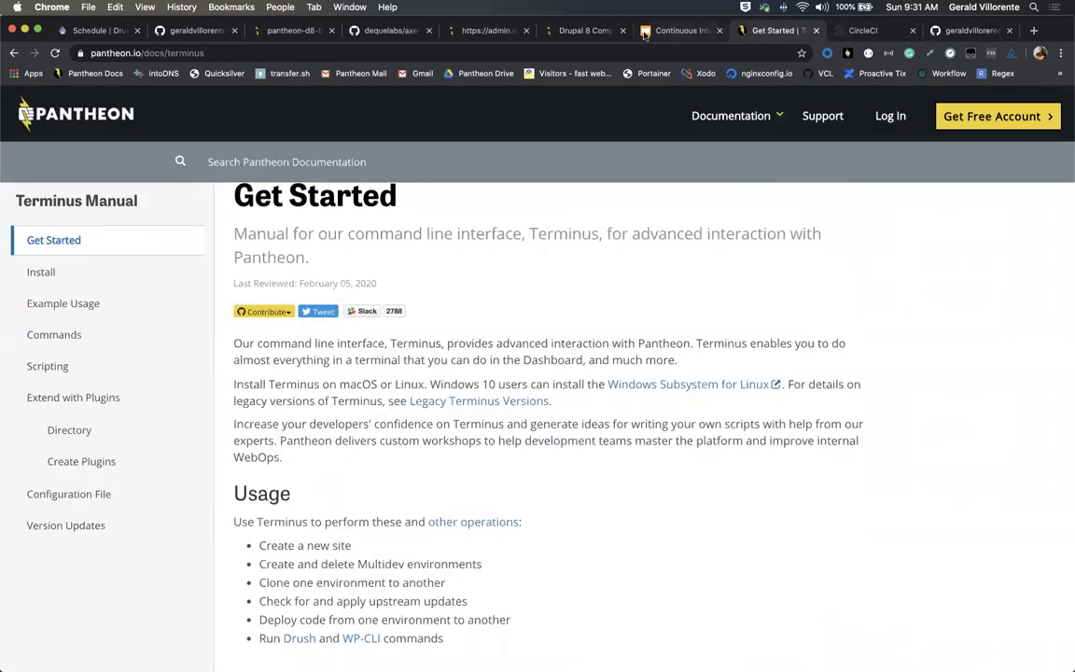
left_click(587, 31)
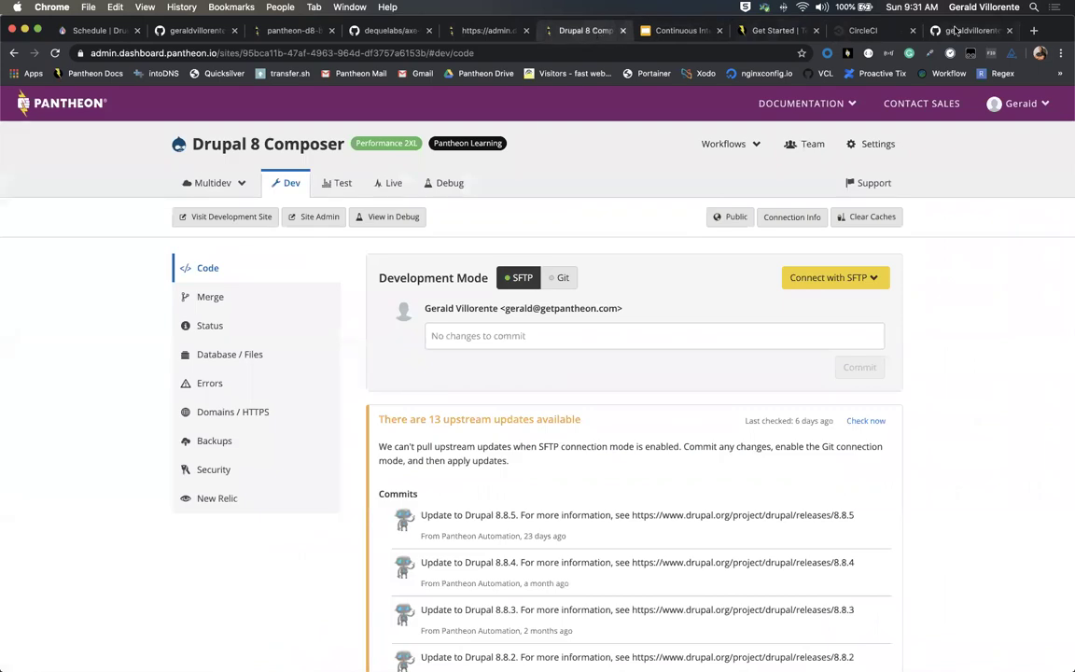
left_click(957, 31)
left_click_drag(297, 29, 839, 38)
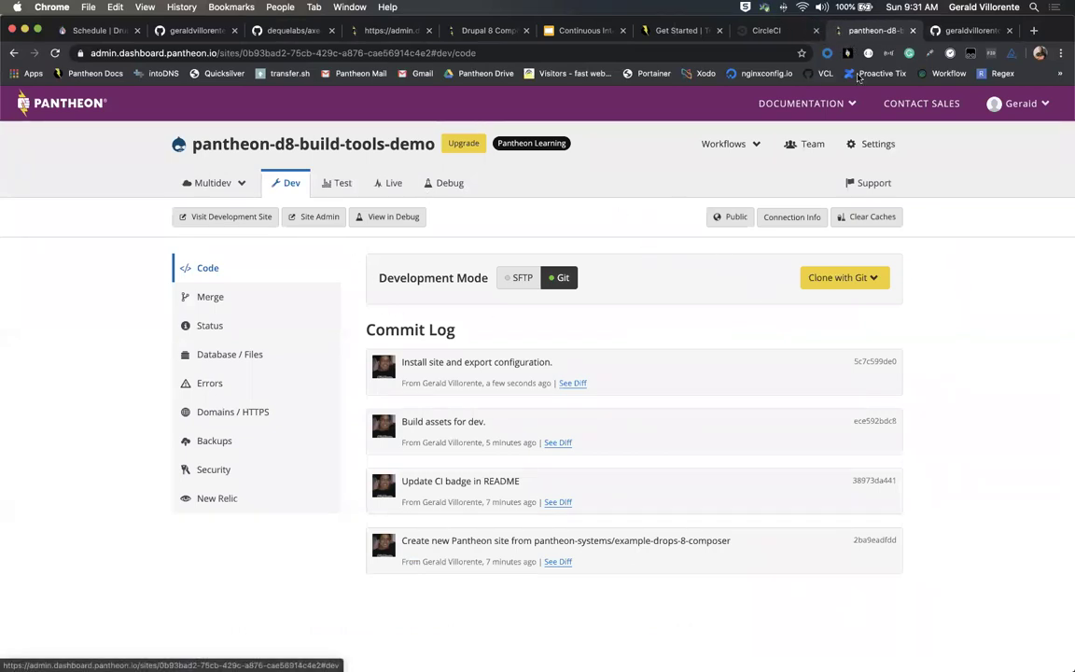
Step: View the output of the pantheon-d8-build-tools-demo static_tests job #2 in CircleCI and return to the jobs list
left_click(783, 31)
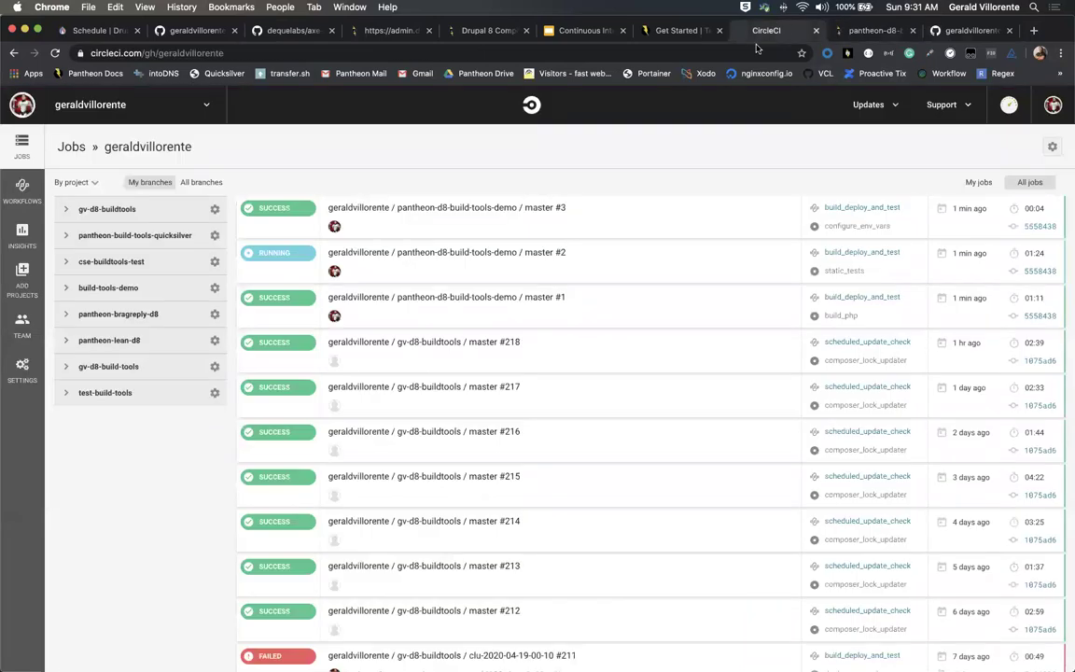
left_click(391, 252)
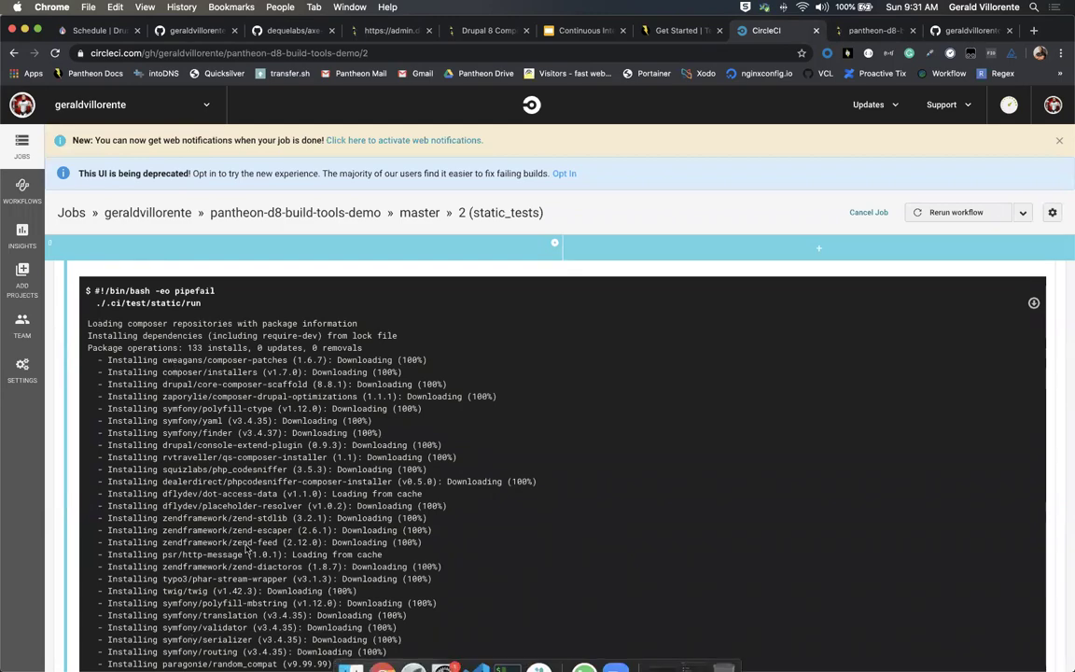
scroll(268, 475, "down", 10)
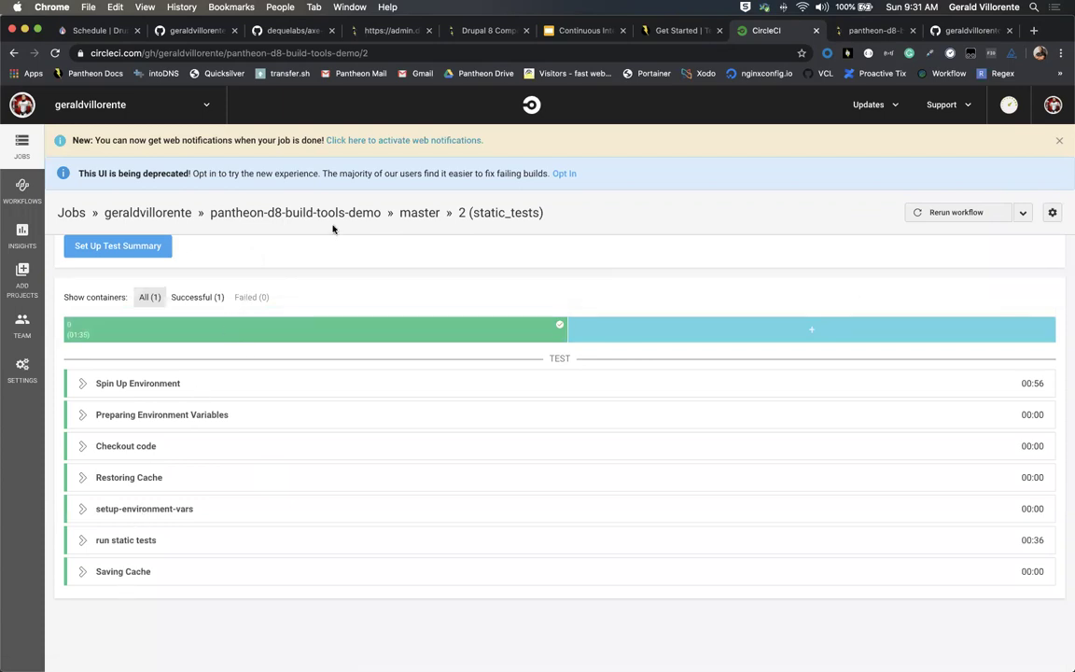
left_click(15, 54)
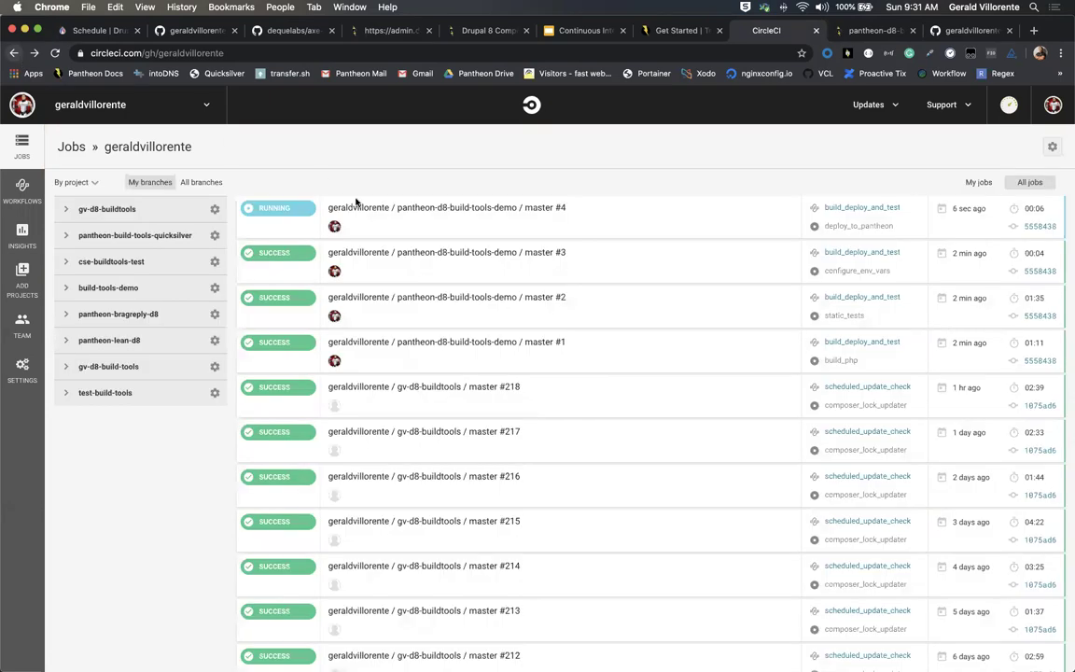
Step: Examine the environment variables and the deploy to Pantheon output of CircleCI job #4, collapsing the Attaching Workspace section
left_click(465, 208)
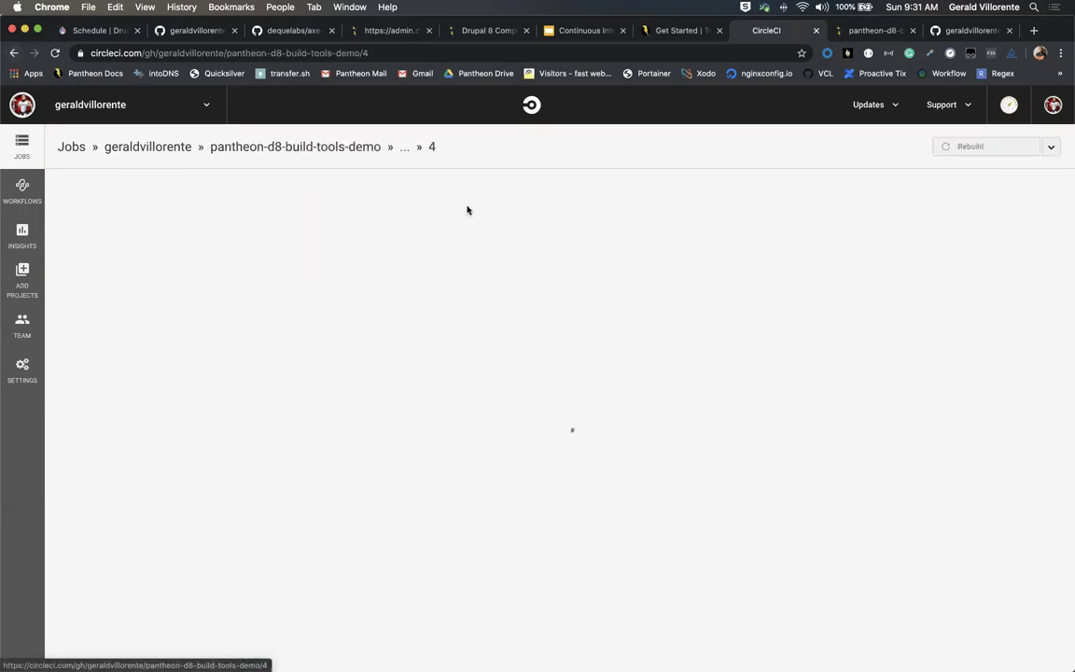
scroll(283, 403, "down", 10)
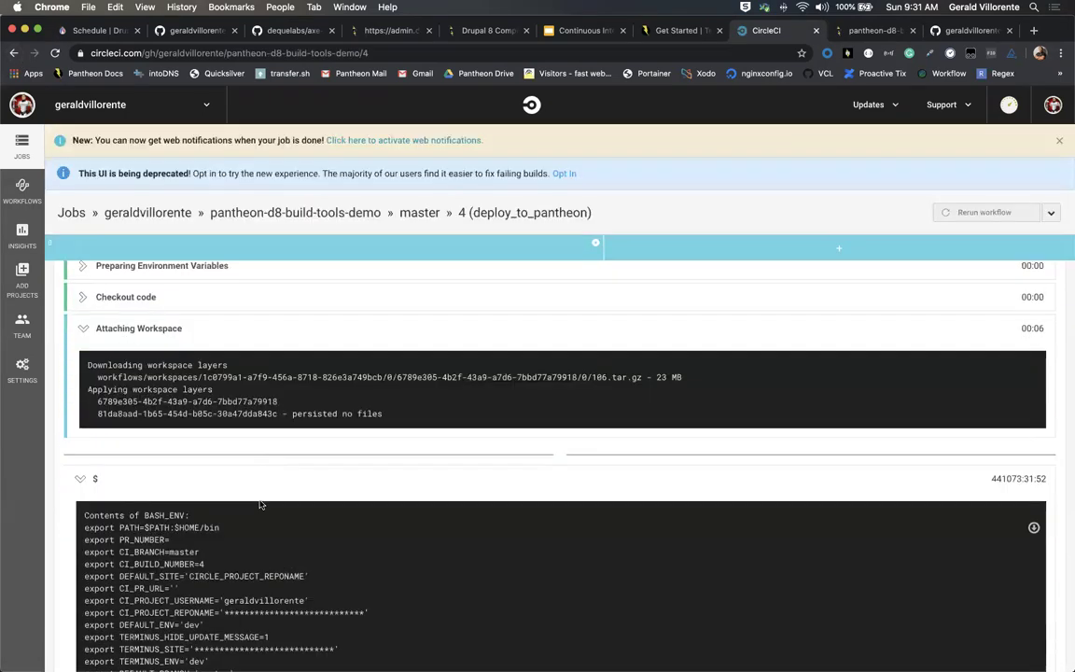
scroll(260, 504, "up", 5)
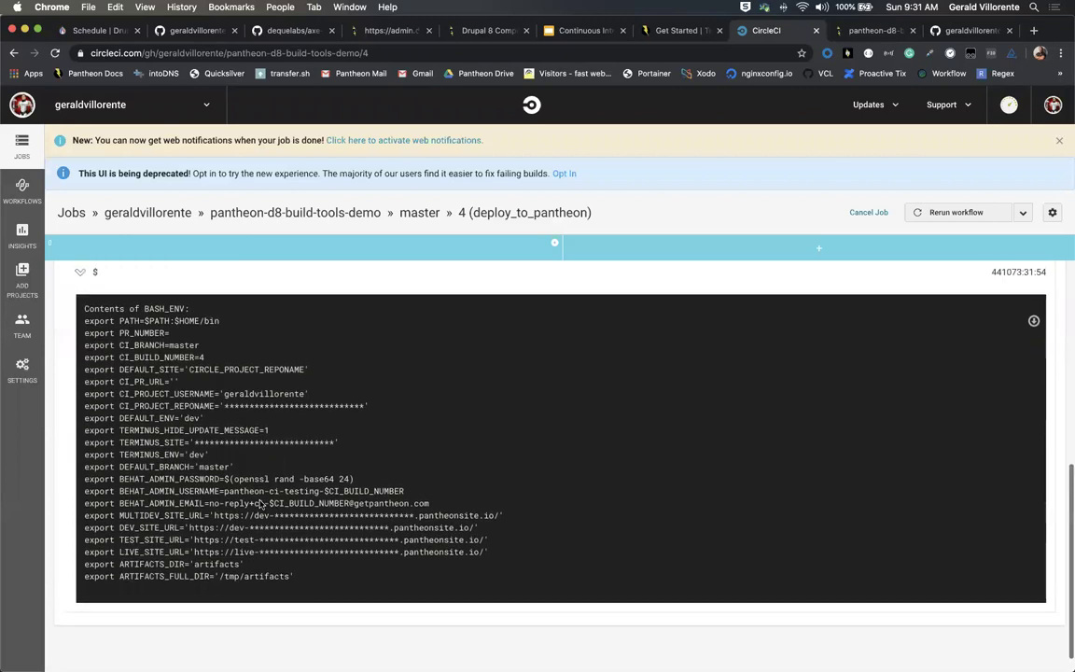
scroll(260, 504, "down", 3)
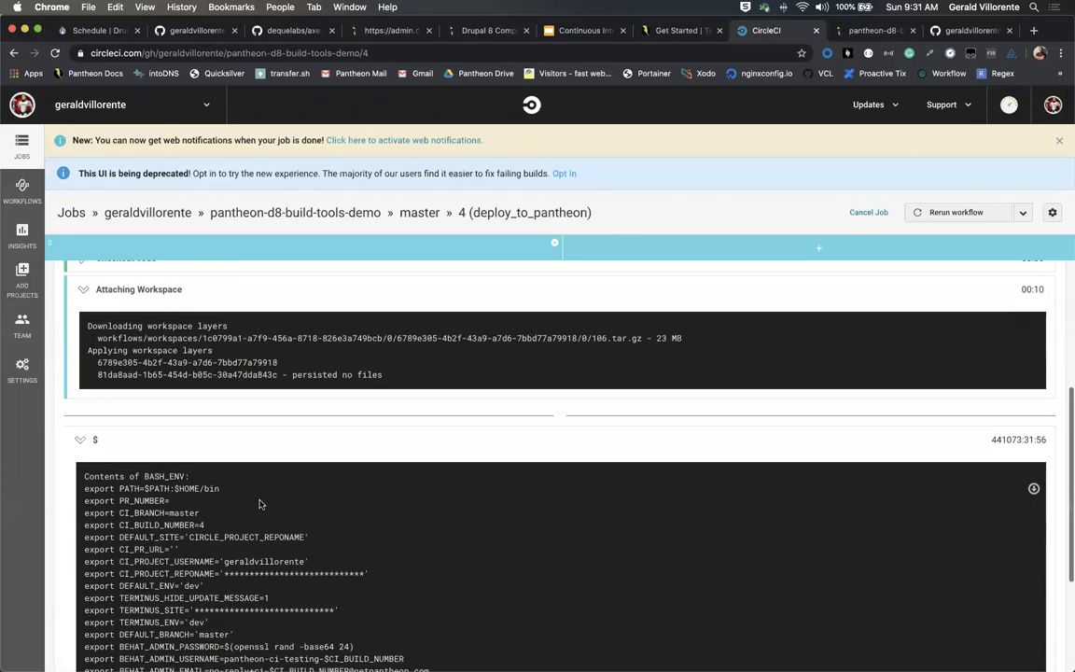
scroll(260, 503, "down", 4)
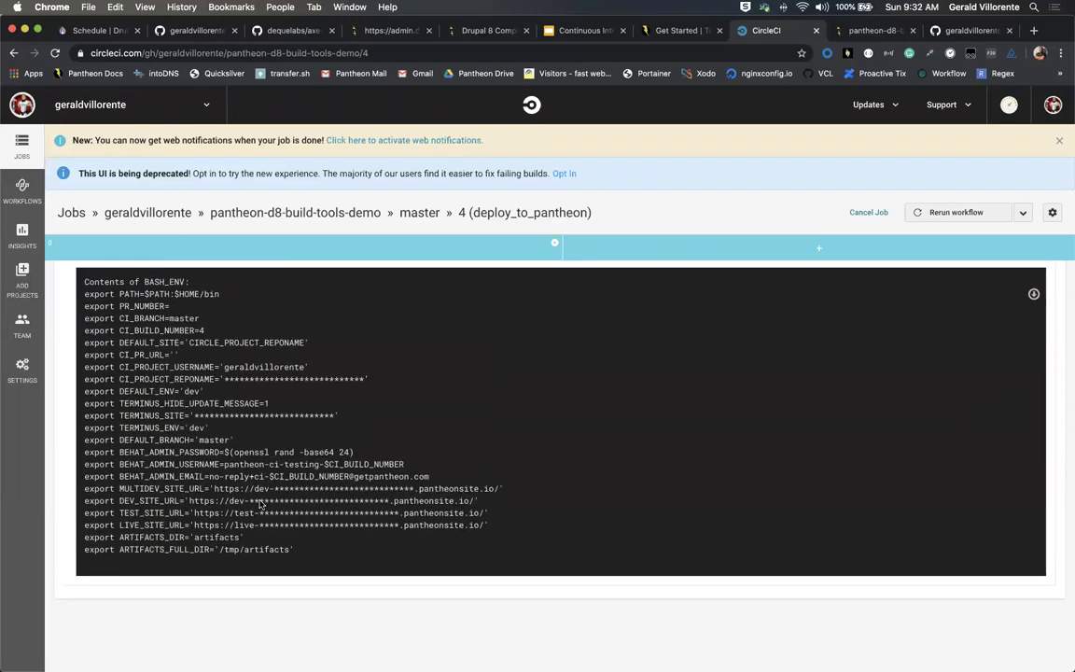
scroll(206, 515, "down", 3)
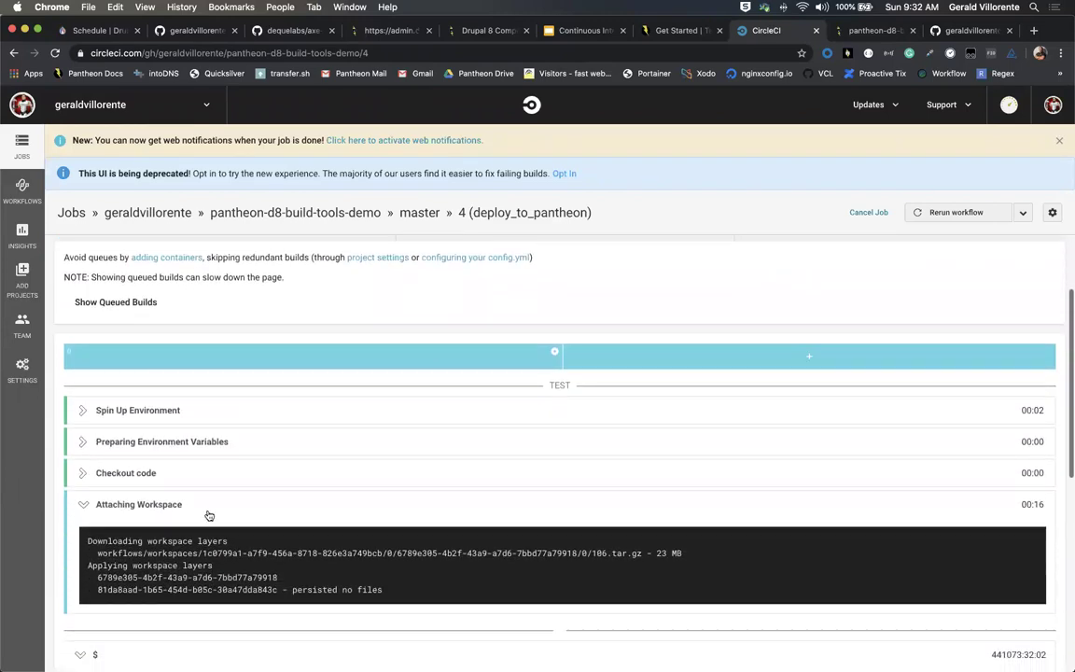
left_click(112, 507)
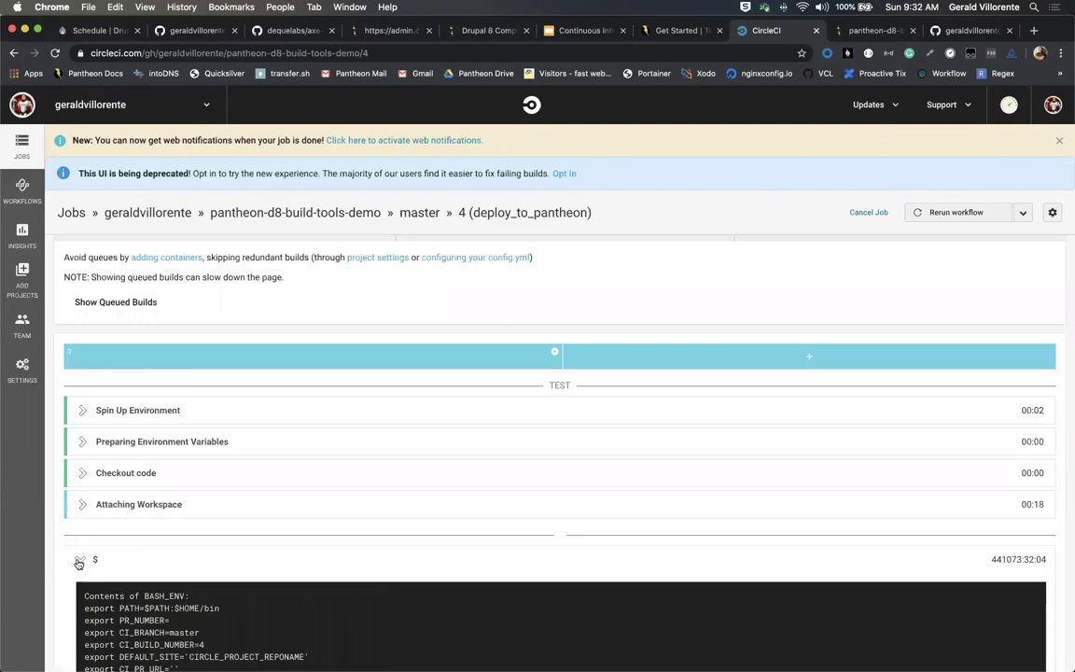
scroll(197, 557, "down", 8)
scroll(197, 558, "down", 5)
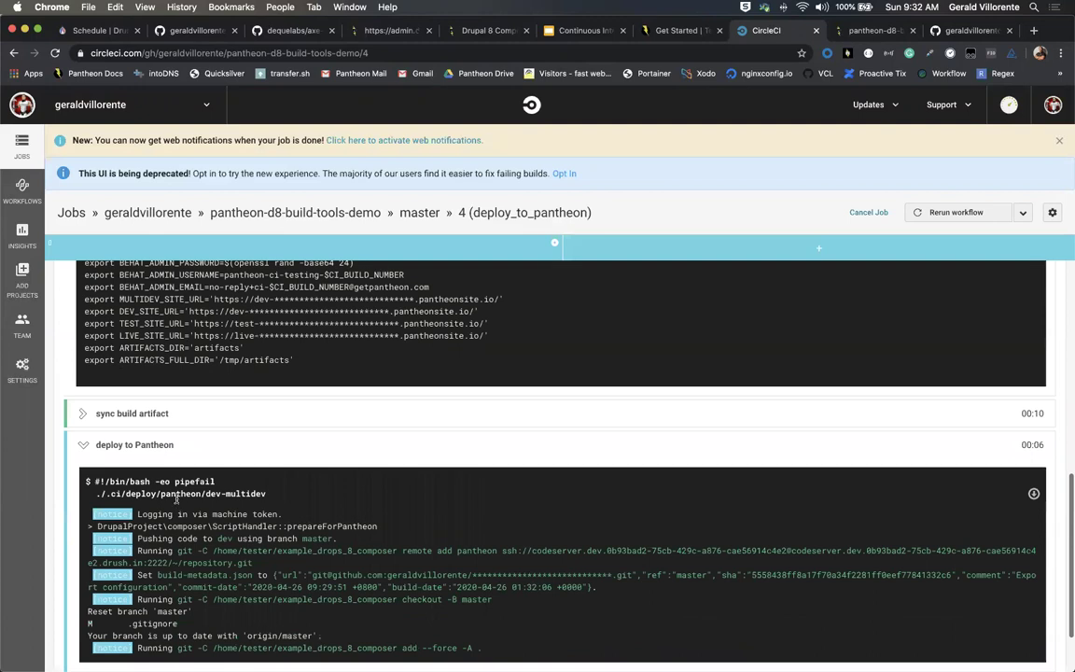
scroll(577, 293, "down", 2)
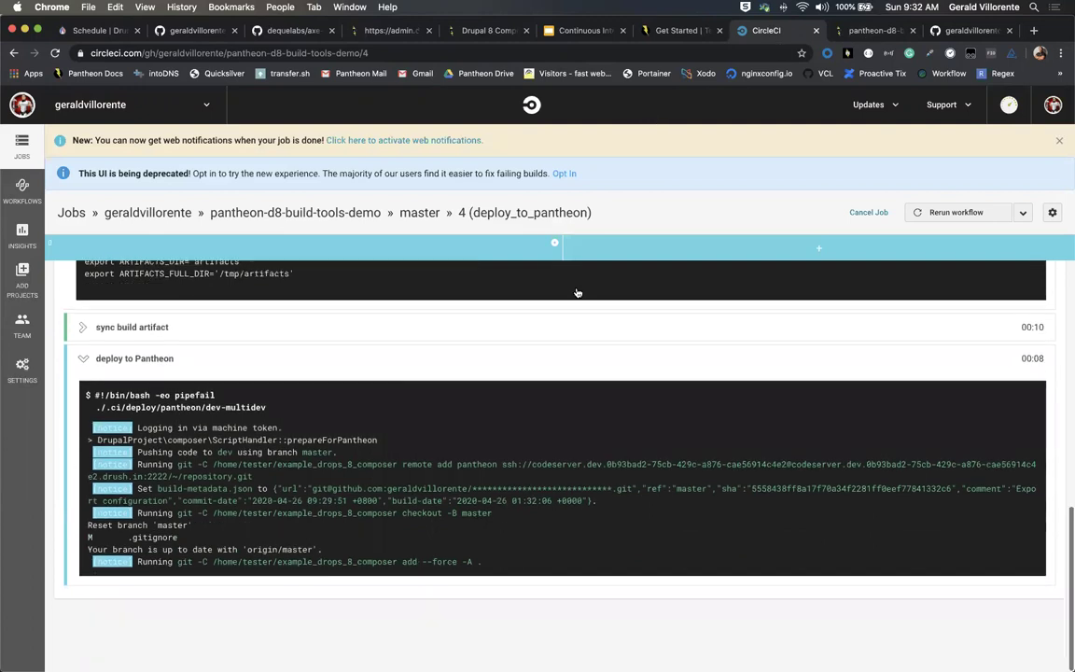
Step: Check the Multidev and Dev environments and the workflow history of the pantheon-d8-build-tools-demo site on the Pantheon dashboard
left_click(866, 30)
left_click(224, 183)
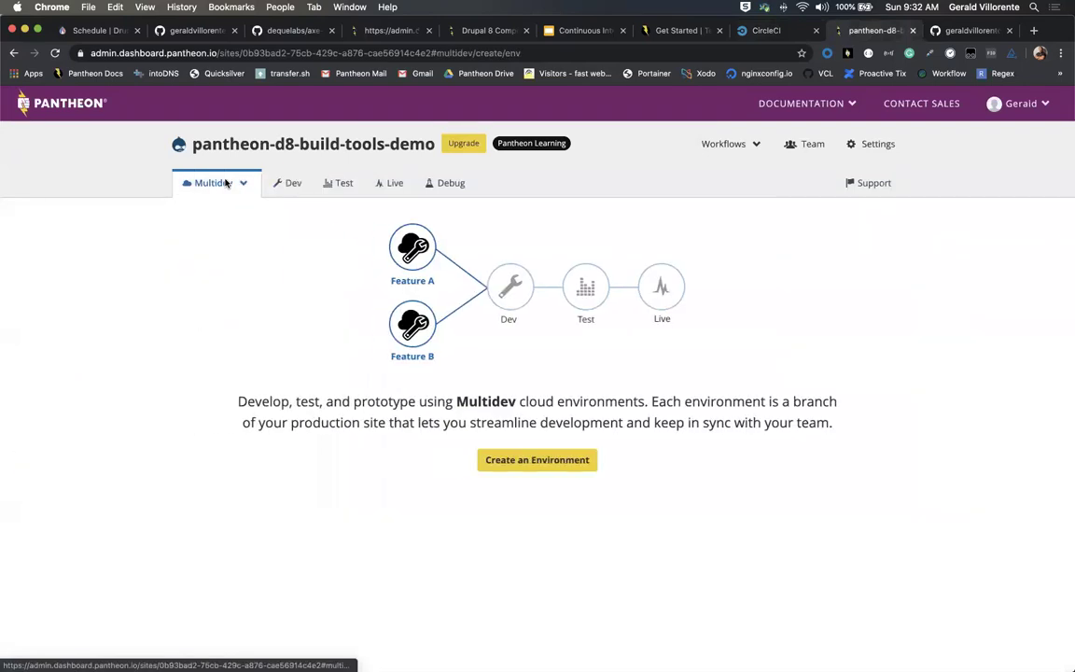
left_click(282, 186)
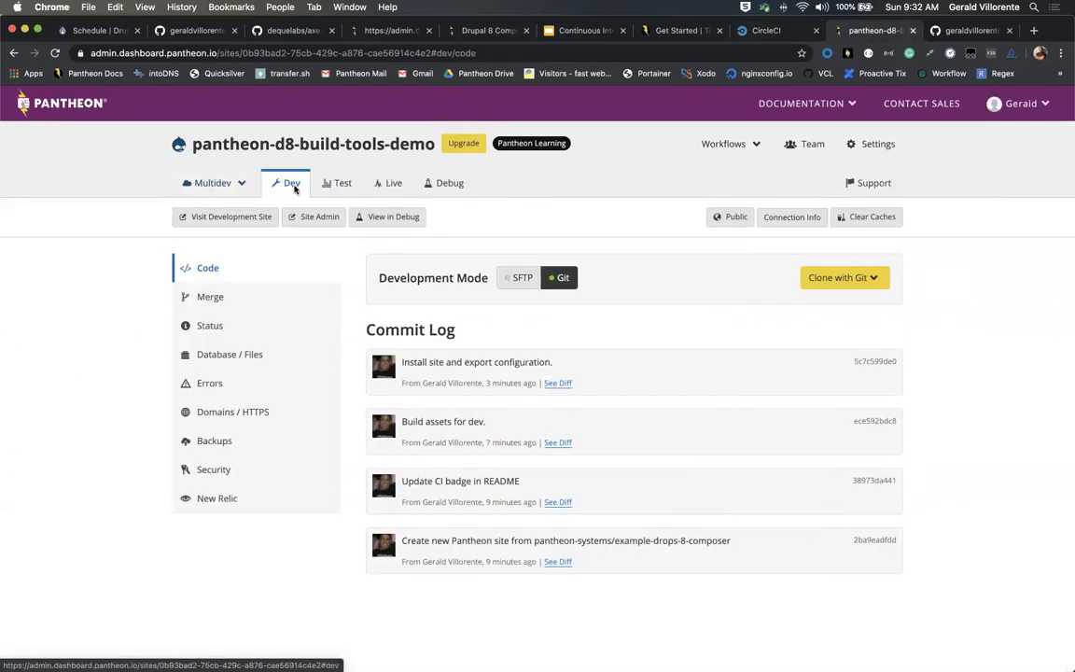
left_click(728, 144)
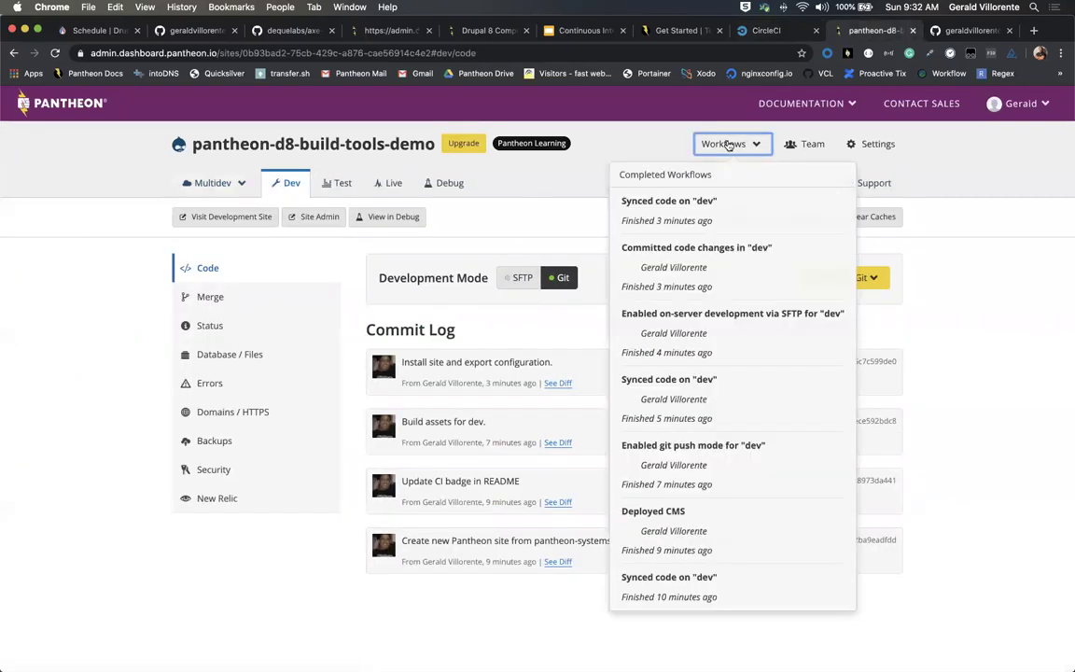
left_click(558, 177)
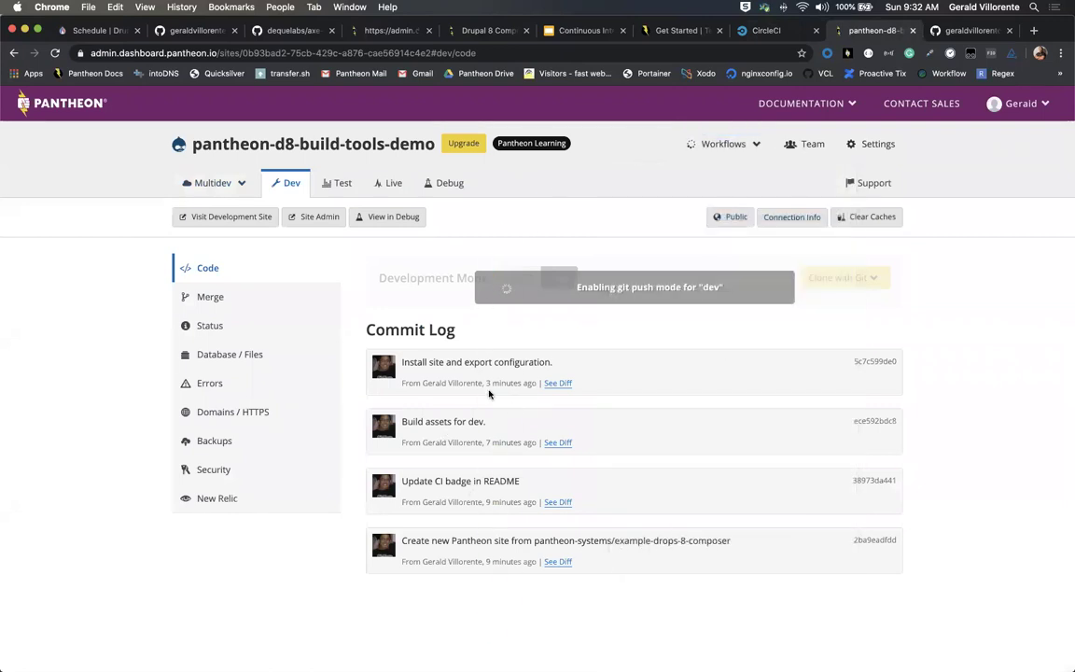
left_click(752, 143)
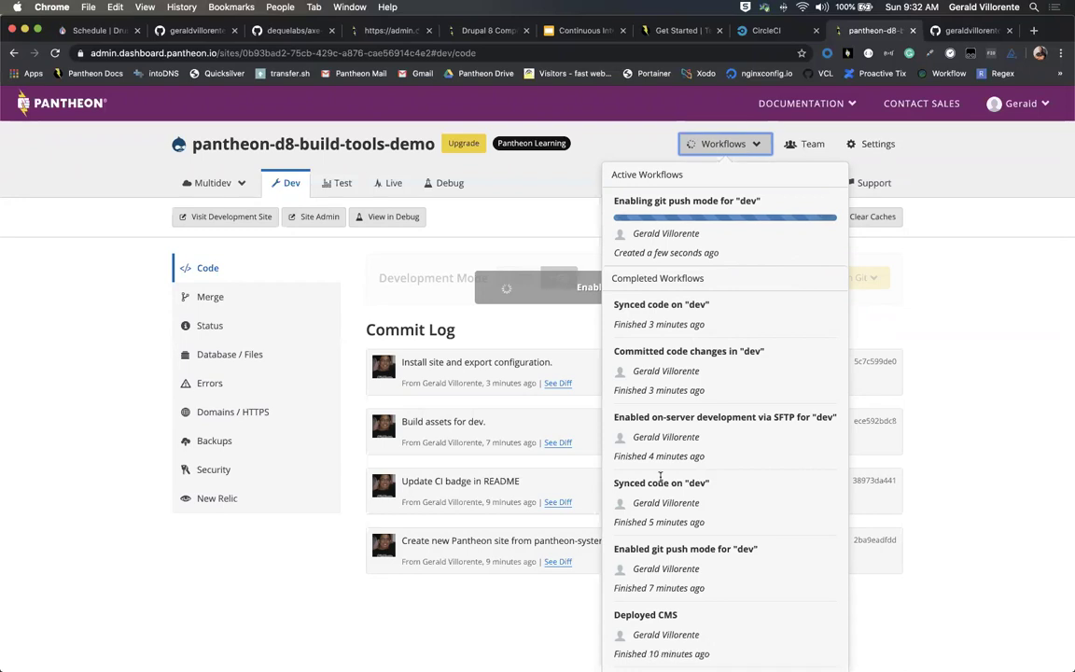
left_click(745, 147)
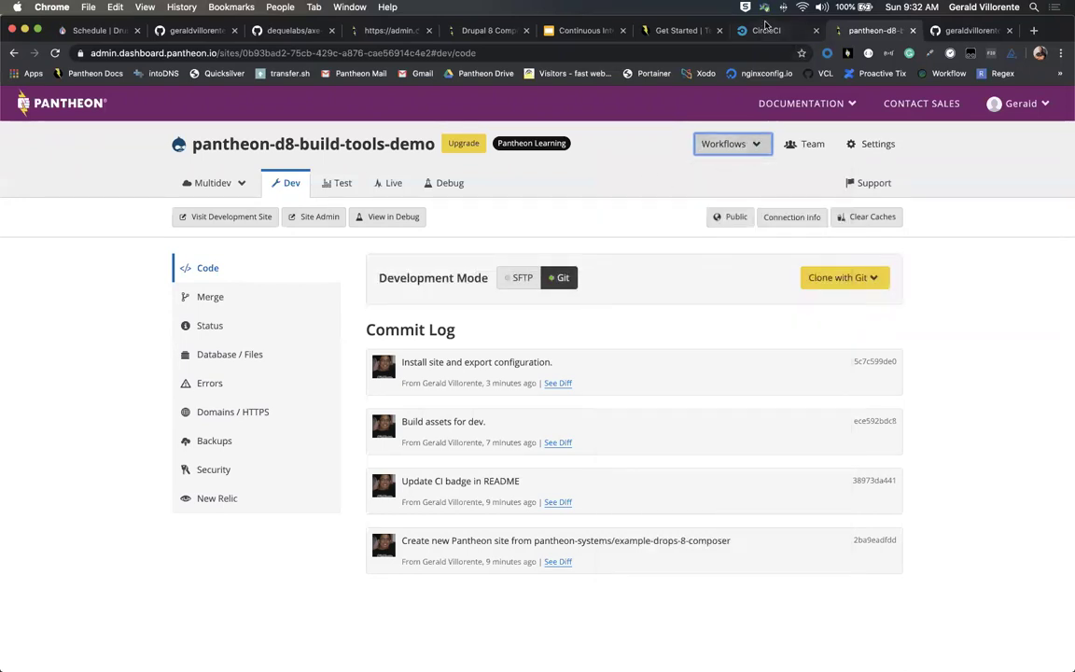
Step: Go back to the CircleCI jobs list and reopen job #4 to view its deployment log
left_click(766, 31)
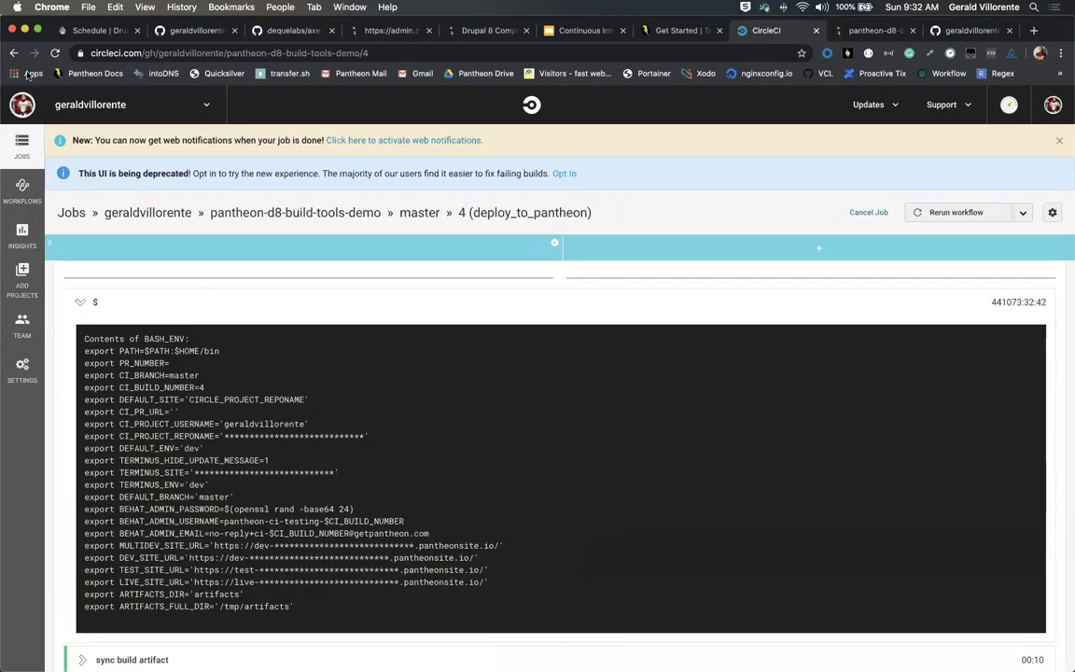
left_click(14, 54)
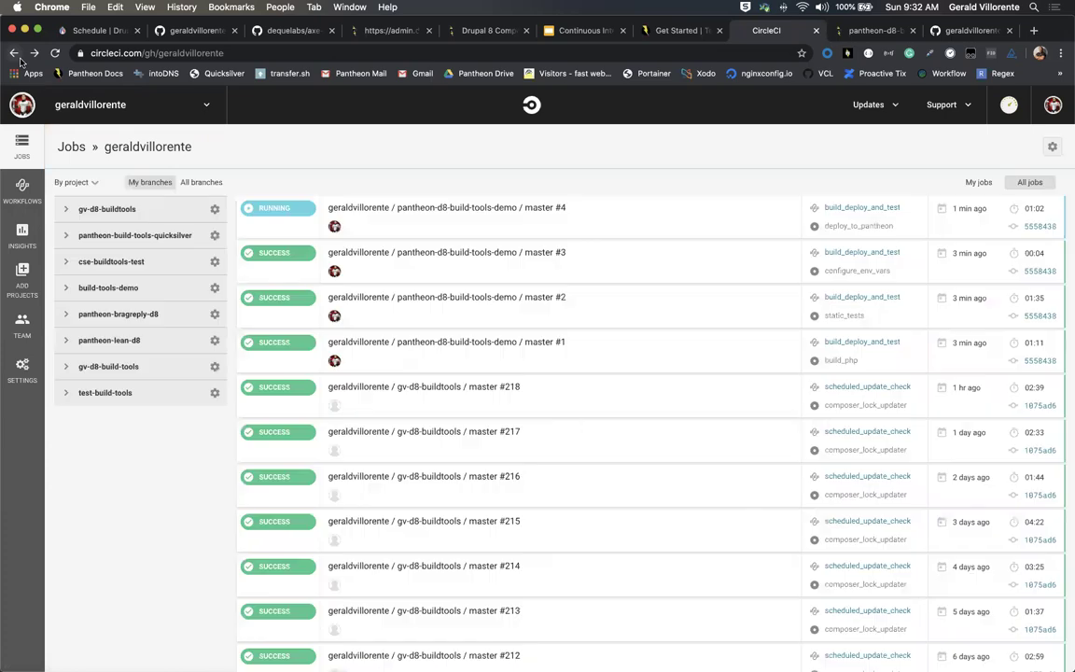
left_click(439, 209)
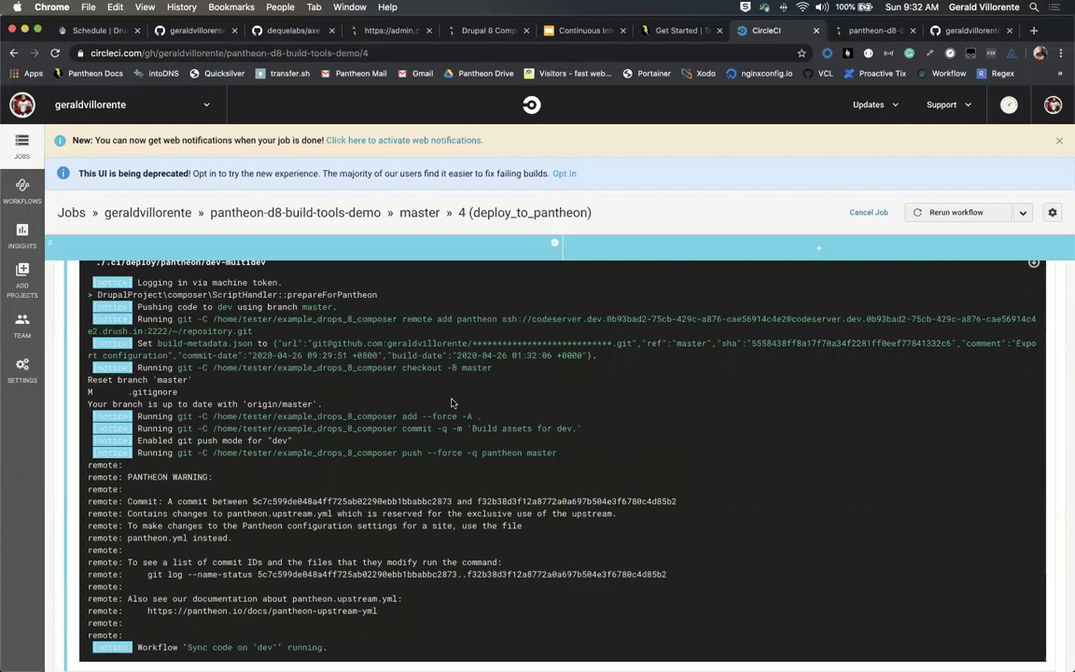
Step: Examine the Dev commit log and the workflows list of the pantheon-d8-build-tools-demo site in Pantheon during the code sync
left_click(862, 34)
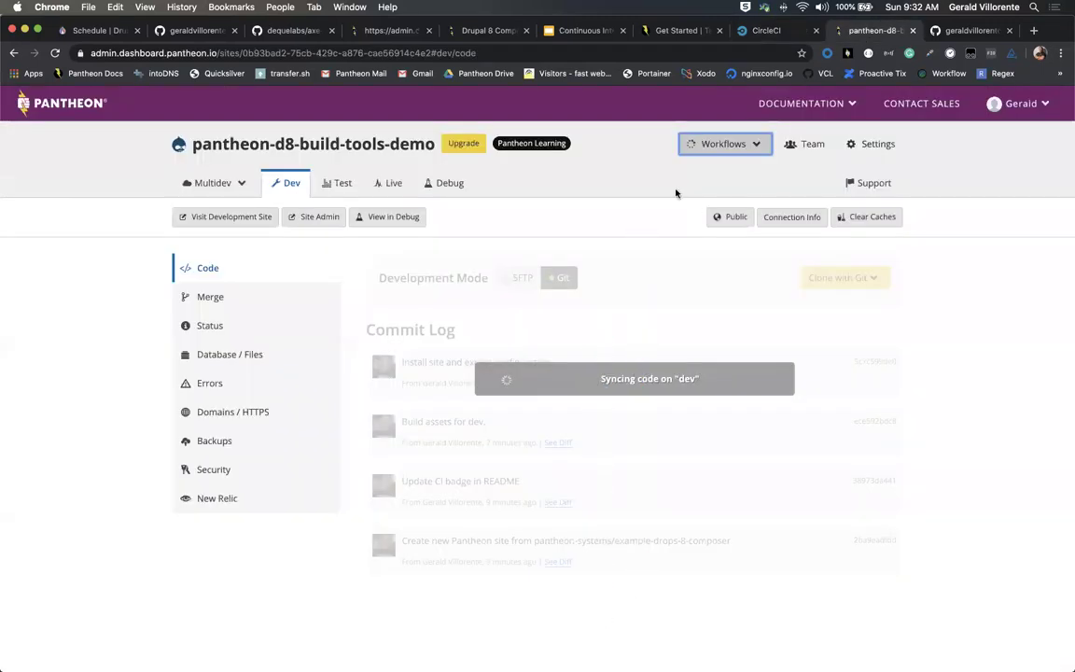
left_click(757, 145)
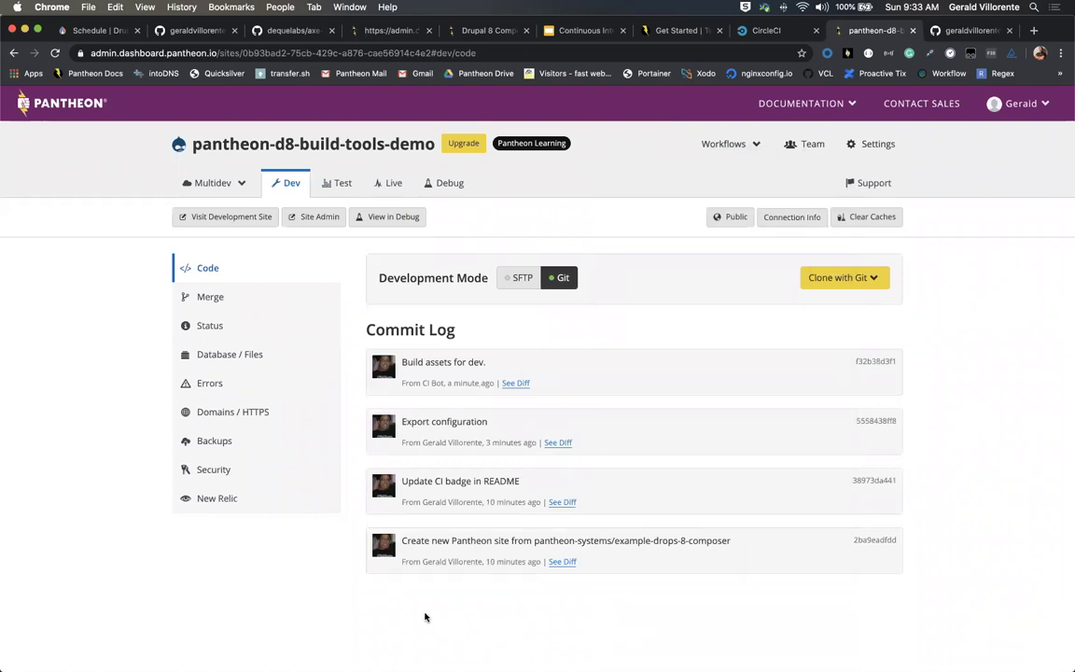
left_click(734, 152)
left_click(734, 150)
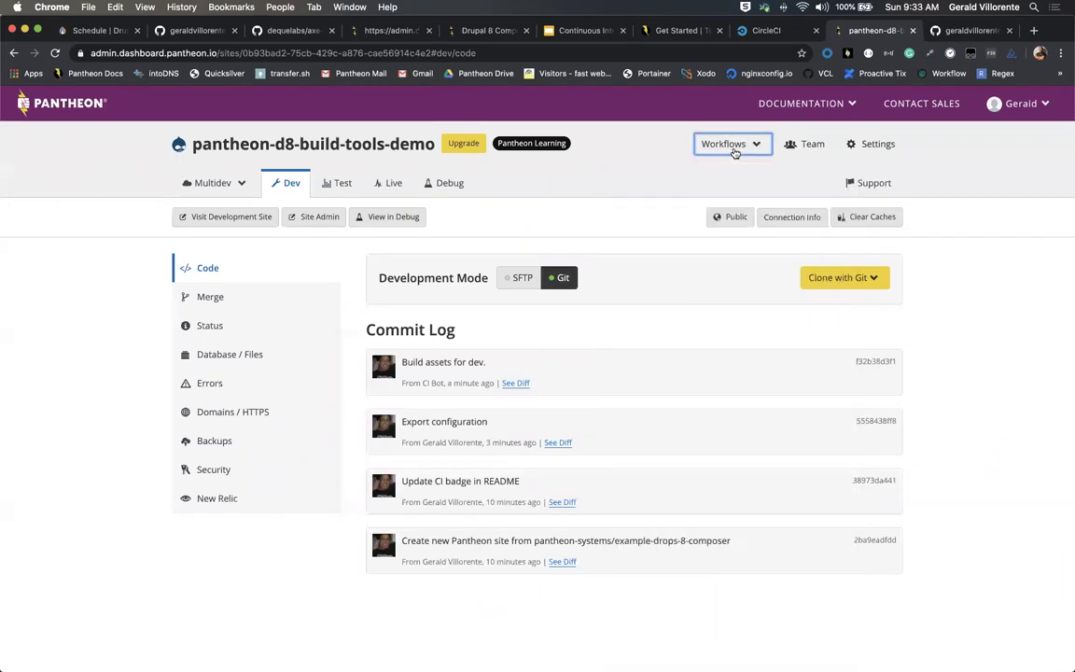
Step: Review the drush updatedb, config-import and cr commands in CircleCI's deploy_to_pantheon log, and return to the jobs list
left_click(767, 30)
scroll(399, 439, "down", 2)
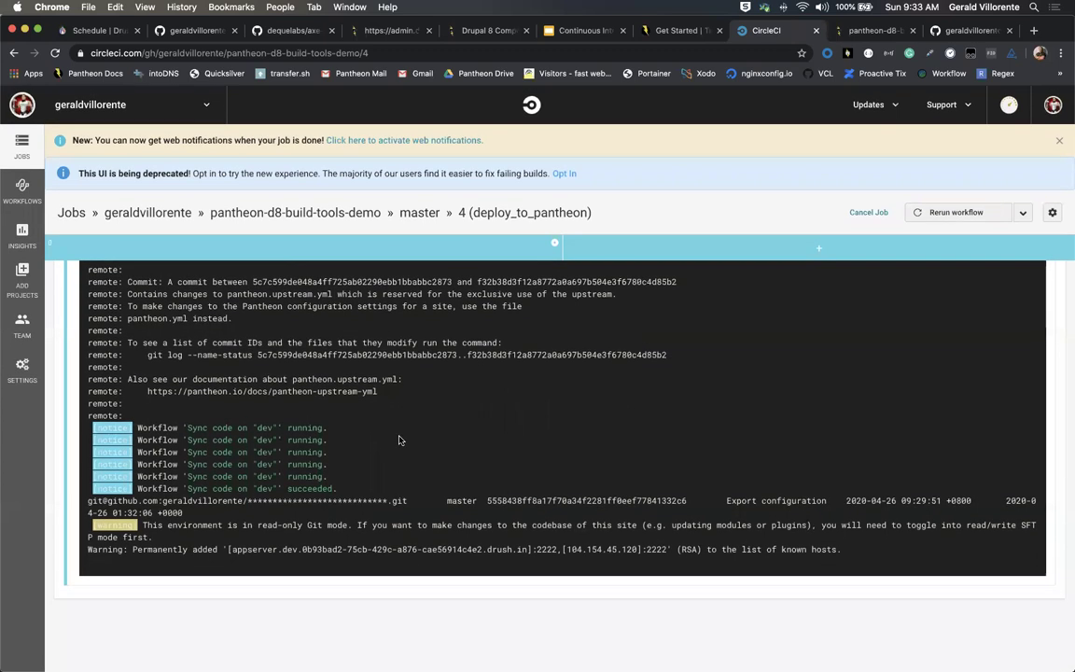
scroll(399, 440, "down", 2)
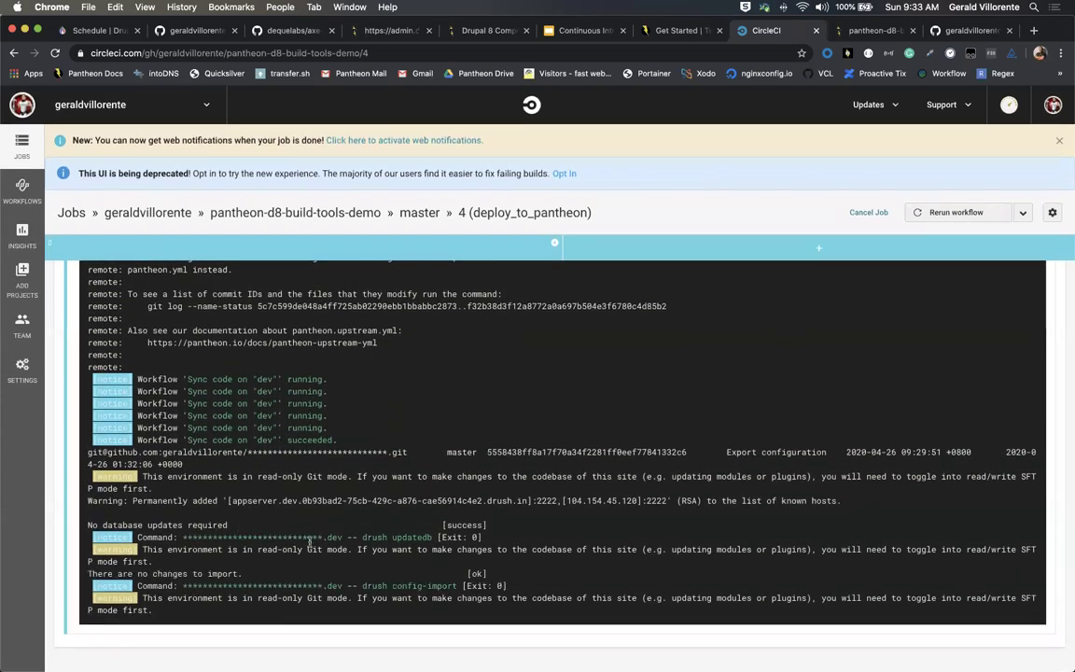
left_click_drag(429, 538, 383, 539)
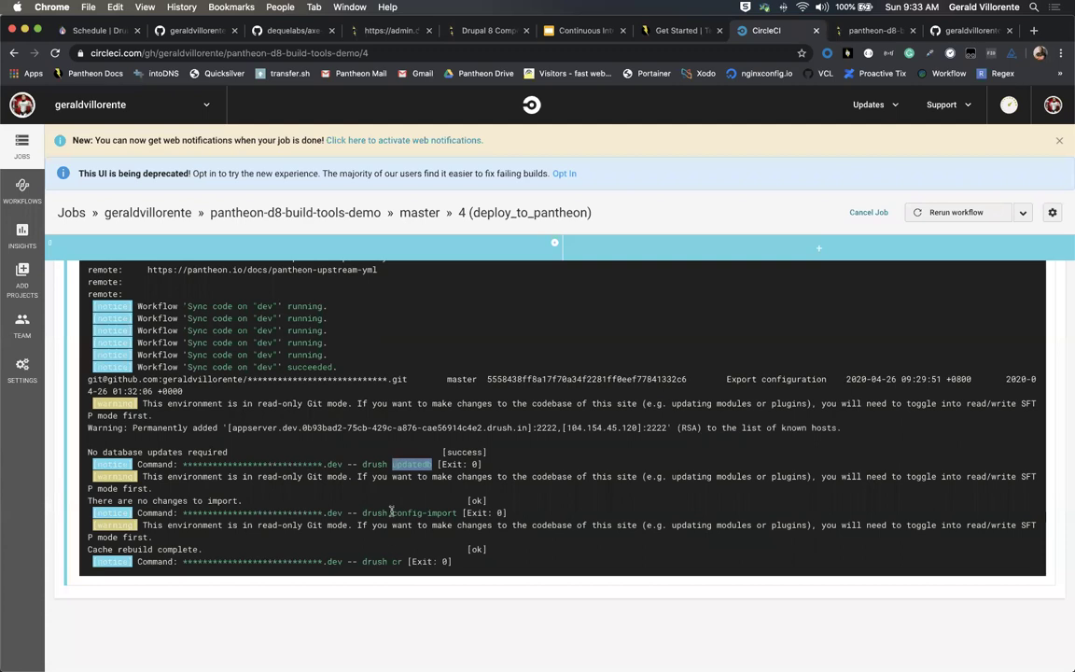
left_click_drag(390, 512, 357, 572)
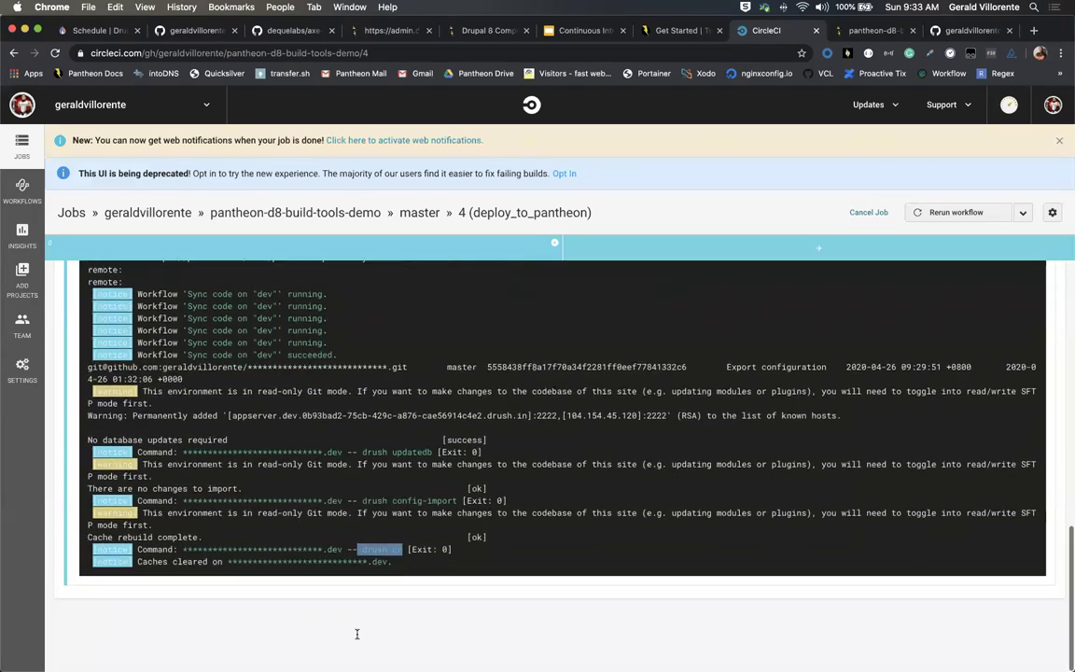
left_click(367, 485)
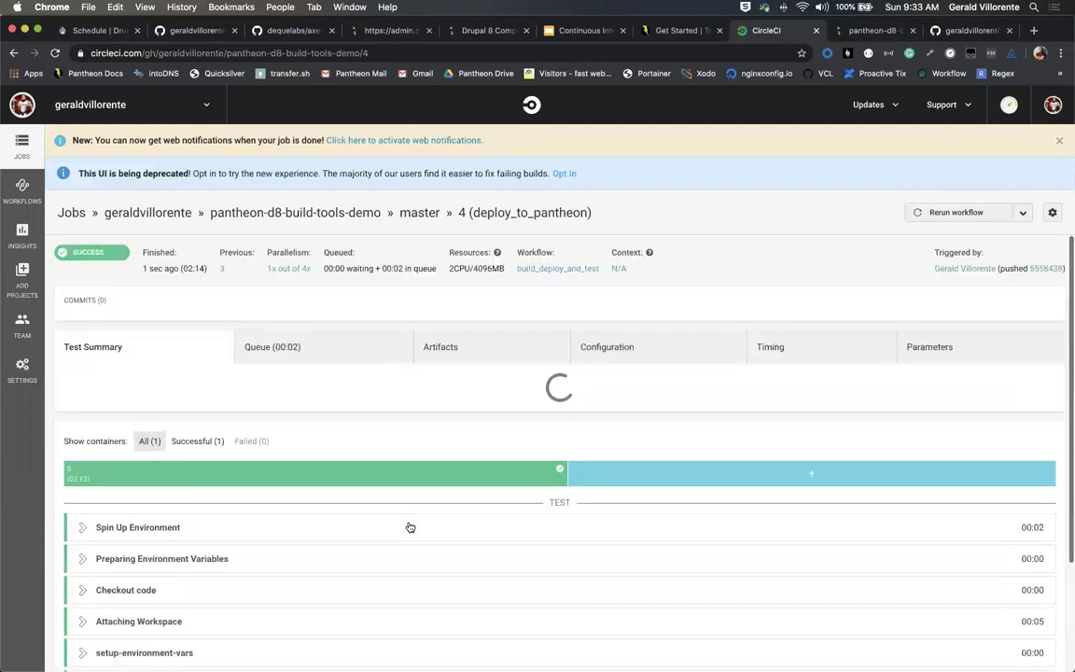
left_click(13, 53)
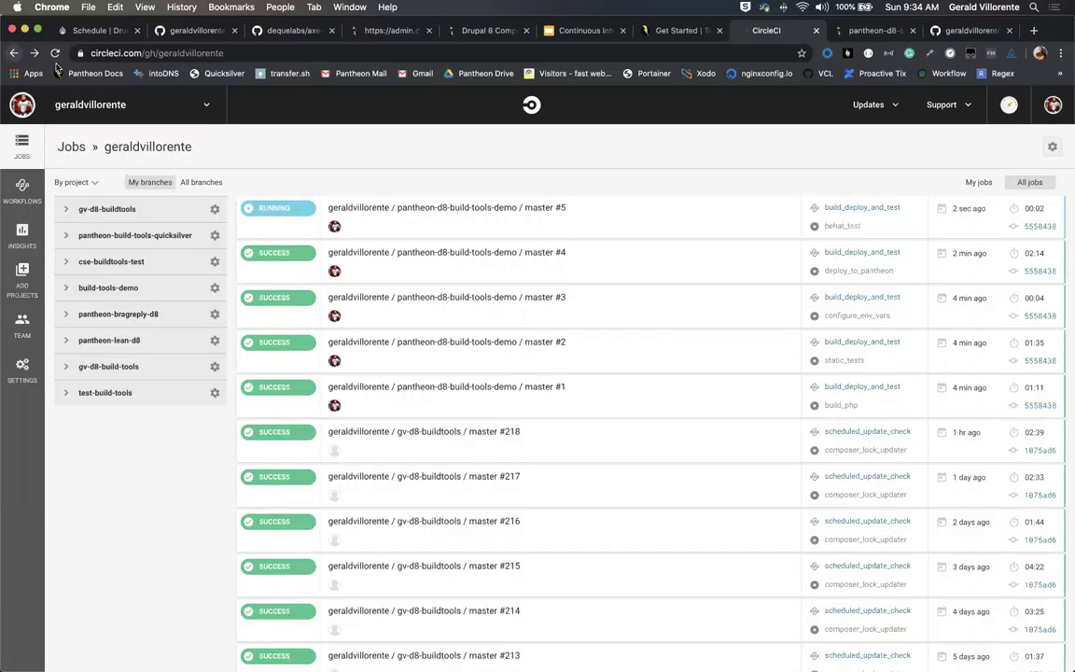
Step: Open job #5 (behat_test) of pantheon-d8-build-tools-demo and read its "prepare for Behat testing" log
left_click(462, 209)
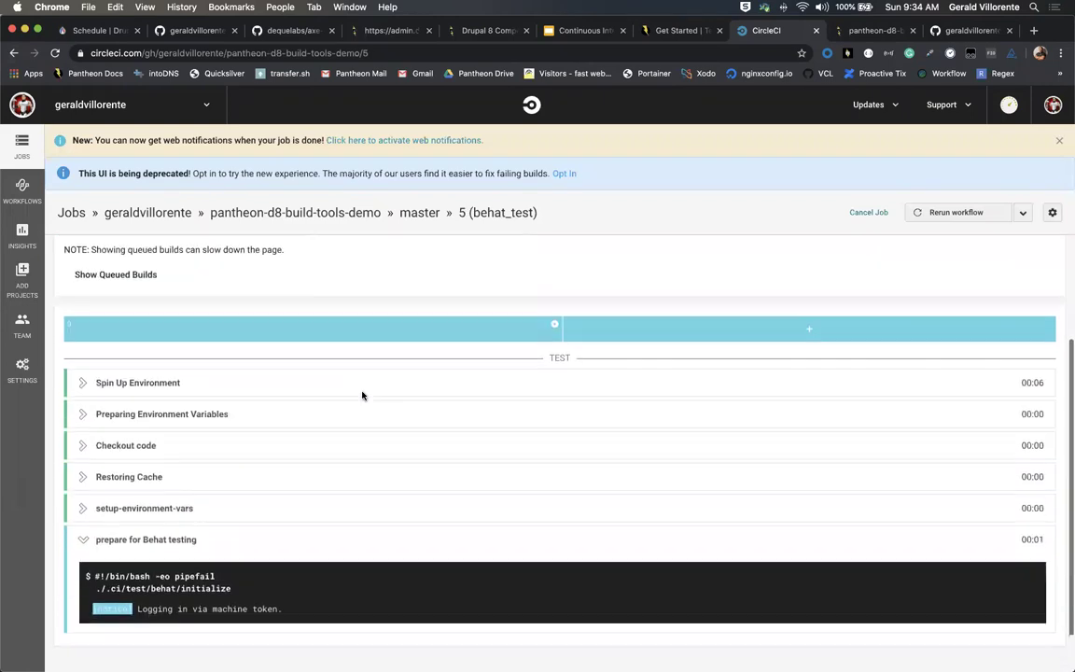
scroll(364, 396, "down", 3)
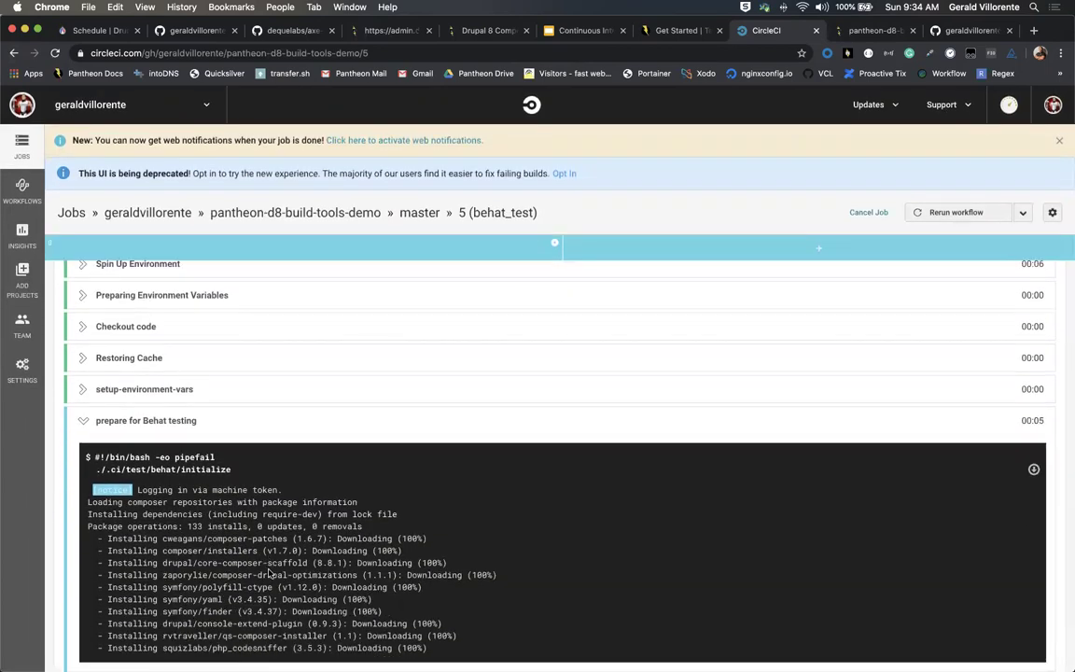
scroll(270, 573, "down", 5)
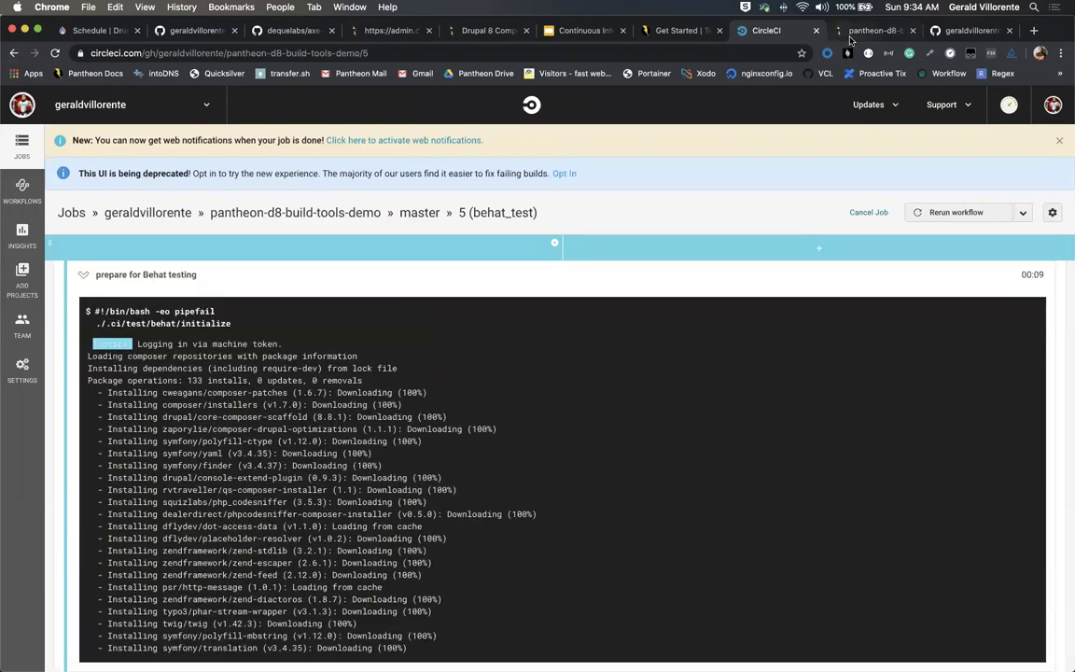
Step: Check the Dev commit log and completed workflows on the Pantheon dashboard, and return to the CircleCI job
left_click(851, 33)
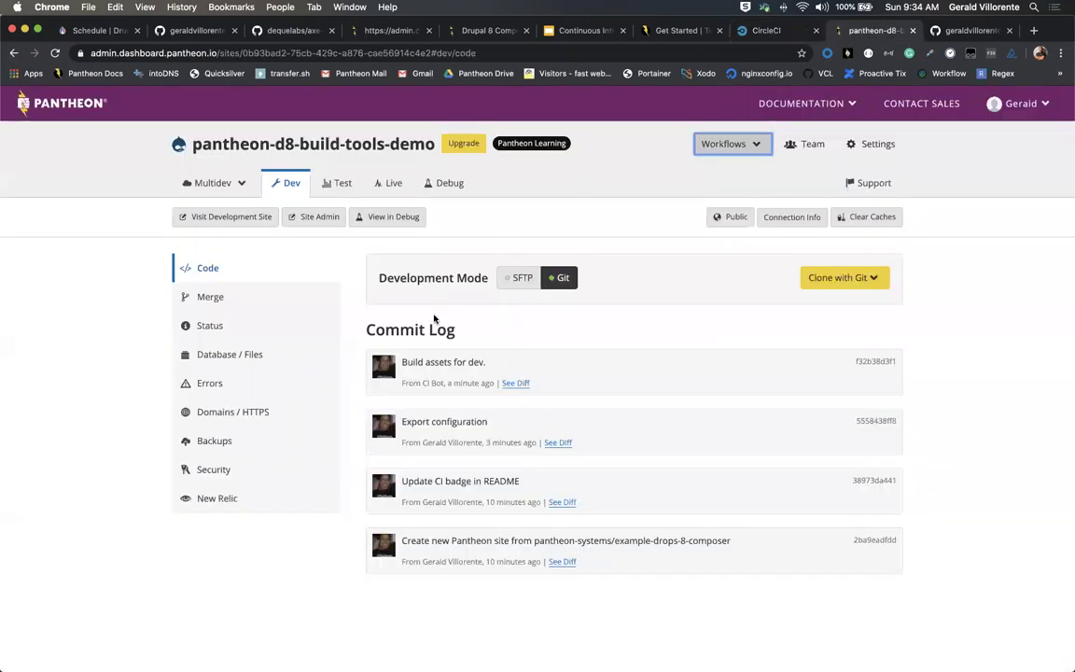
left_click(723, 143)
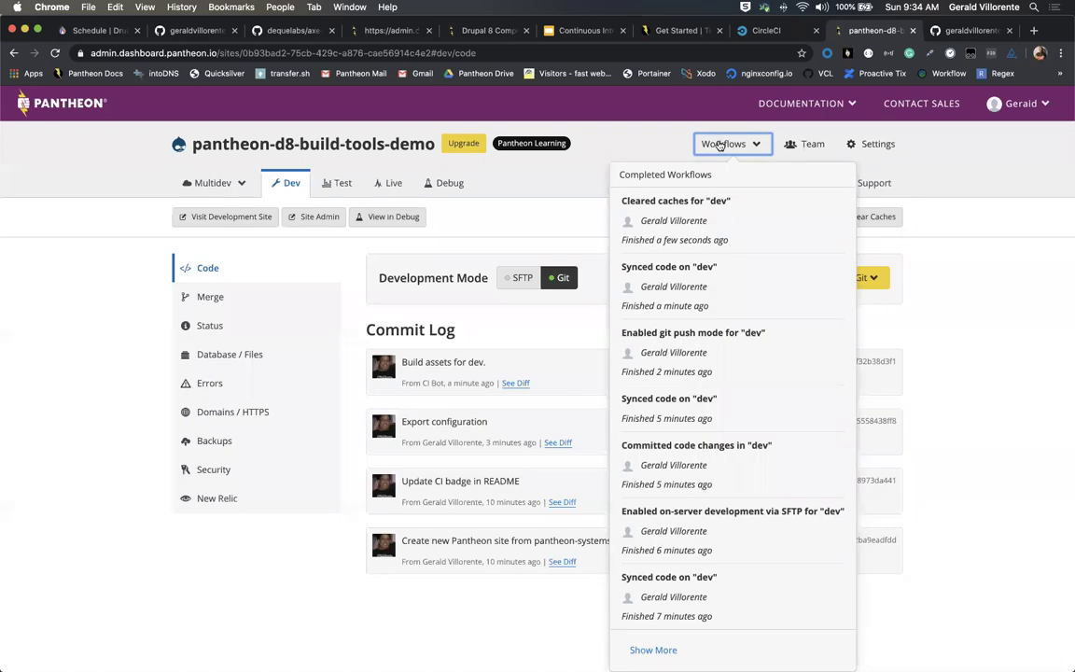
left_click(765, 31)
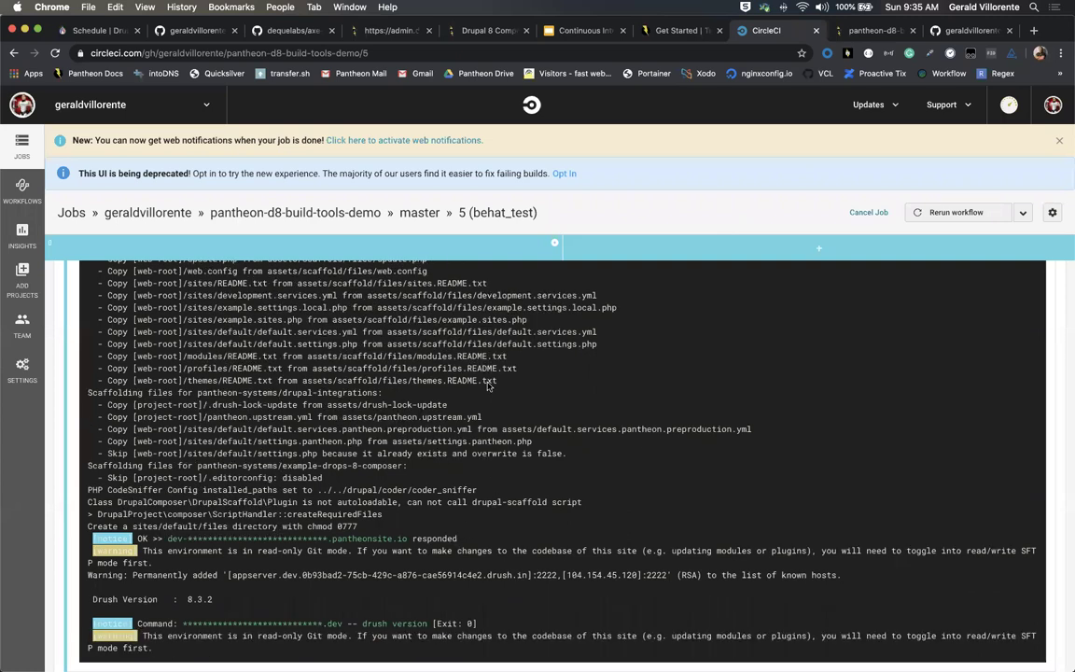
Step: Go back to the jobs list, view job #4 (deploy_to_pantheon), and return to the list
left_click(12, 53)
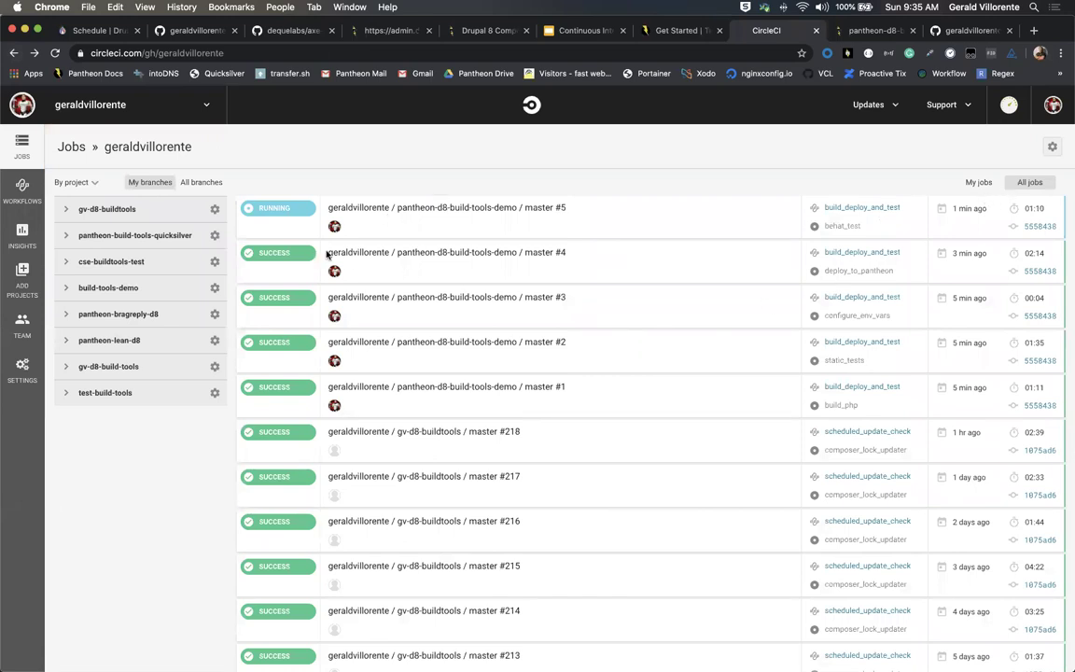
left_click(379, 252)
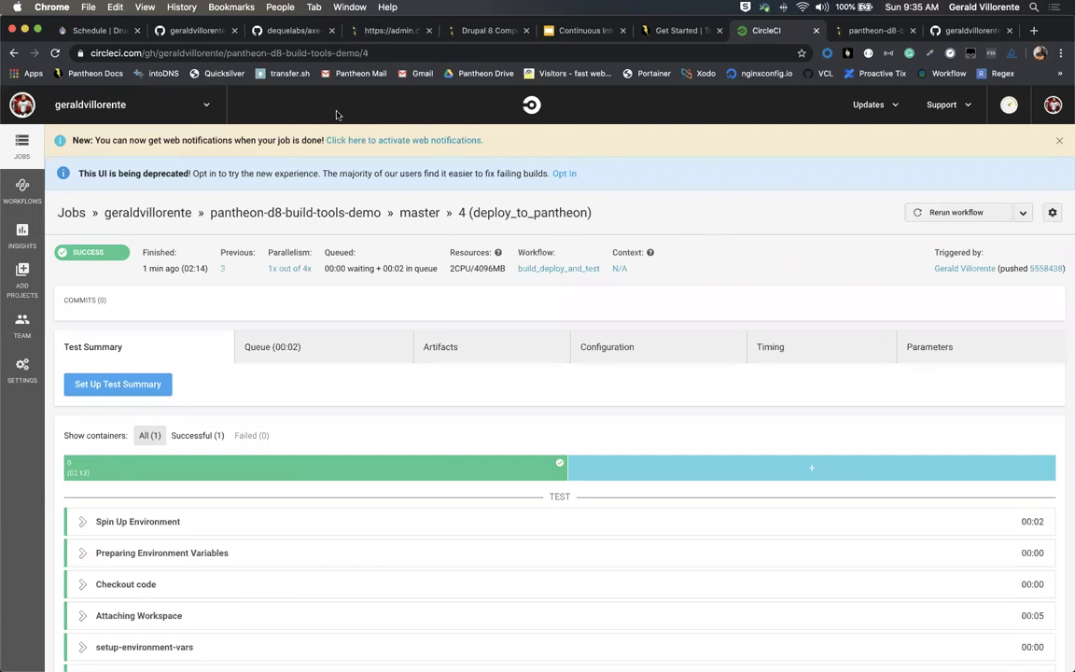
left_click(14, 53)
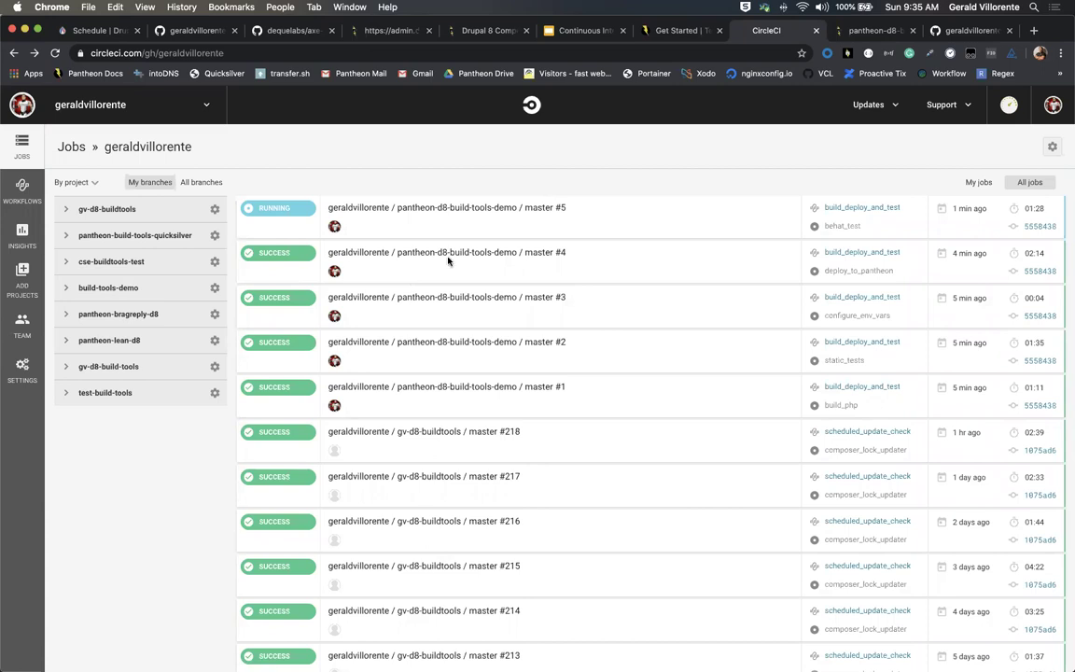
Step: Reopen job #5 (behat_test) and follow its log down to the Behat run output, highlighting the Content feature section
left_click(470, 207)
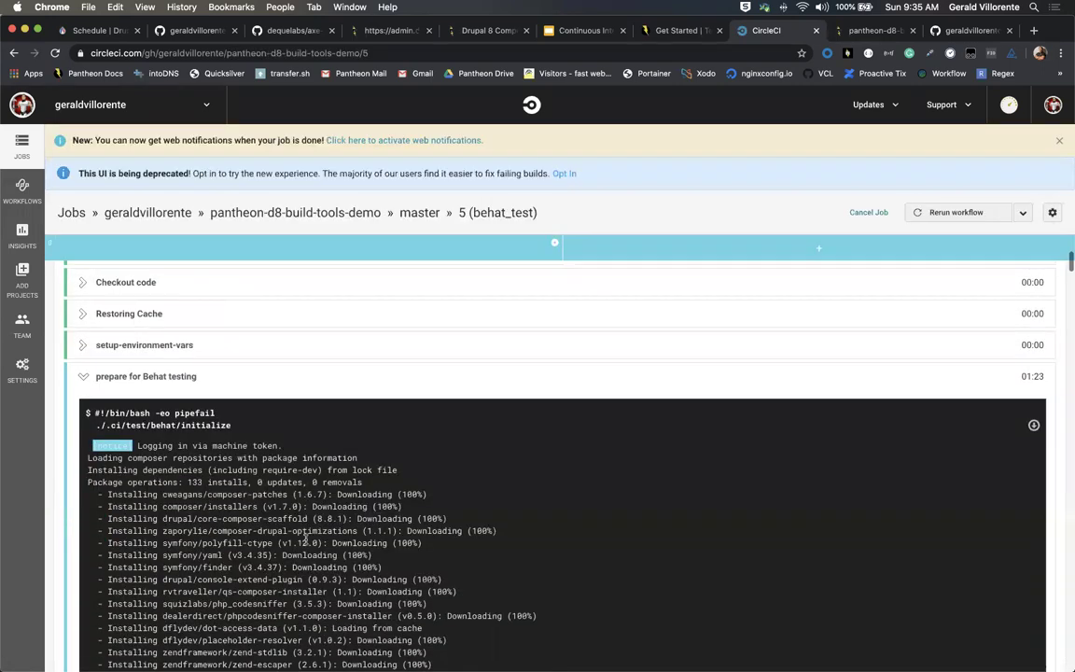
scroll(306, 539, "down", 10)
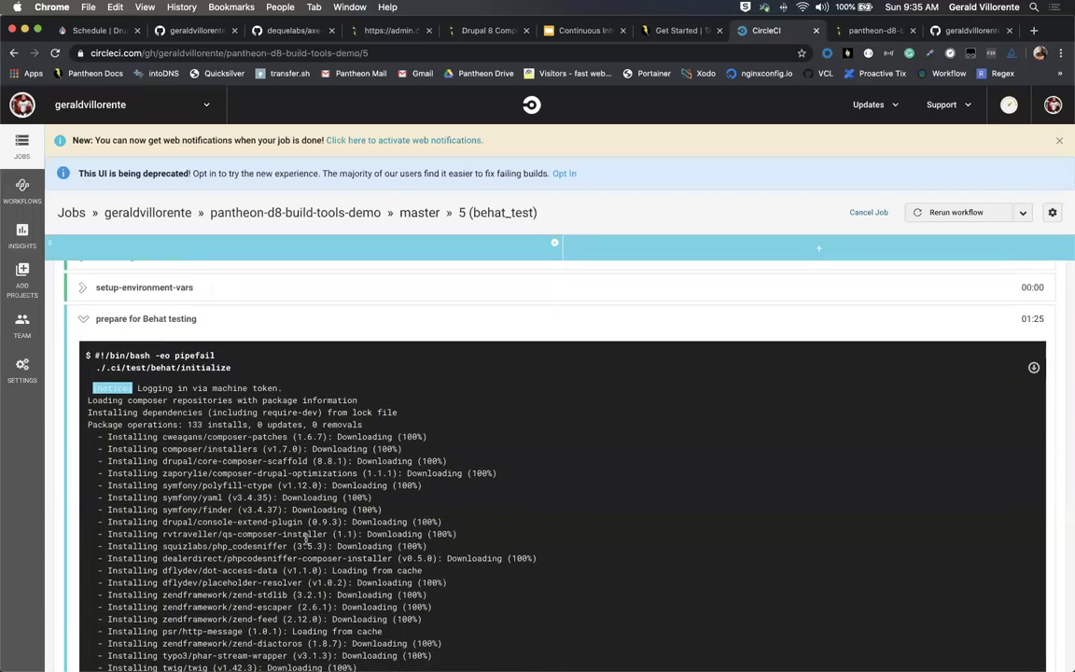
scroll(306, 539, "down", 15)
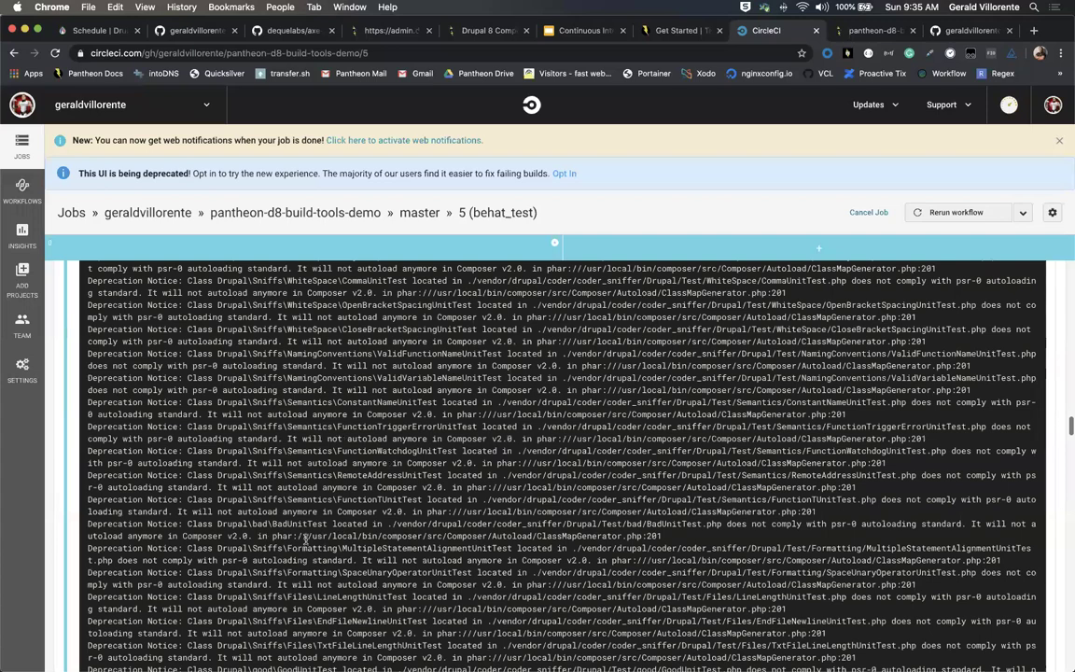
scroll(306, 539, "down", 20)
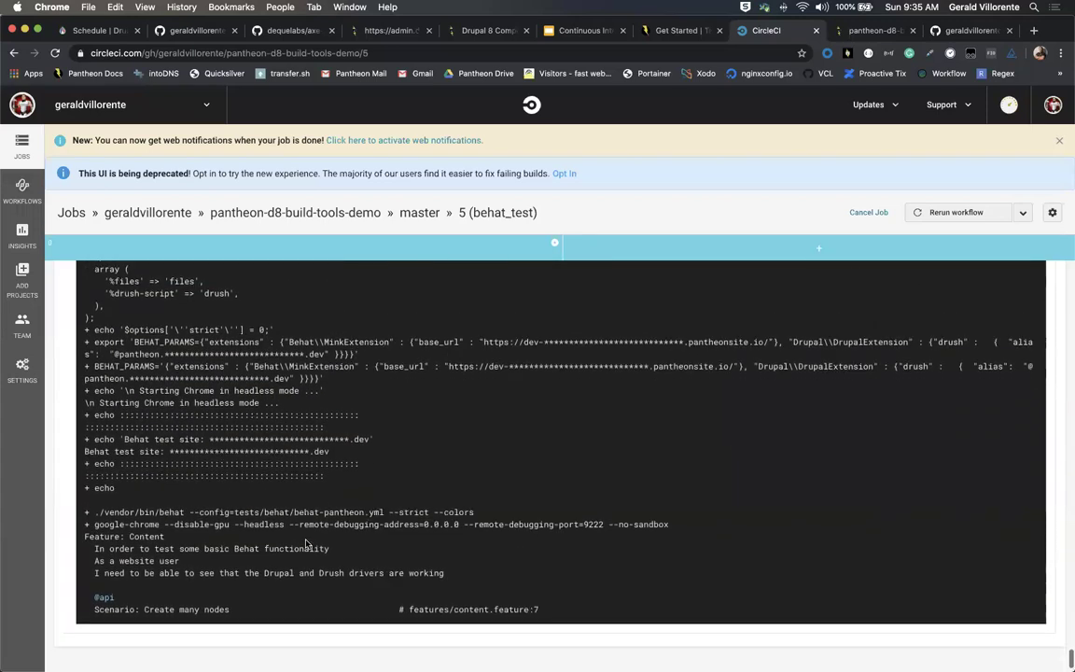
left_click_drag(559, 567, 80, 402)
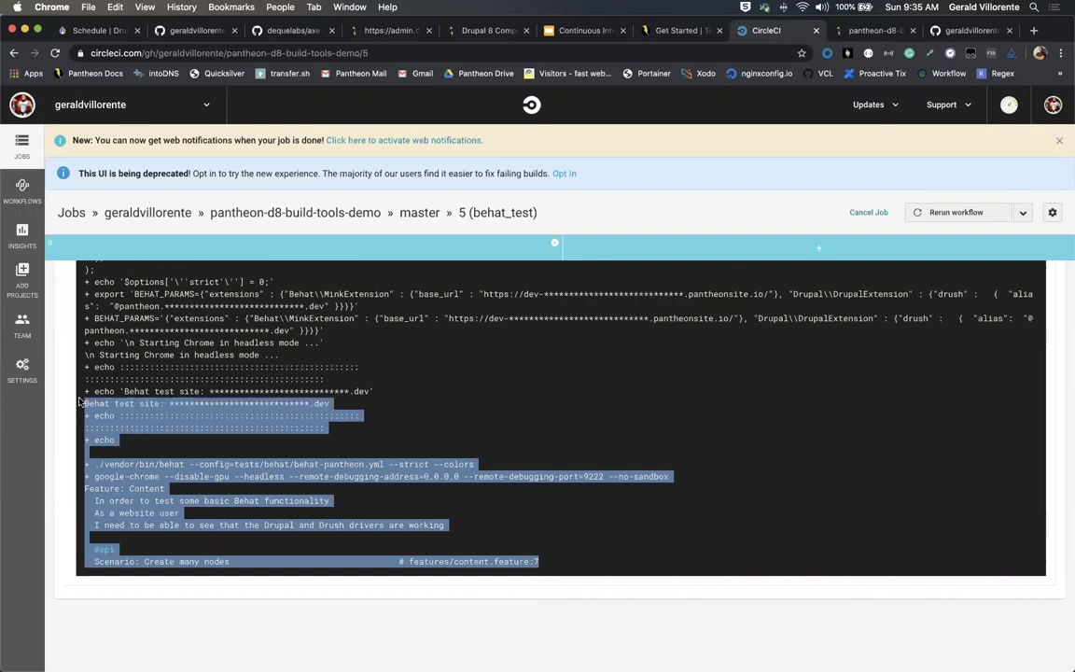
left_click(183, 433)
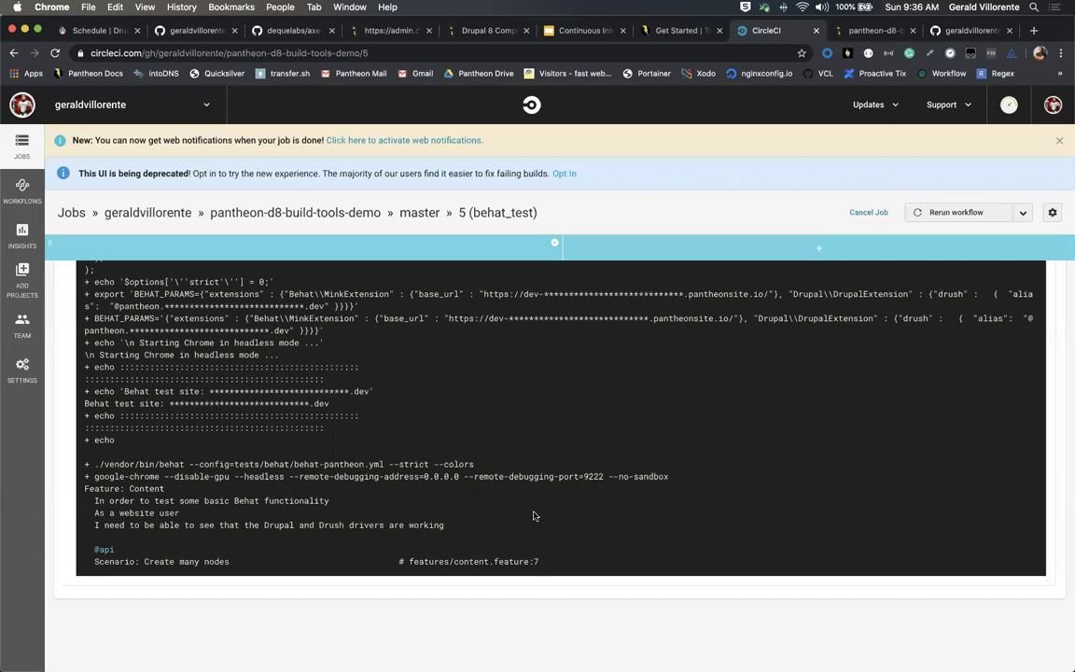
Step: Examine the Drush alias setup in the behat_test log, highlighting the alias array before returning to the scenario output
scroll(492, 430, "up", 8)
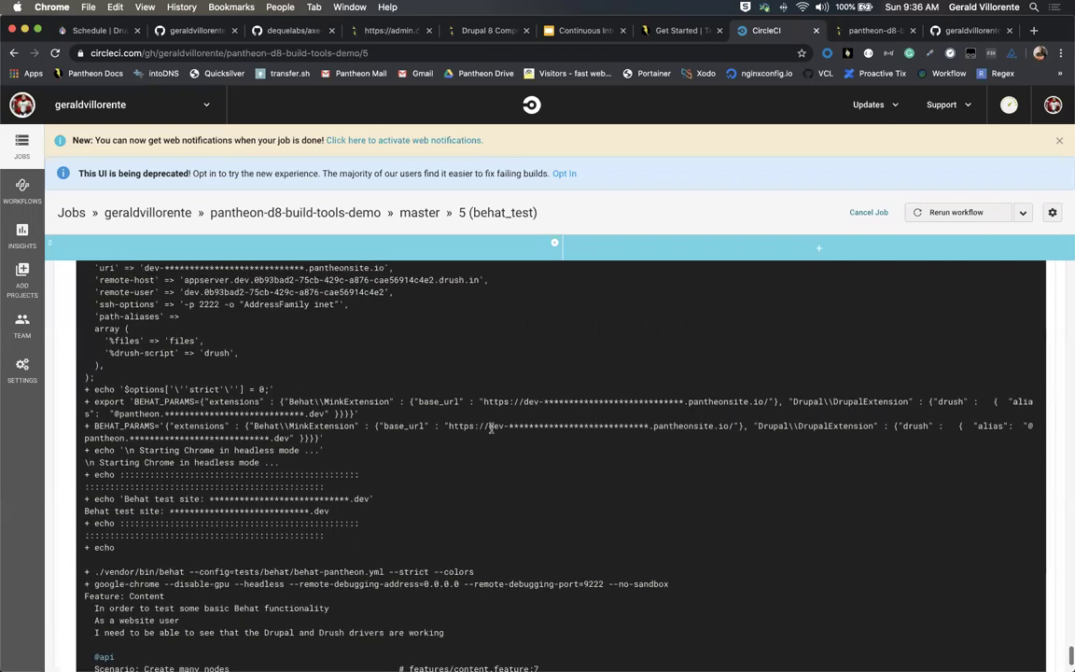
scroll(491, 430, "down", 1)
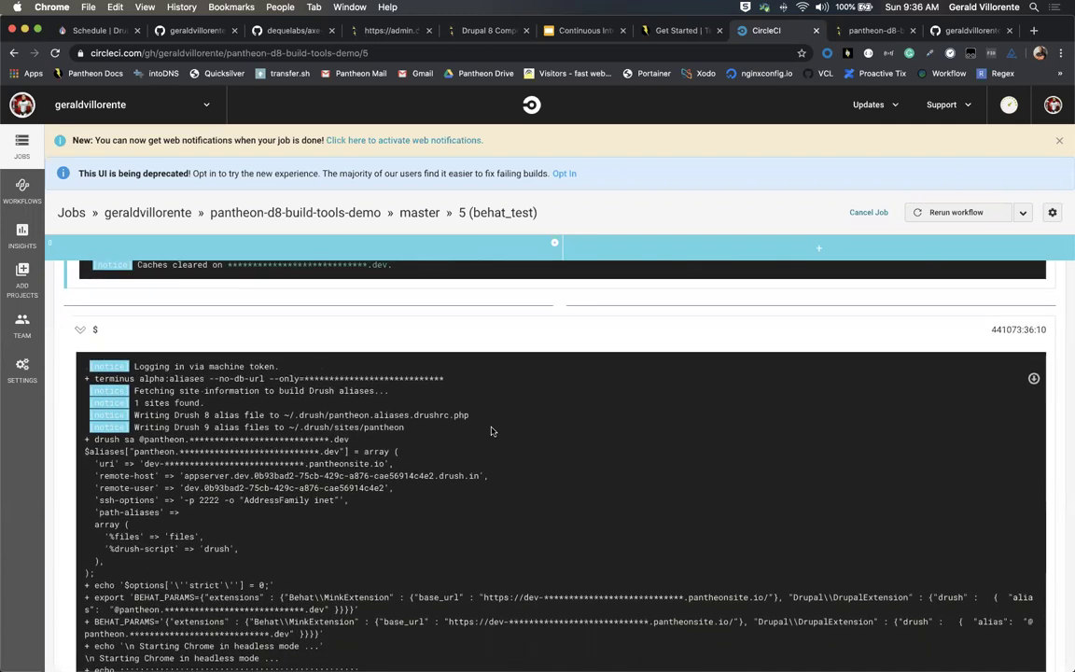
left_click_drag(95, 571, 93, 386)
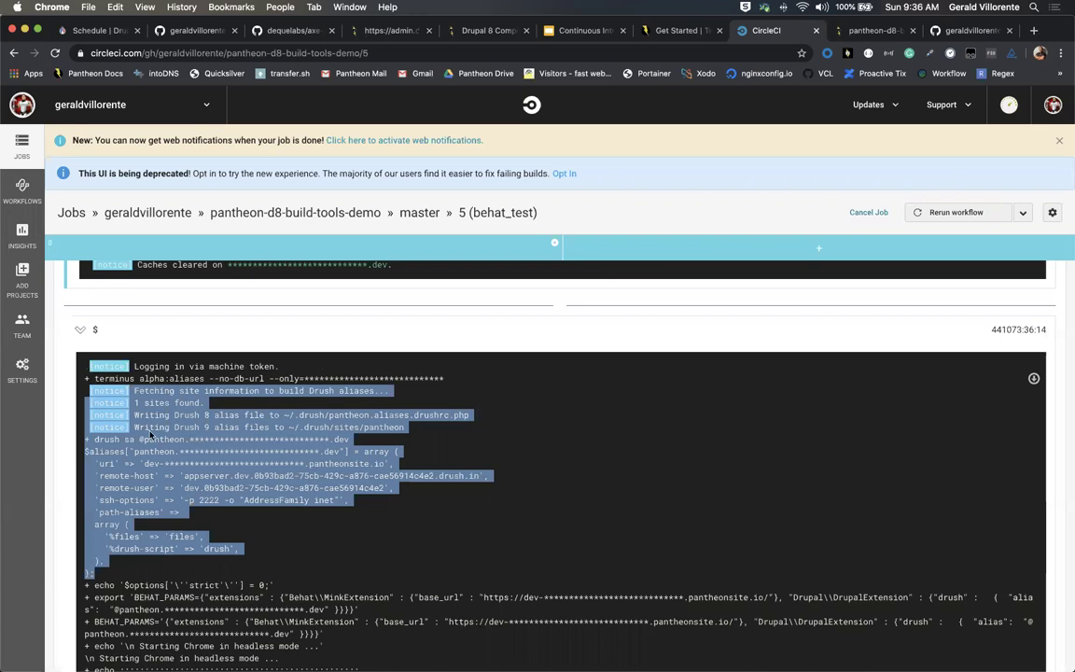
left_click(149, 435)
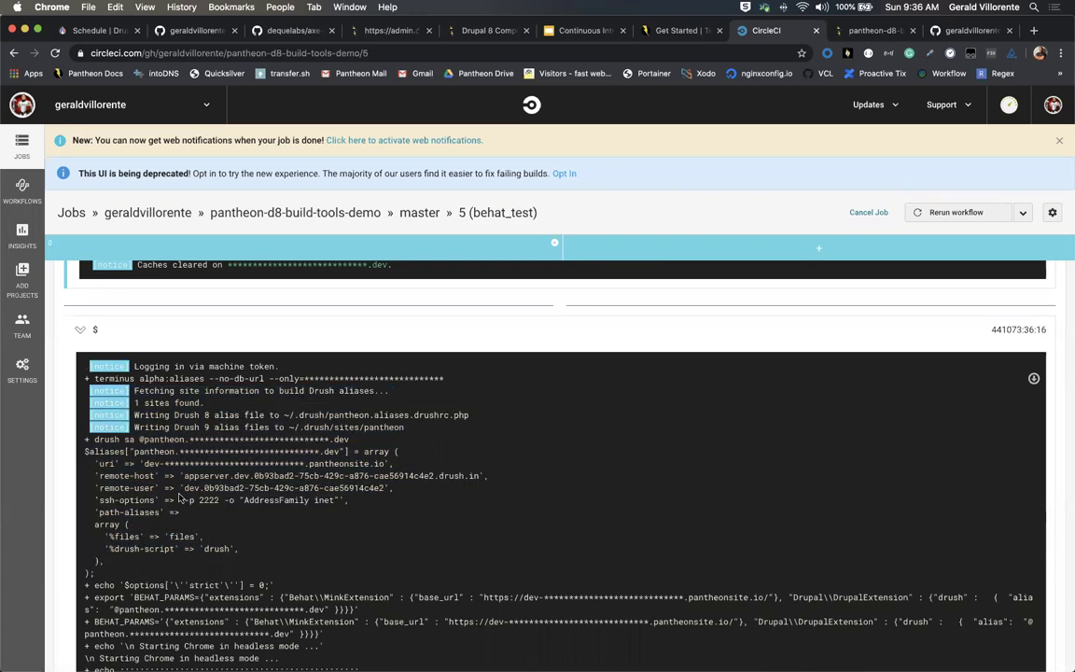
left_click_drag(239, 550, 97, 426)
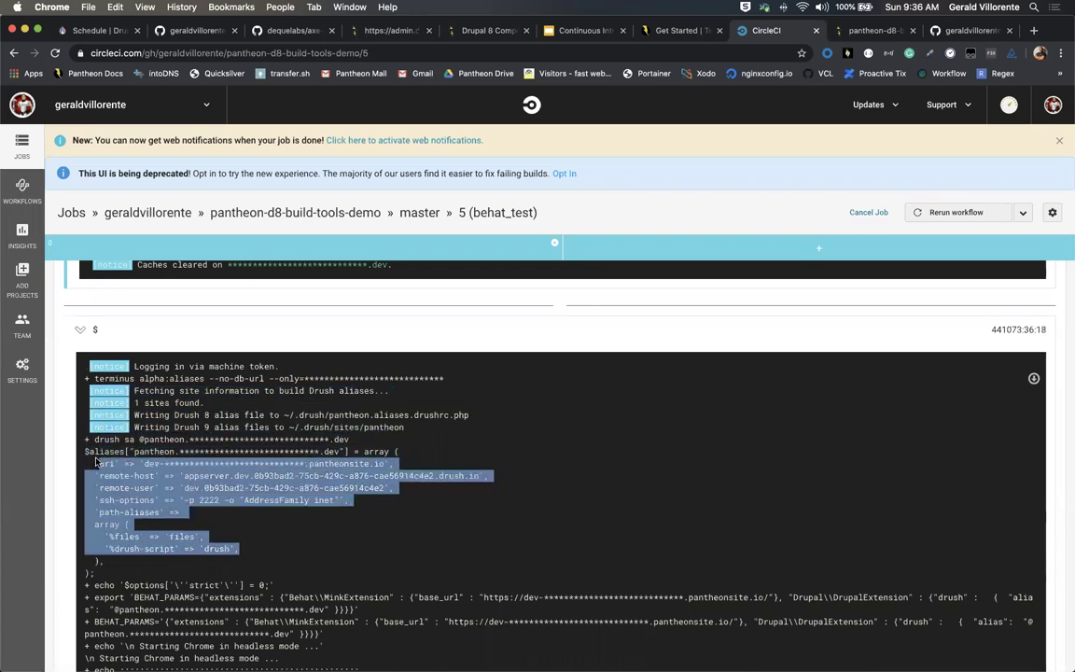
left_click(145, 451)
scroll(161, 501, "down", 5)
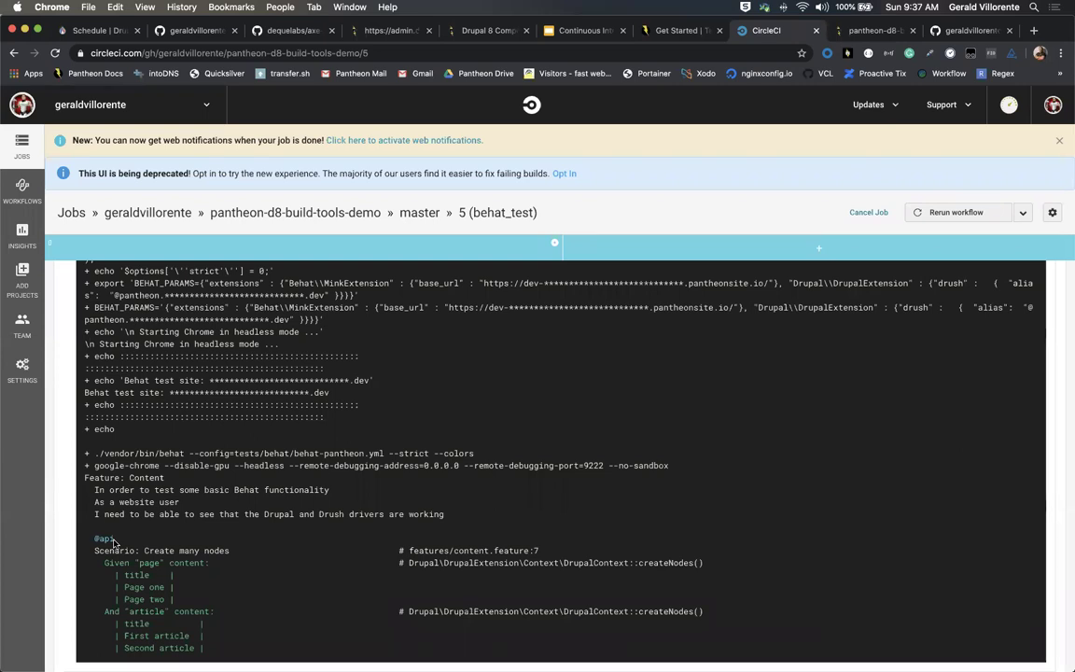
Step: Find the ClusterRunner website in a new browser tab and look over its home page
key("super+t")
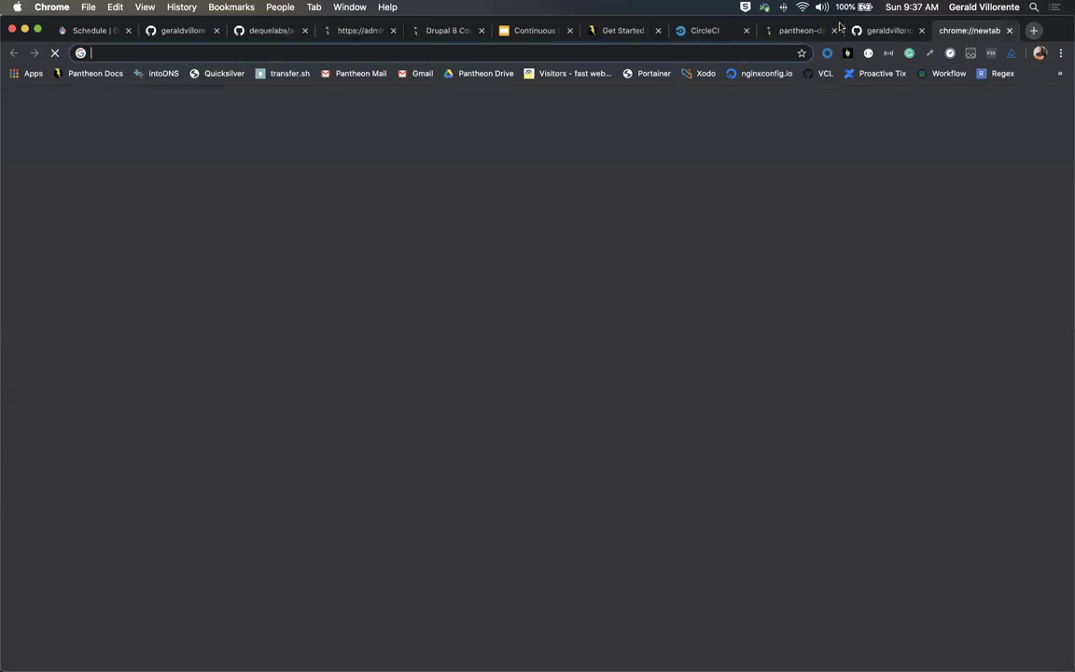
type("cluste")
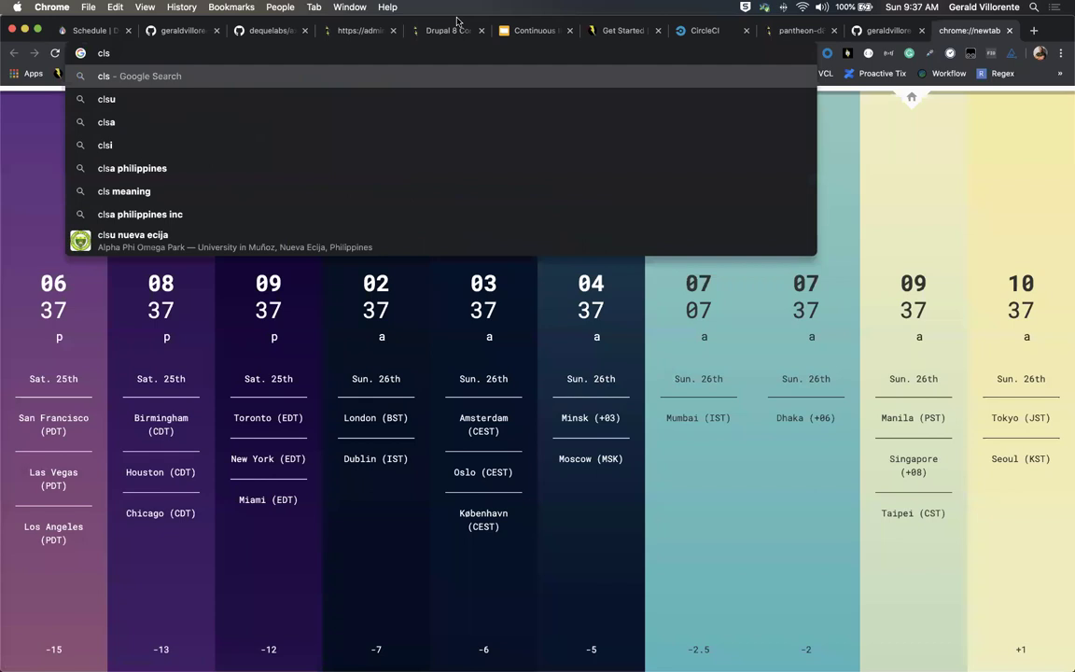
type("r")
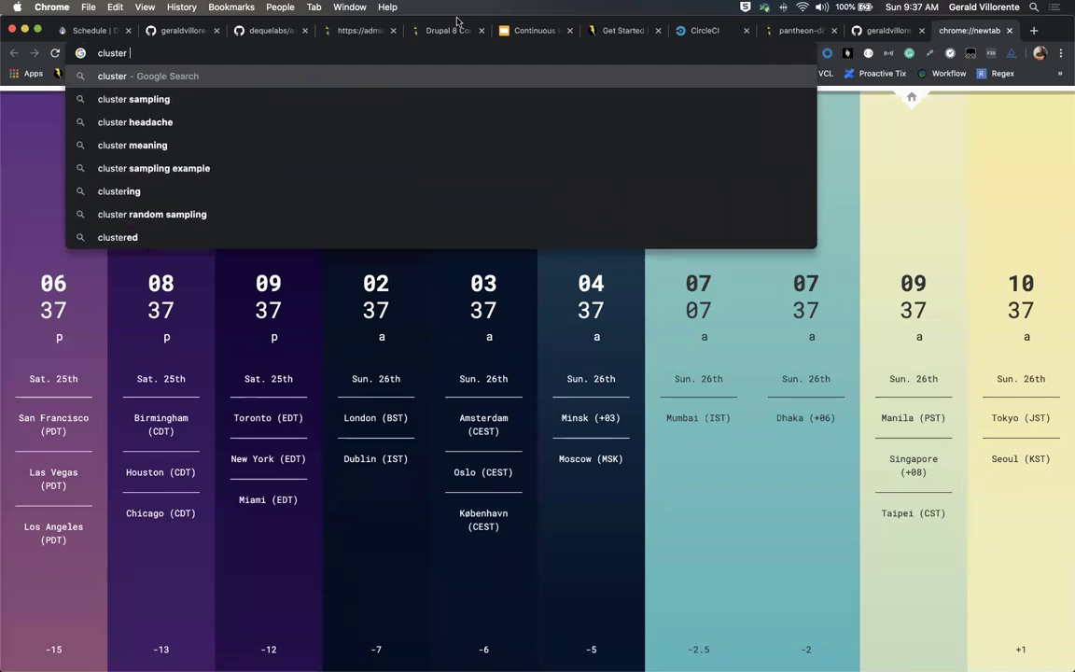
key("BackSpace")
type("runner")
key("Return")
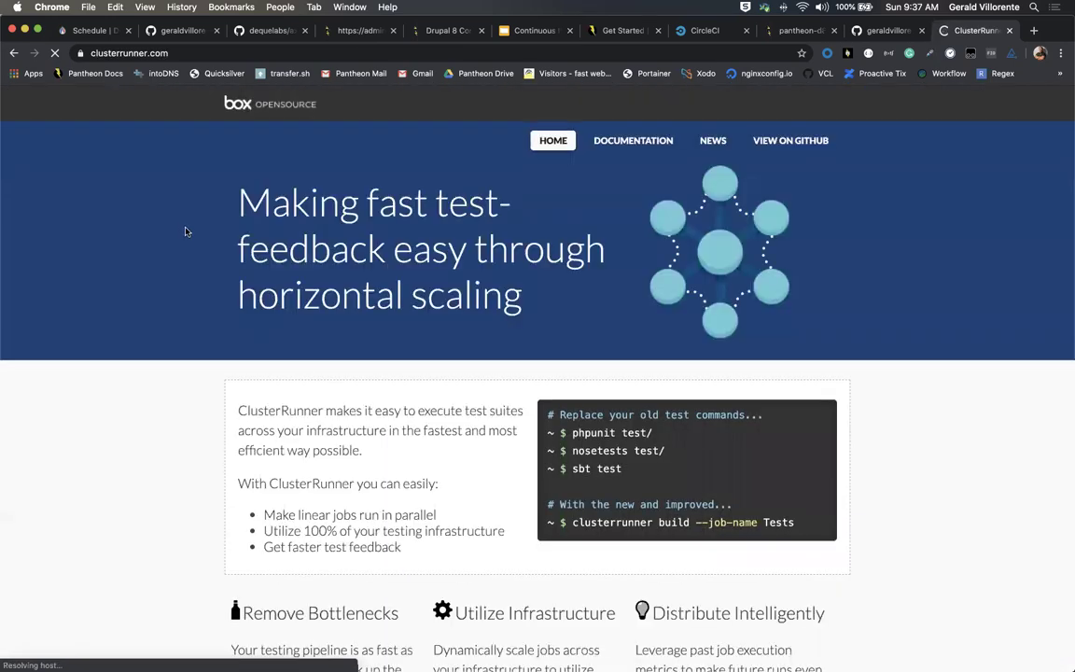
scroll(429, 327, "down", 3)
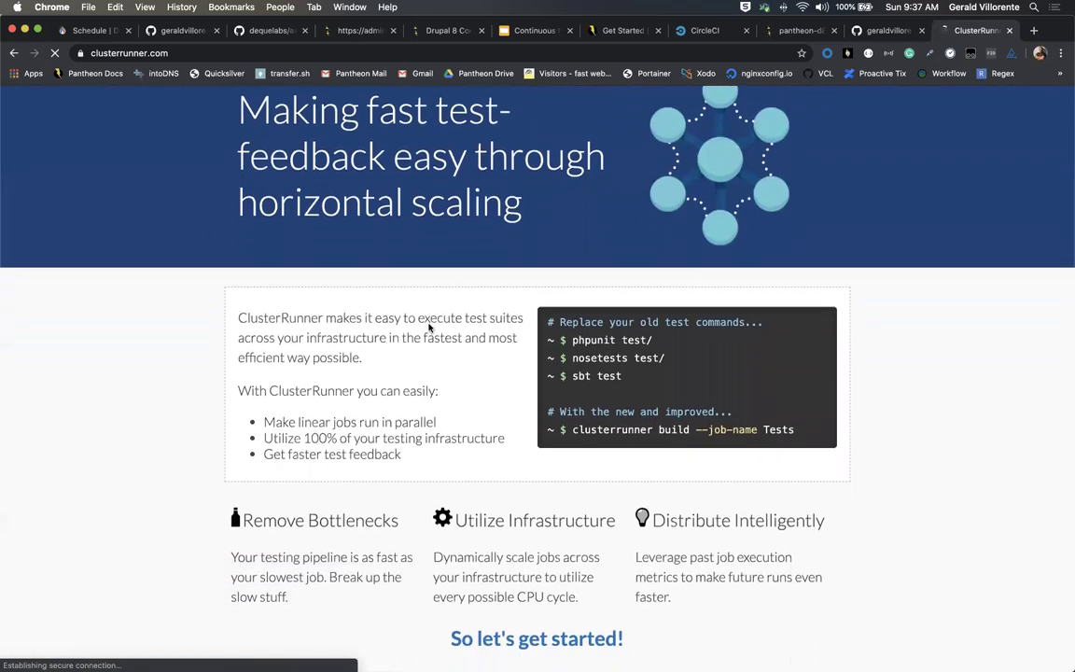
scroll(429, 327, "up", 3)
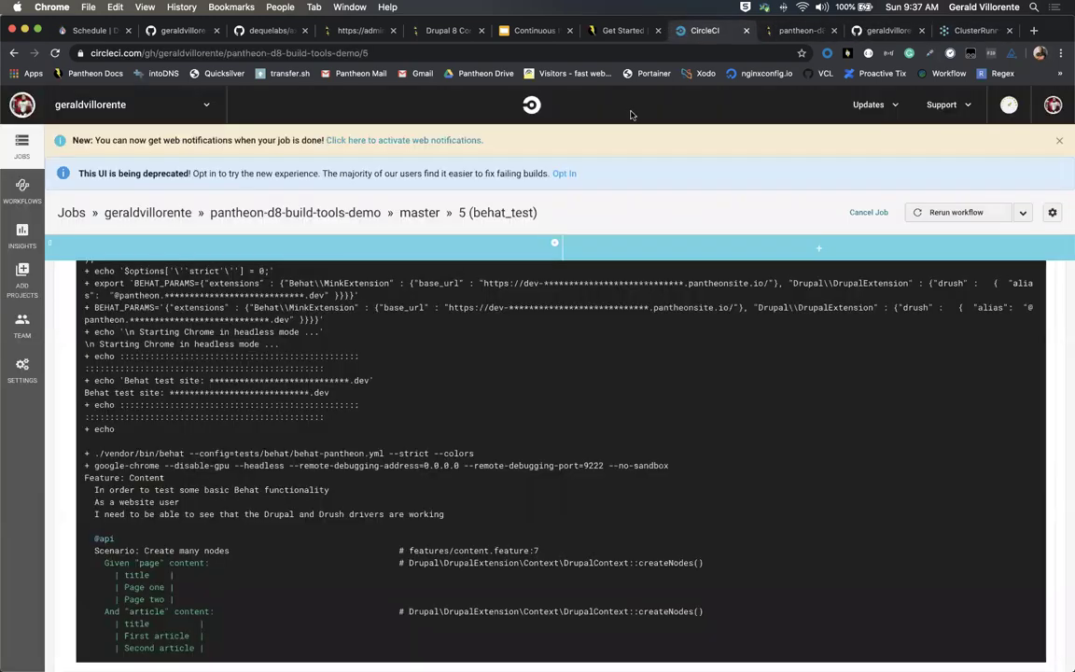
scroll(116, 479, "down", 2)
left_click_drag(107, 424, 88, 526)
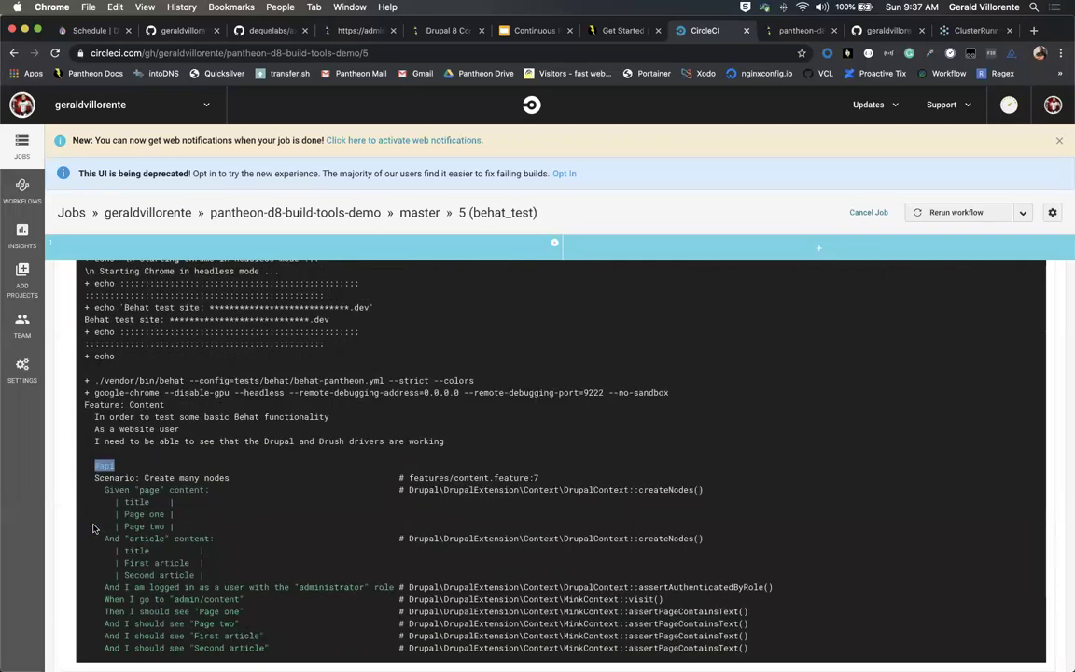
left_click(111, 465)
left_click_drag(113, 465, 92, 464)
left_click(94, 465)
left_click_drag(116, 466, 96, 468)
scroll(96, 468, "down", 1)
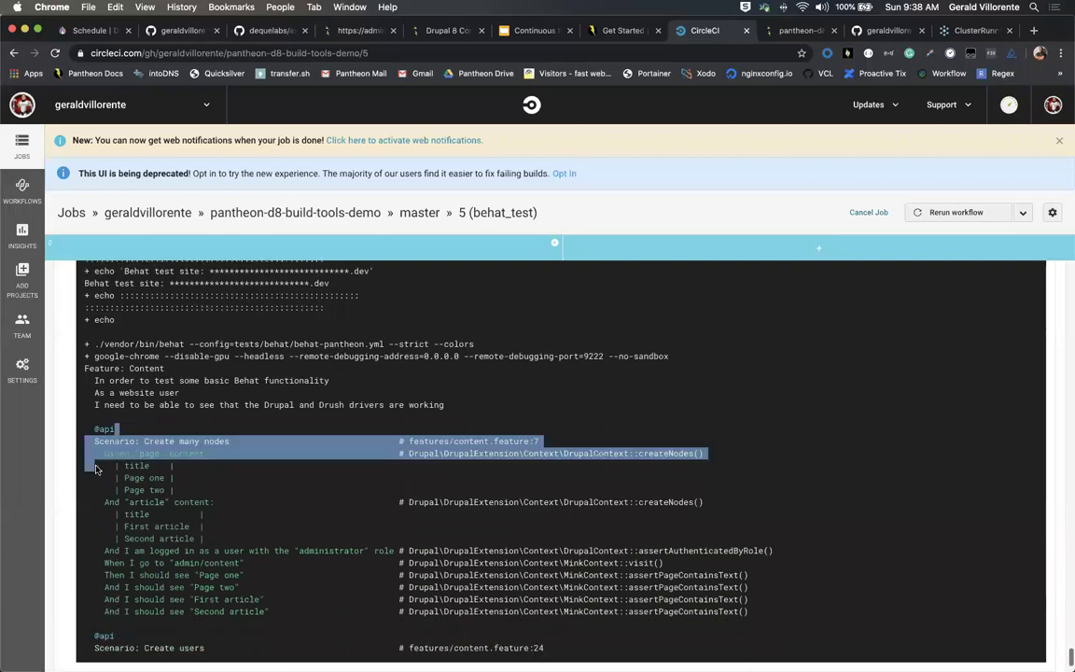
scroll(138, 527, "down", 1)
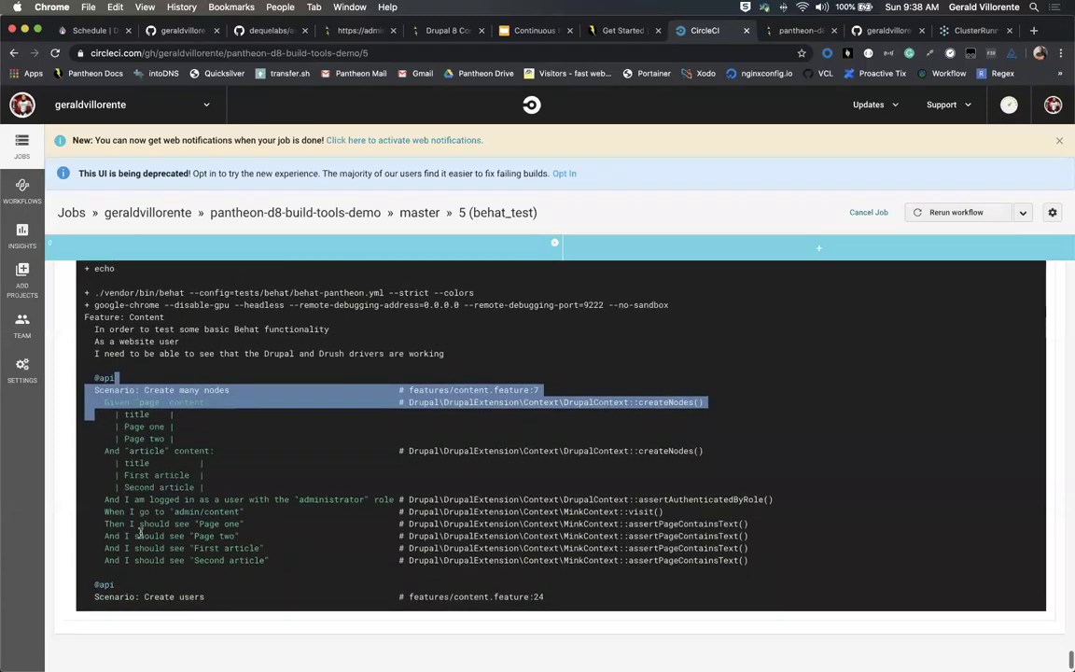
left_click(113, 377)
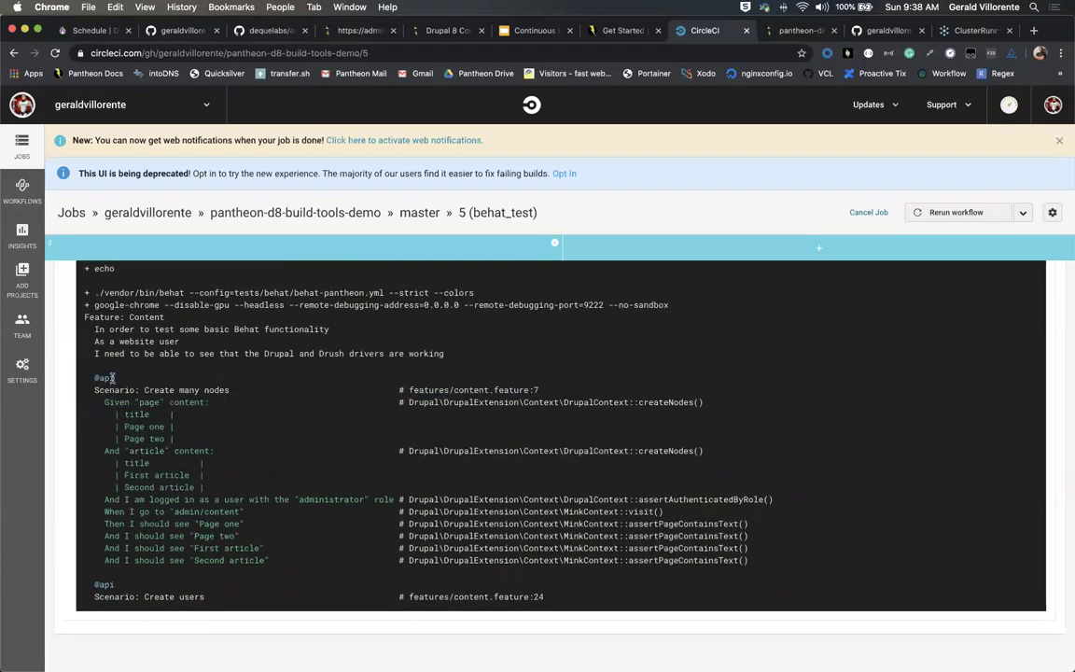
left_click_drag(113, 377, 95, 377)
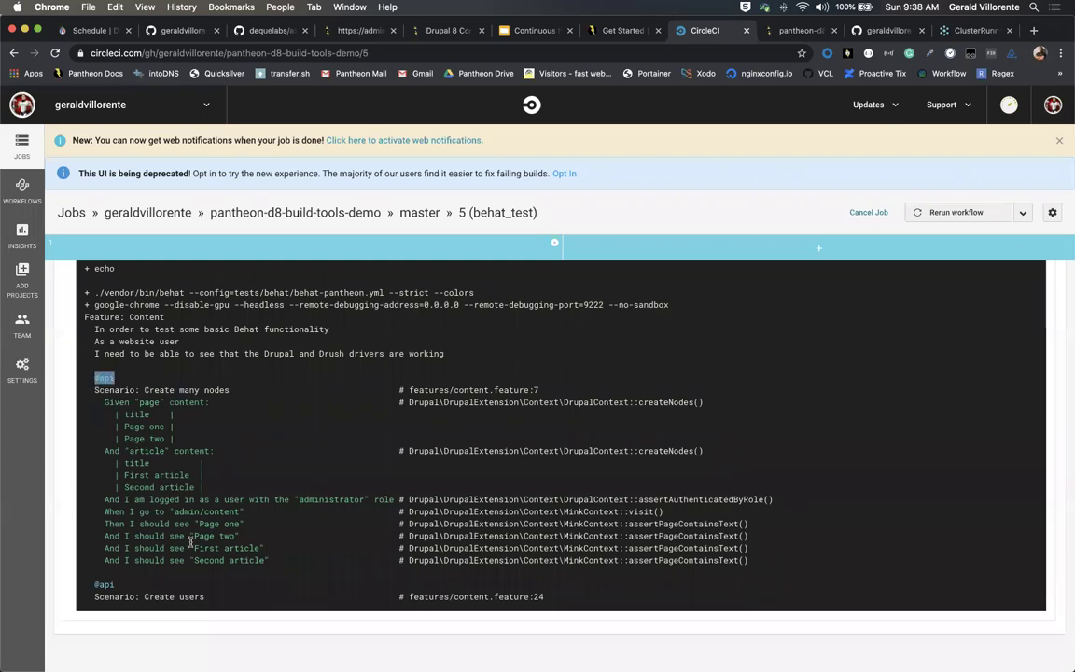
Step: Follow the running Behat output through the "Create users" scenario in the behat_test log
scroll(189, 536, "down", 2)
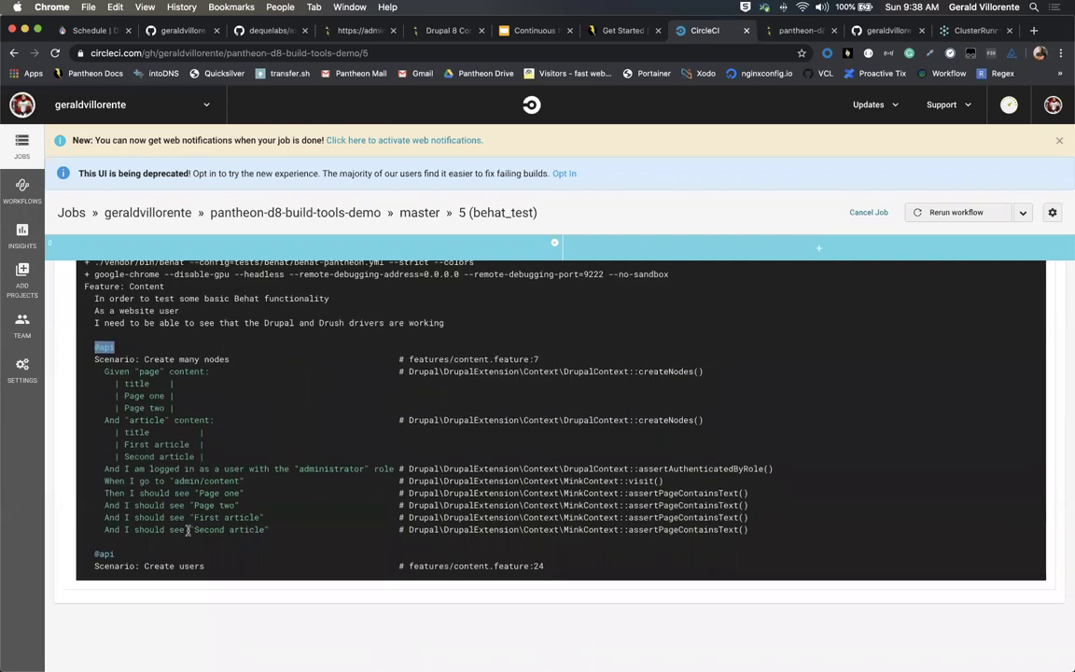
scroll(188, 530, "down", 1)
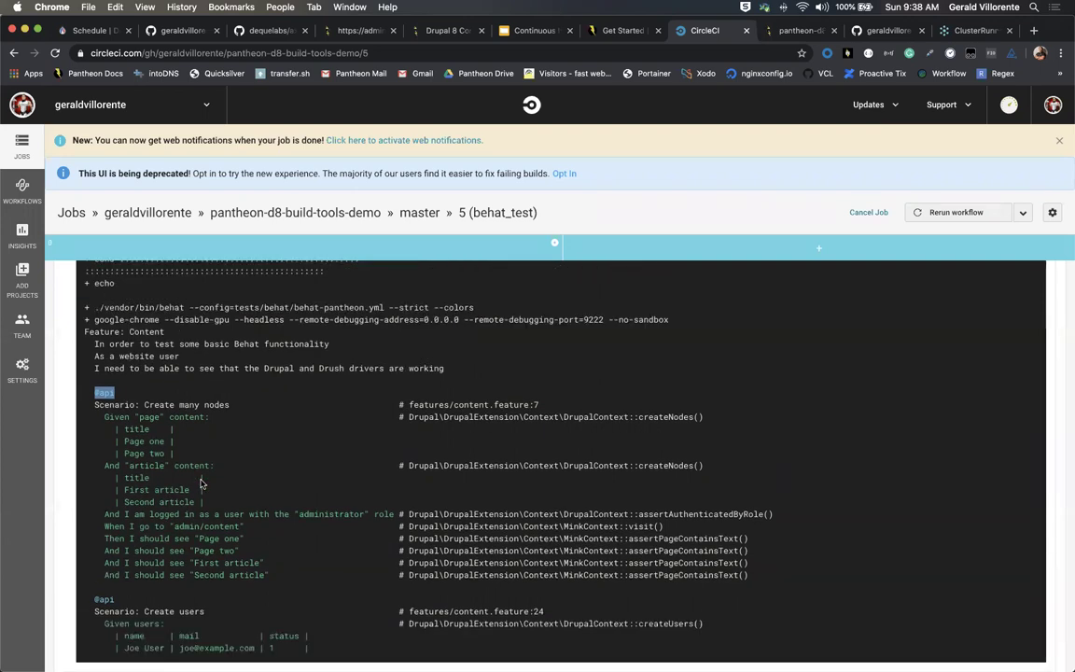
scroll(264, 459, "down", 2)
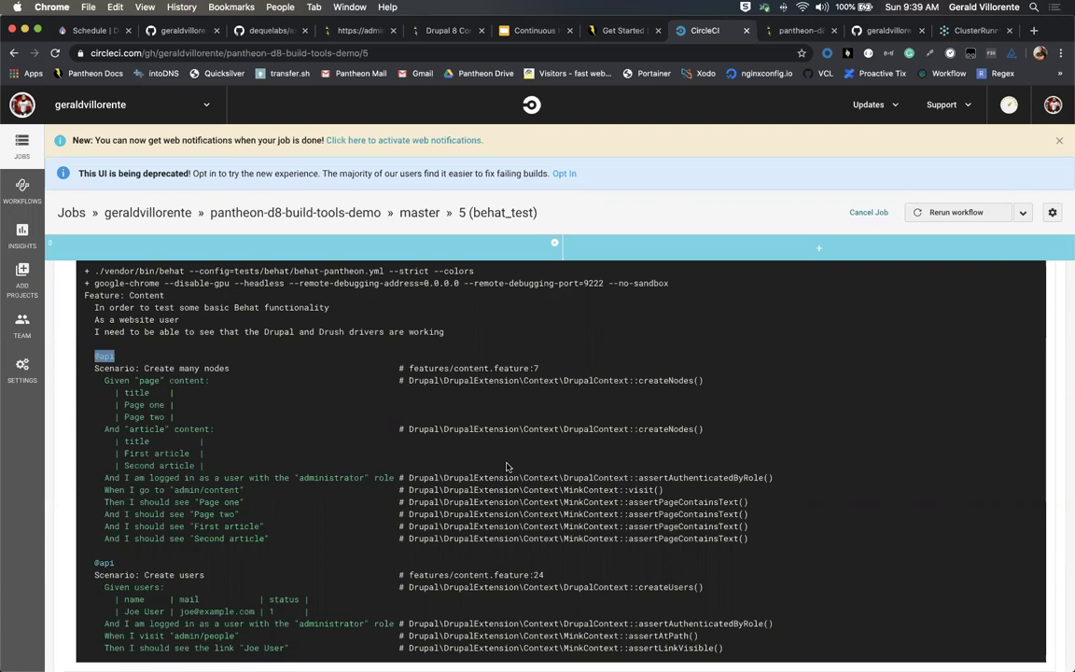
Step: Examine the "Create many nodes" scenario in the behat_test log, highlighting its lines from the "page" content to the "Second article" check
scroll(507, 466, "down", 1)
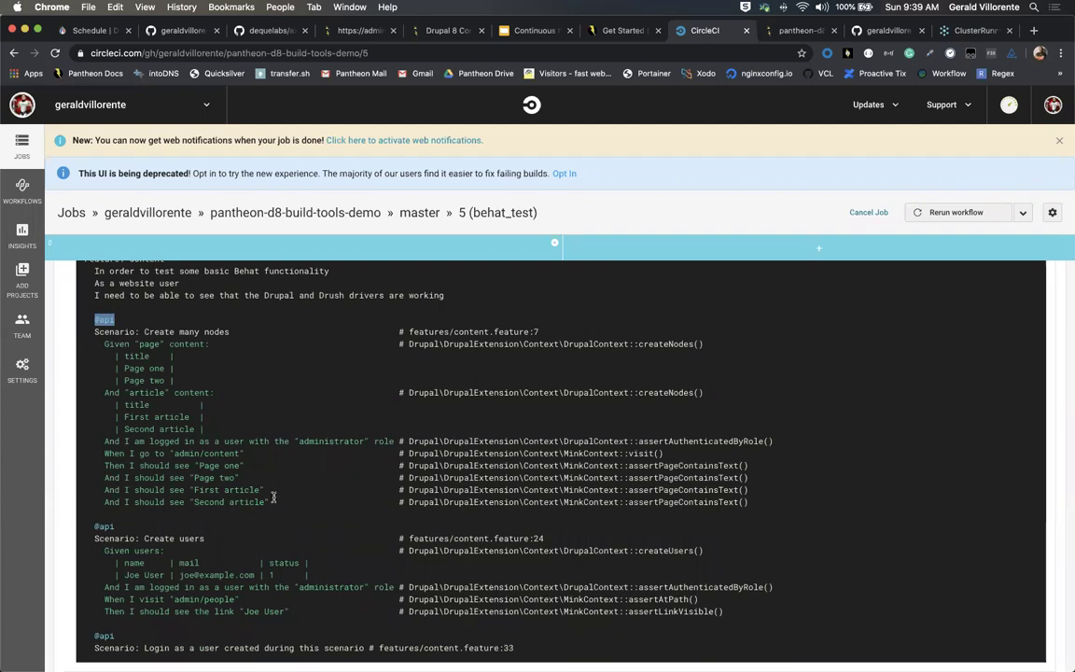
left_click_drag(245, 489, 269, 503)
left_click_drag(166, 448, 100, 344)
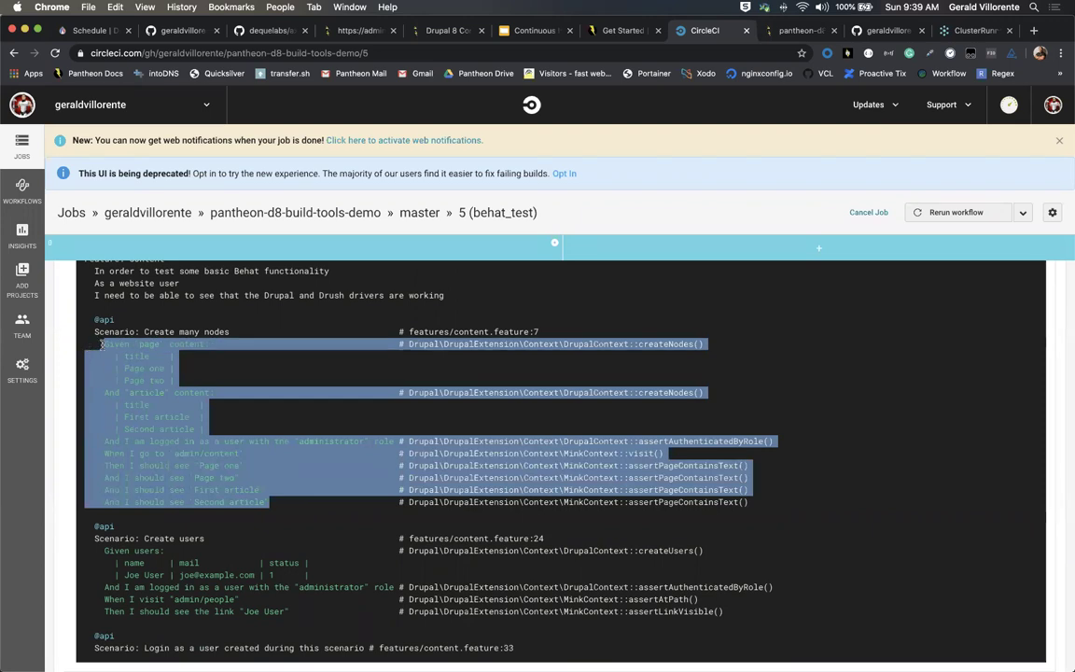
left_click(187, 392)
scroll(268, 494, "down", 1)
left_click_drag(269, 501, 104, 307)
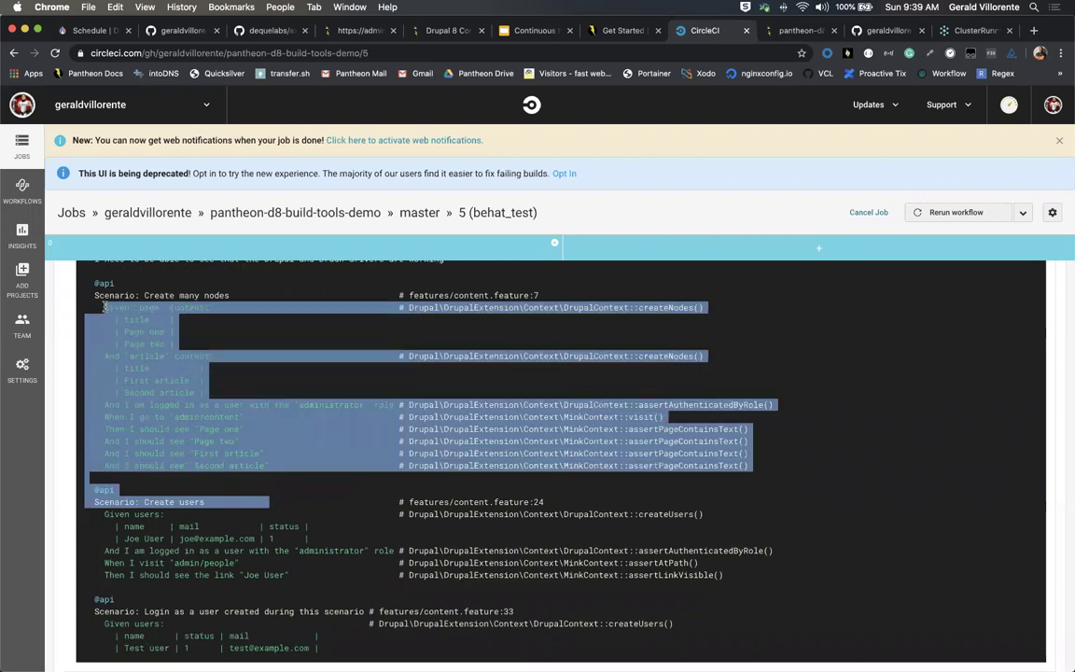
left_click_drag(103, 282, 272, 436)
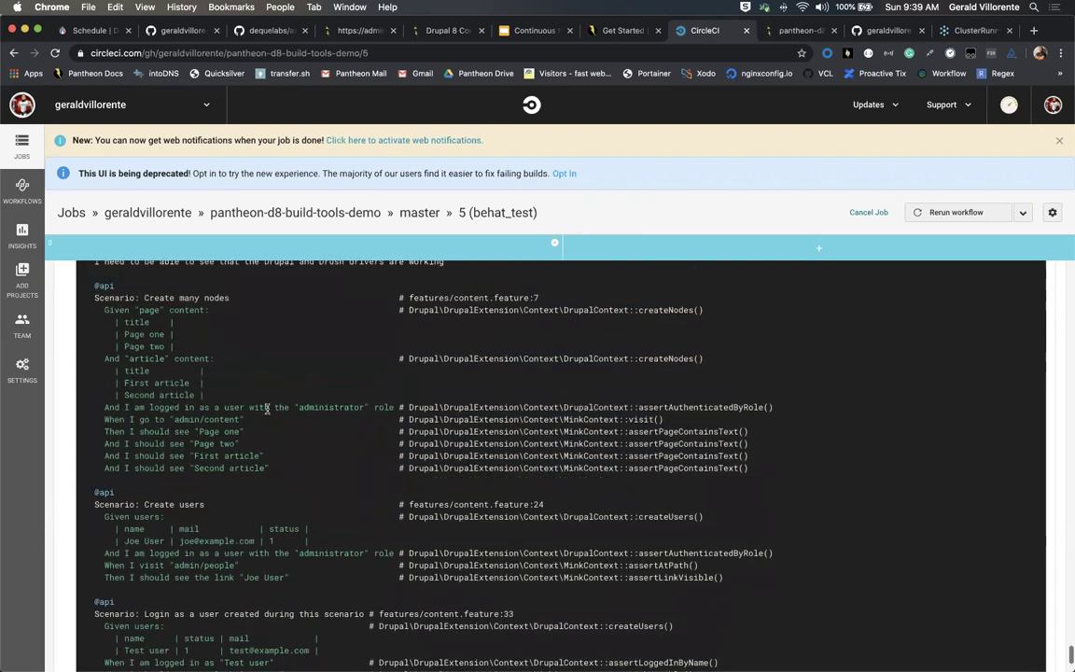
left_click_drag(267, 470, 103, 310)
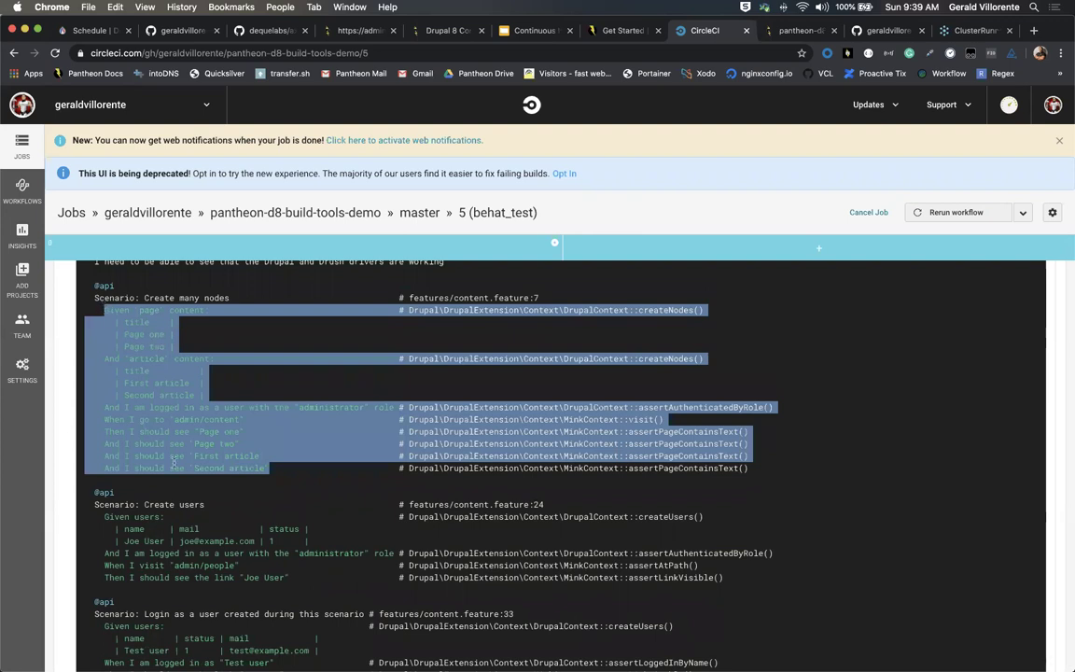
left_click(161, 416)
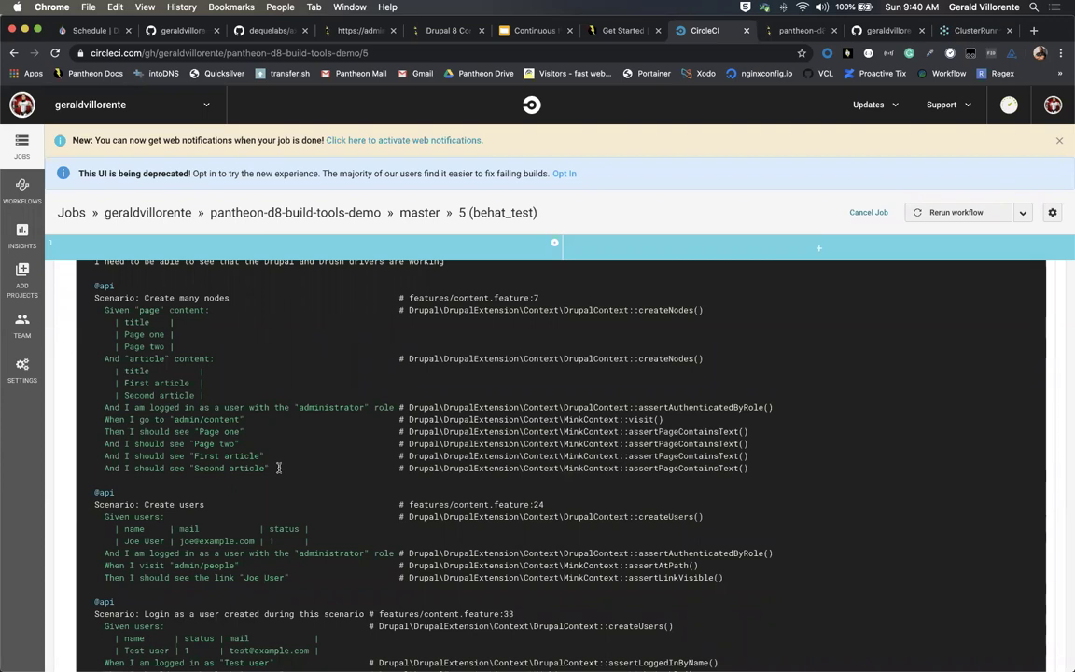
left_click_drag(277, 467, 103, 310)
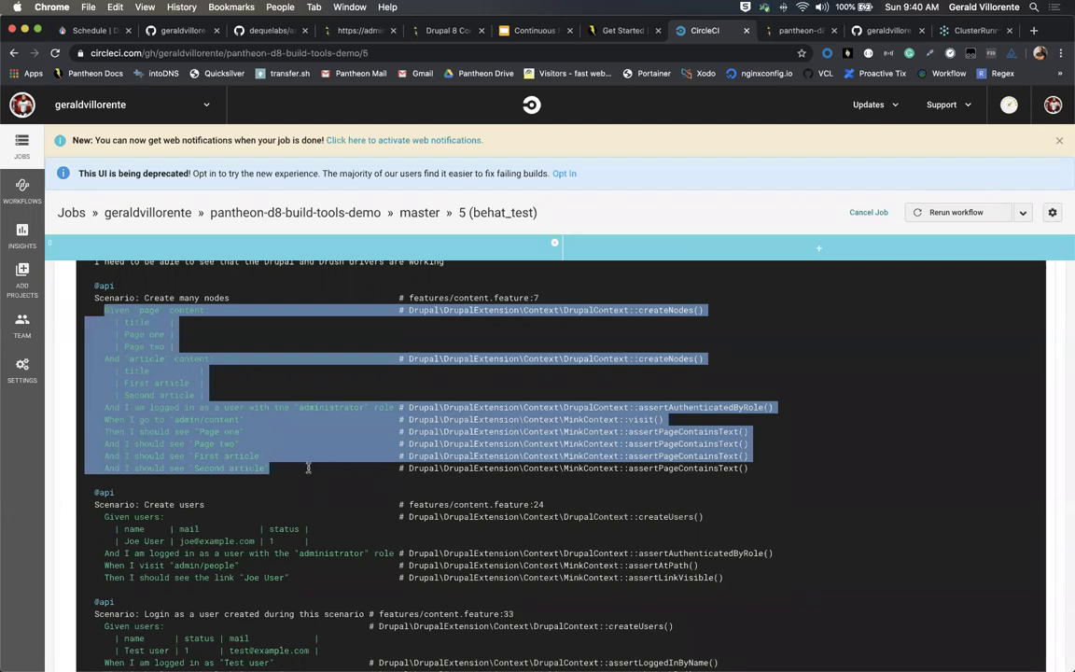
left_click(273, 422)
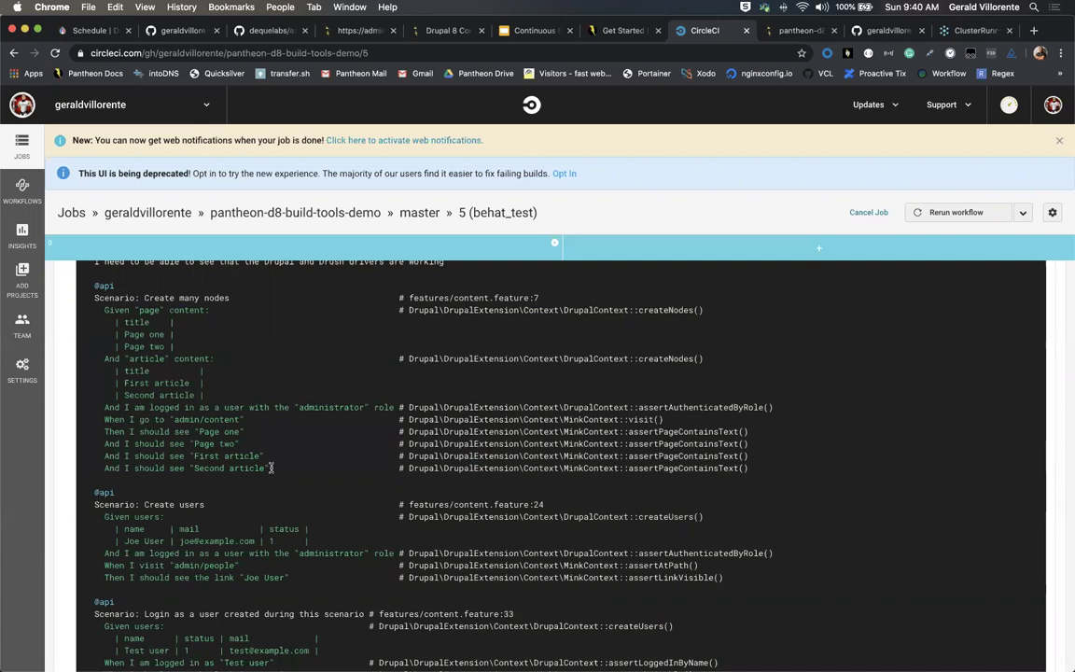
Step: Follow the Behat output through the user login, "Create many terms" and "Create nodes with specific authorship" scenarios
scroll(270, 467, "down", 3)
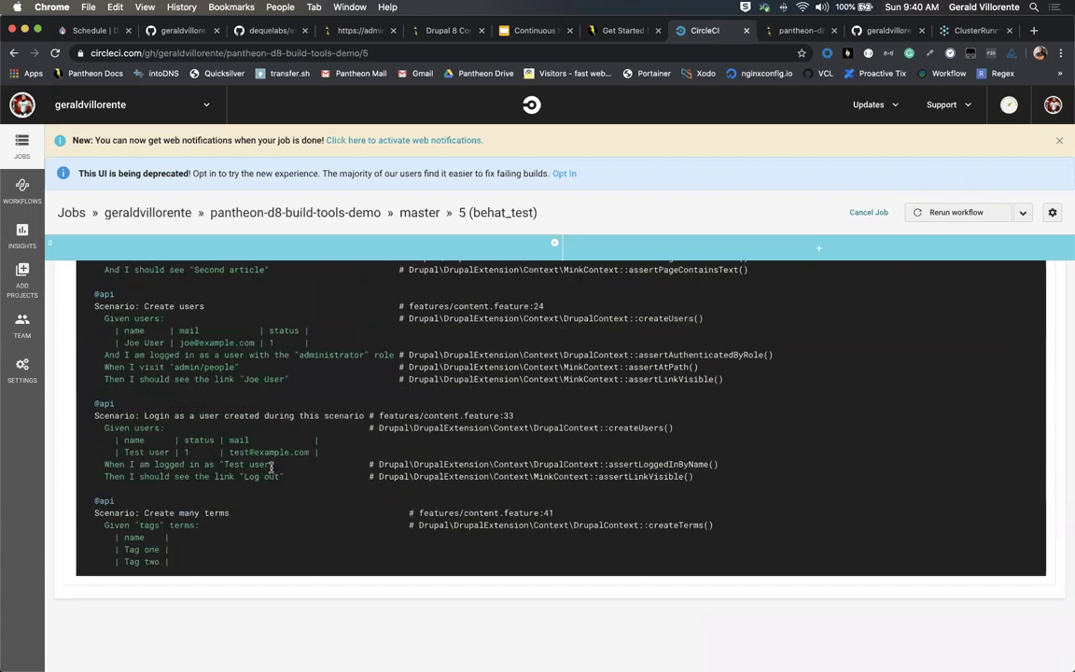
scroll(270, 466, "up", 1)
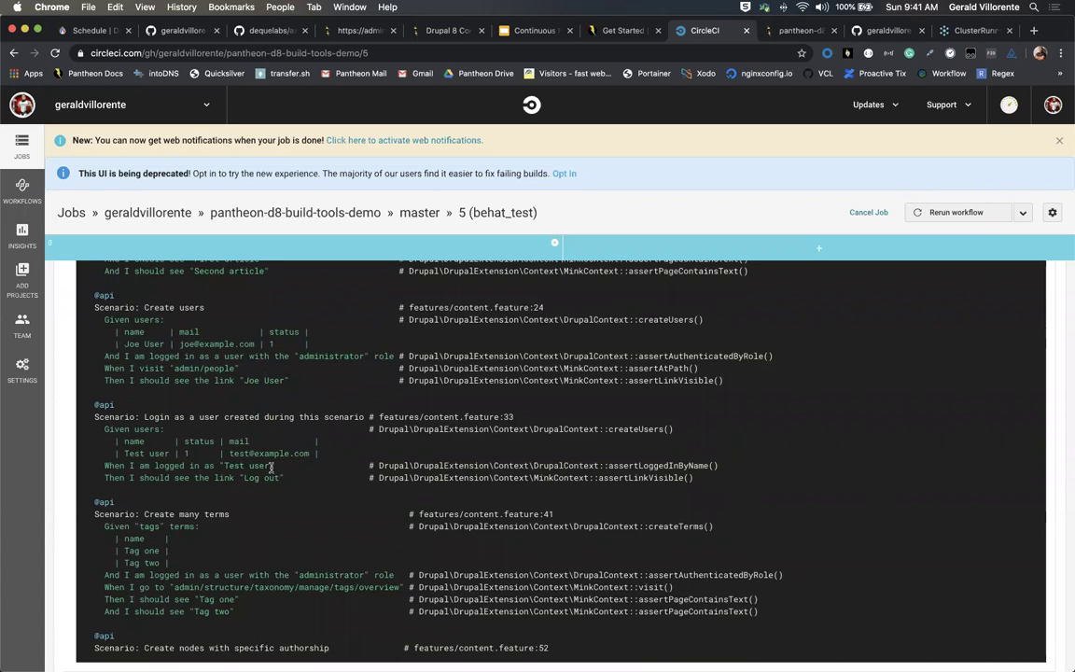
scroll(271, 467, "down", 1)
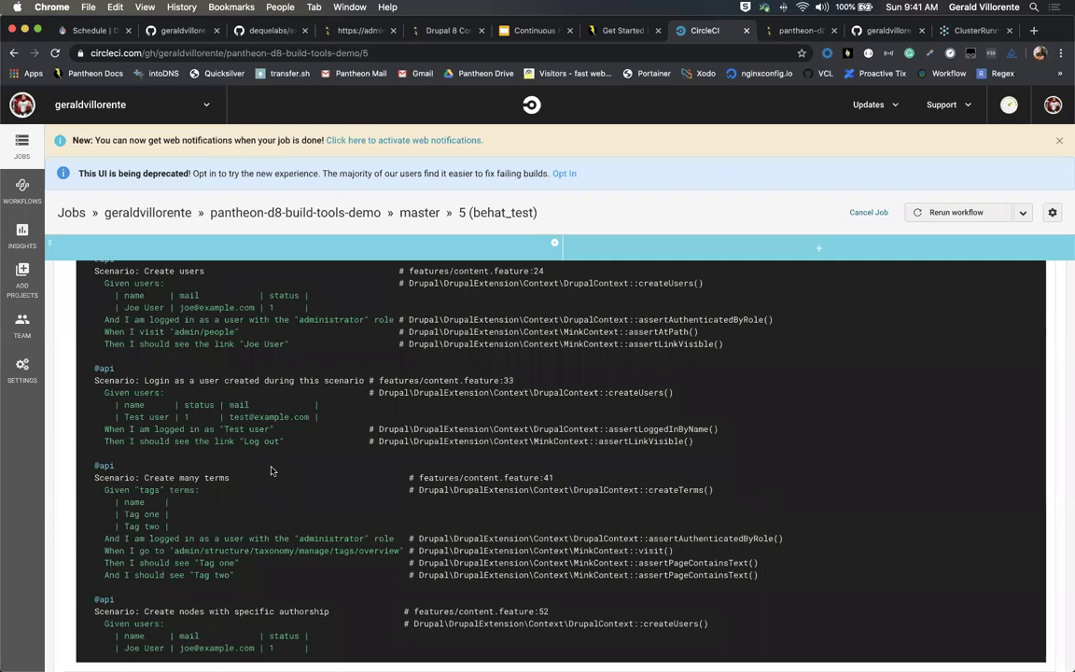
Step: Search Google for "drupalbehat" in a new browser tab
left_click(1033, 30)
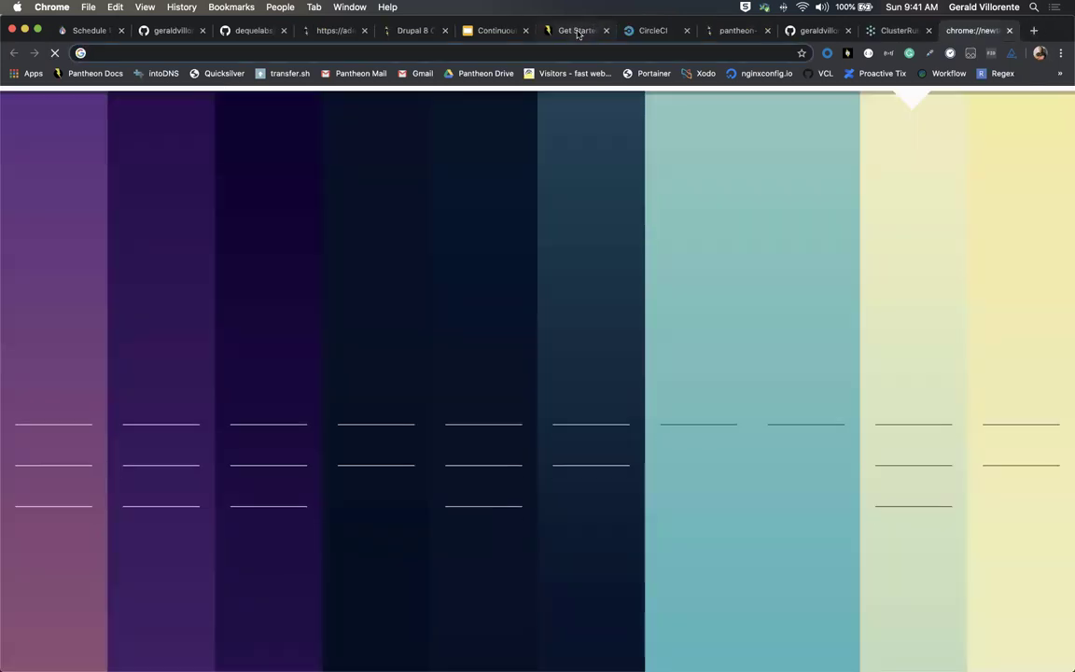
type("drupalbeaht")
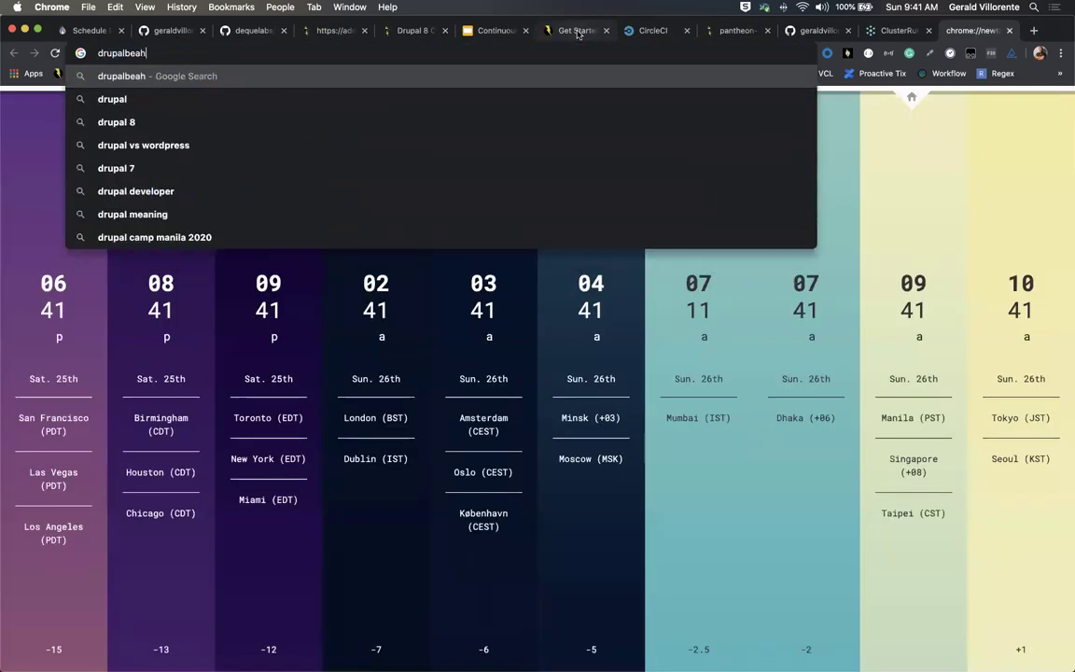
key("BackSpace")
key("BackSpace")
key("BackSpace")
key("BackSpace")
key("BackSpace")
type("behat")
key("Return")
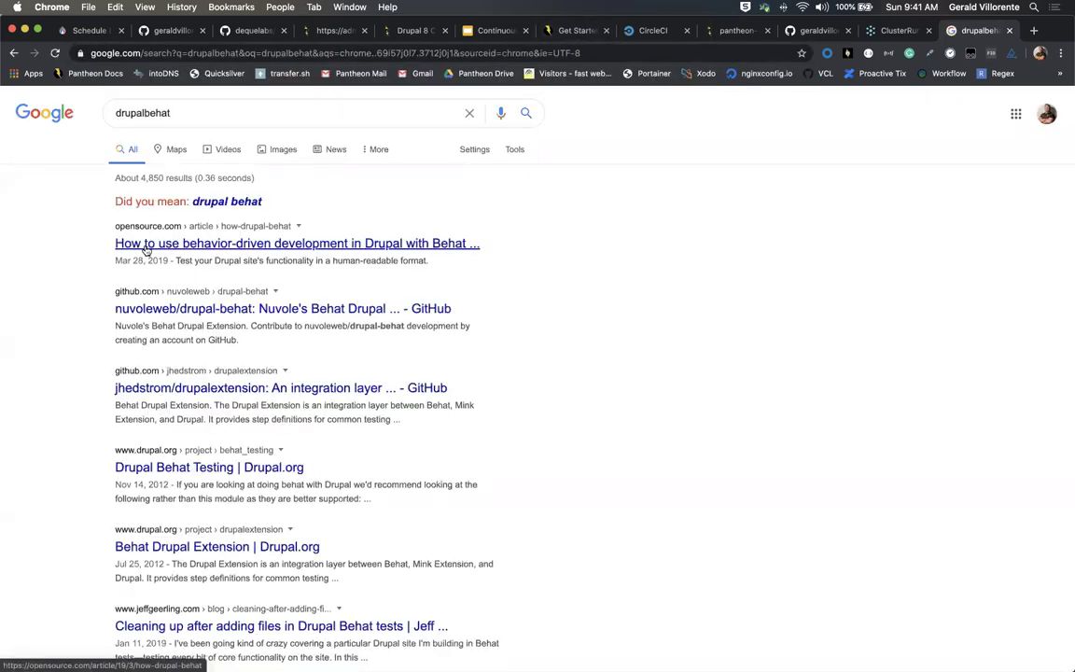
Step: Open the jhedstrom/drupalextension GitHub repository from the search results and look over its files and README
left_click(146, 389)
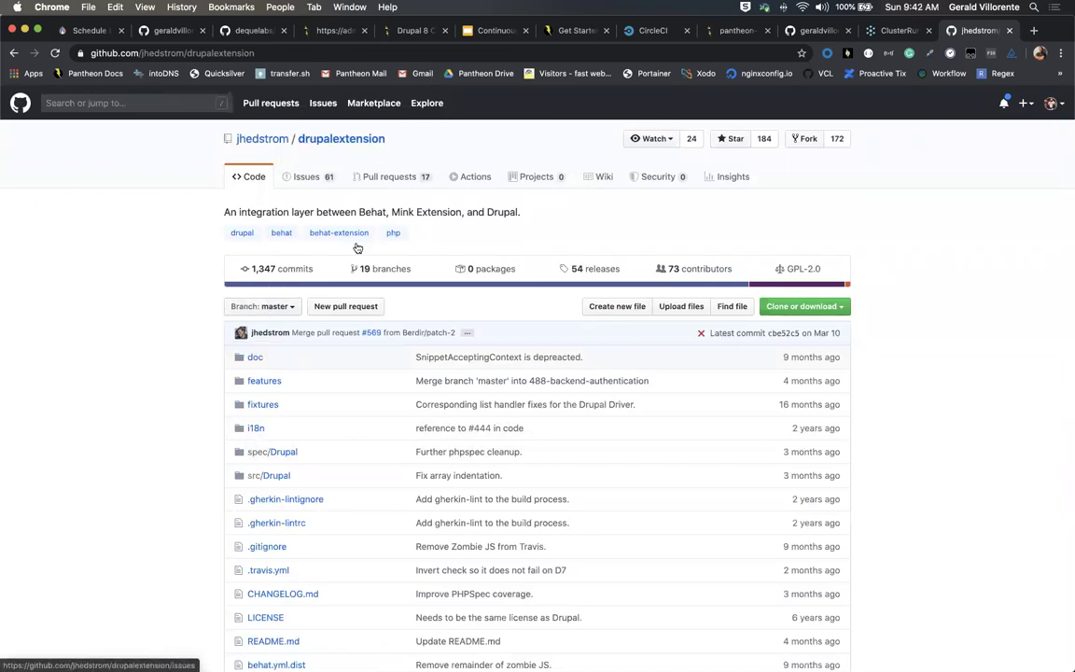
scroll(358, 492, "down", 10)
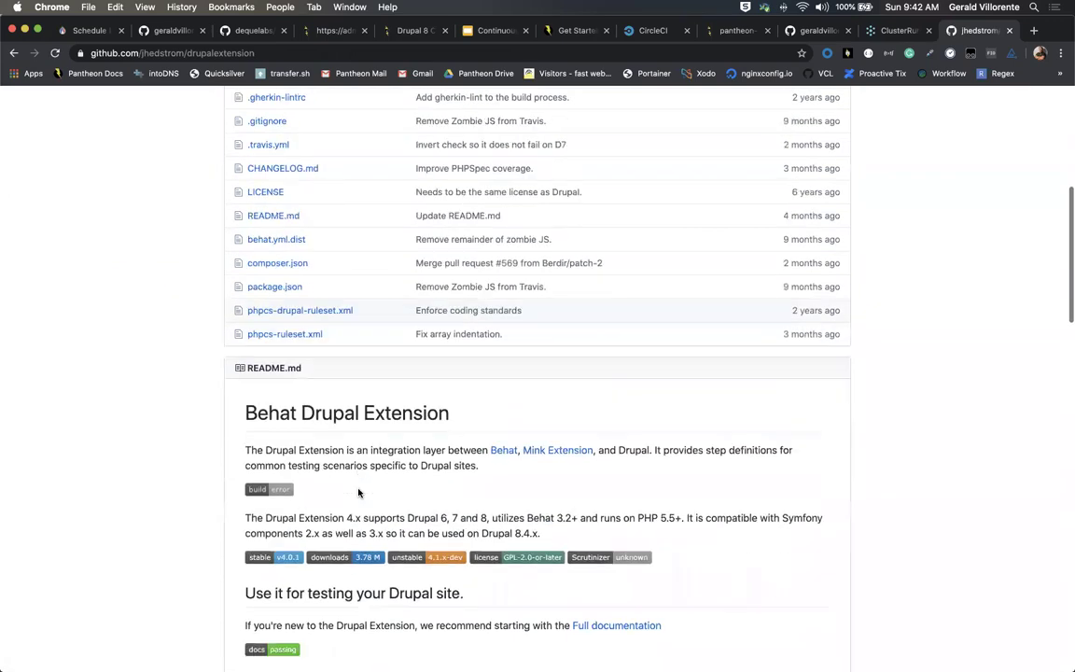
scroll(358, 492, "down", 3)
scroll(358, 493, "up", 5)
scroll(358, 493, "up", 8)
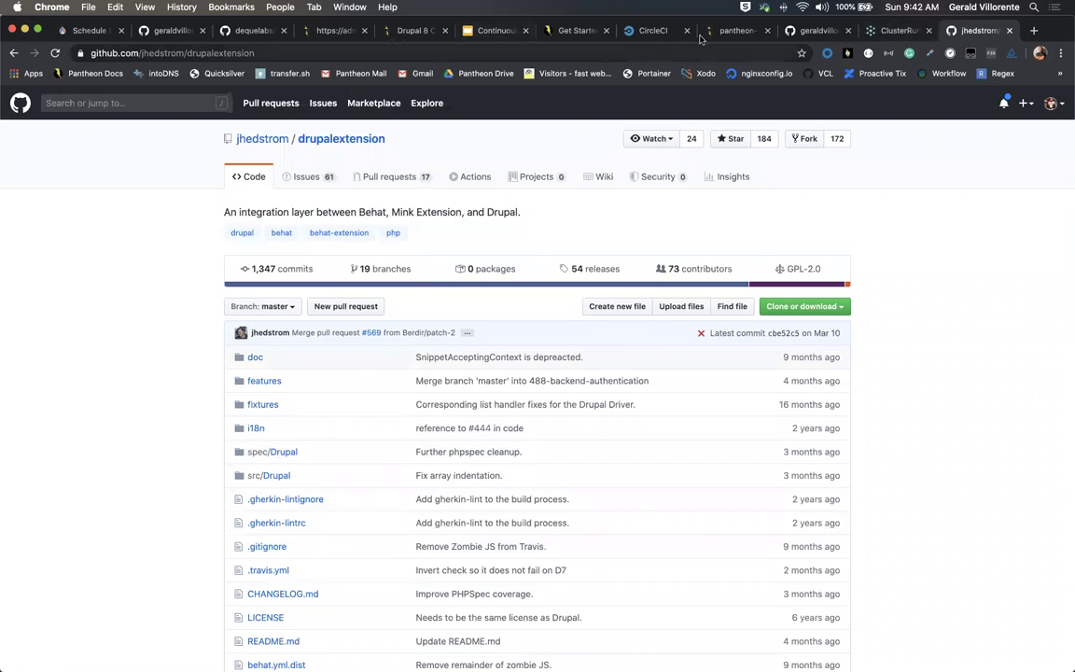
Step: Return to the behat_test job in CircleCI and check its closing steps, glancing at the completed workflows in the Pantheon dashboard
left_click(619, 32)
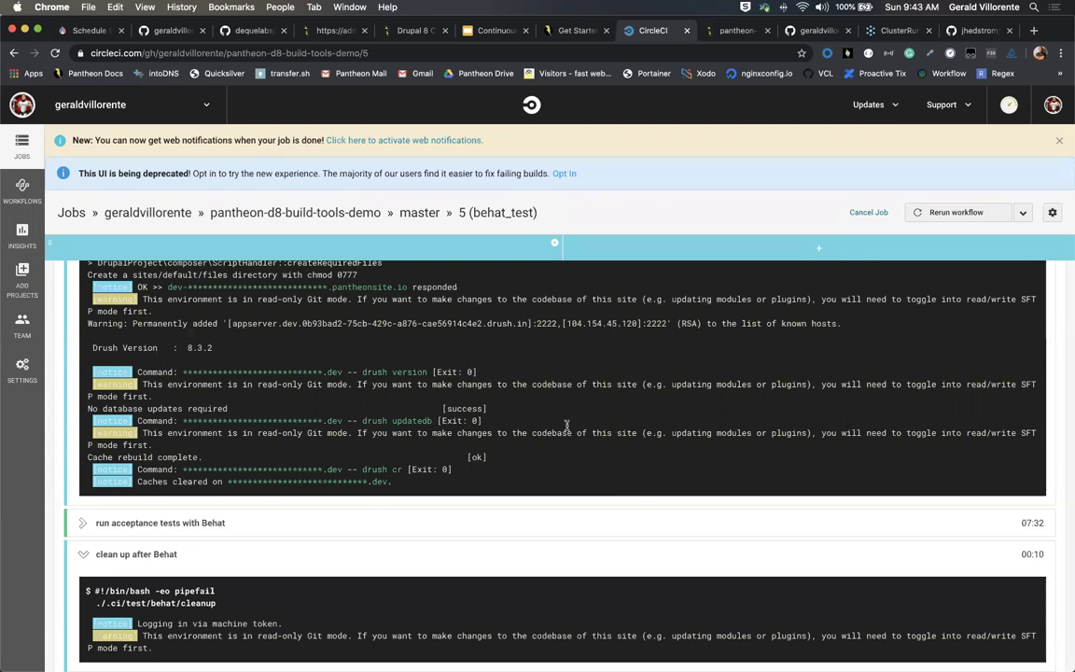
scroll(516, 261, "down", 2)
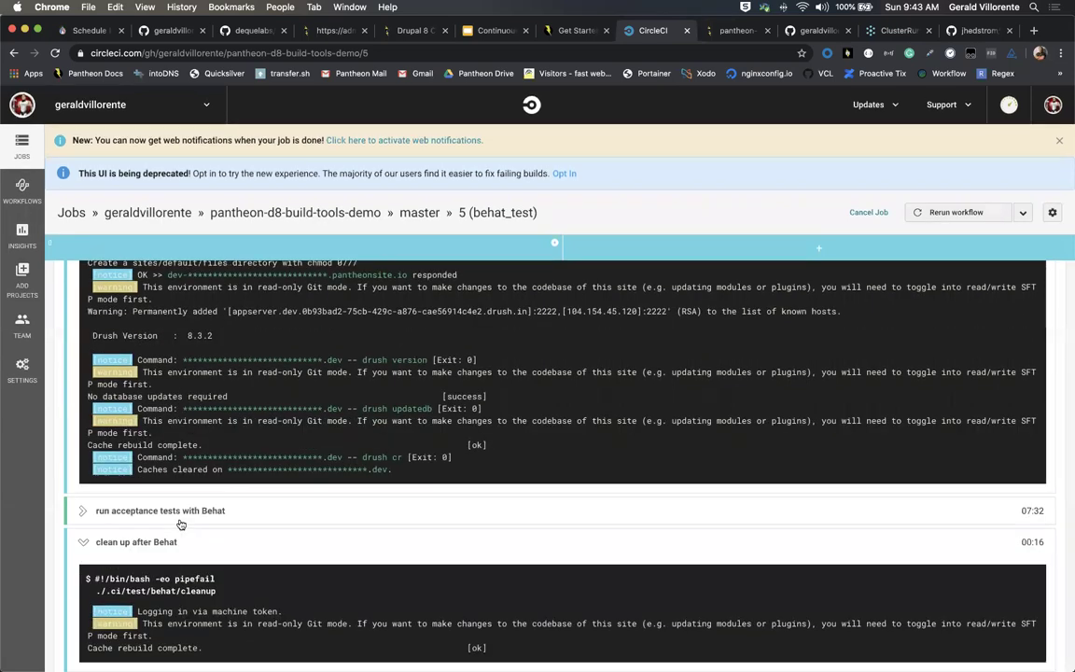
left_click(733, 31)
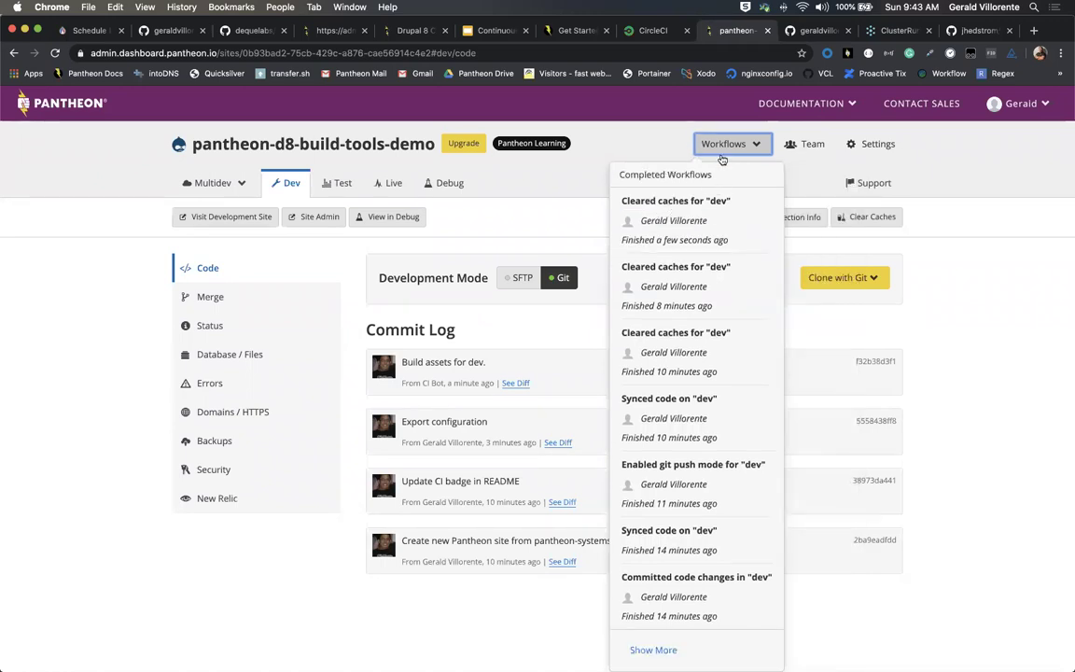
left_click(647, 31)
scroll(320, 399, "down", 3)
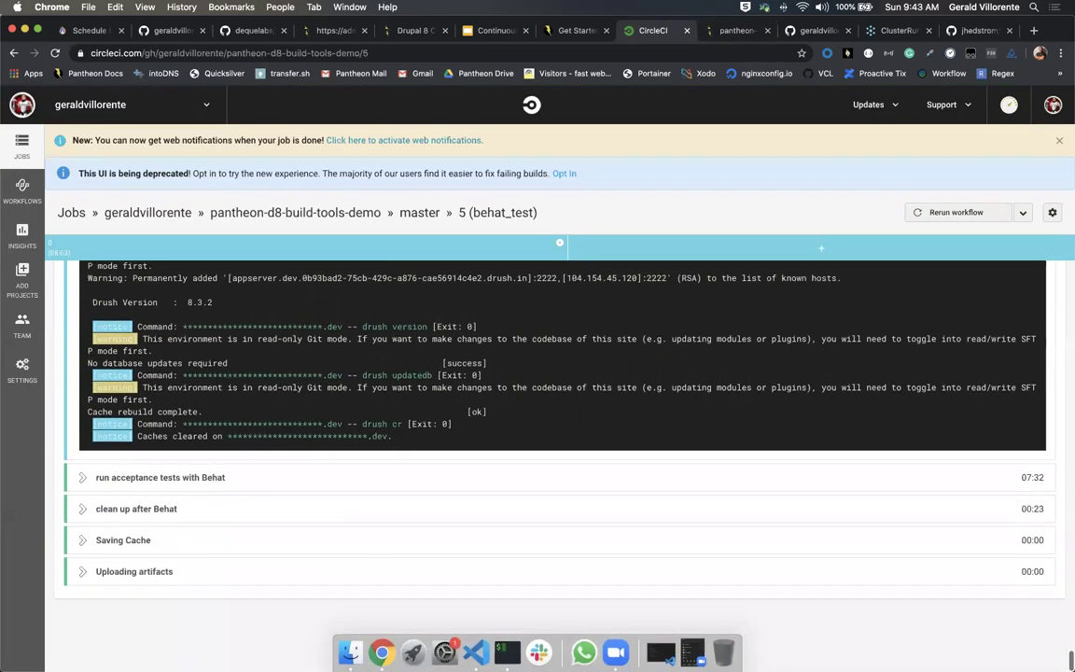
scroll(320, 398, "up", 10)
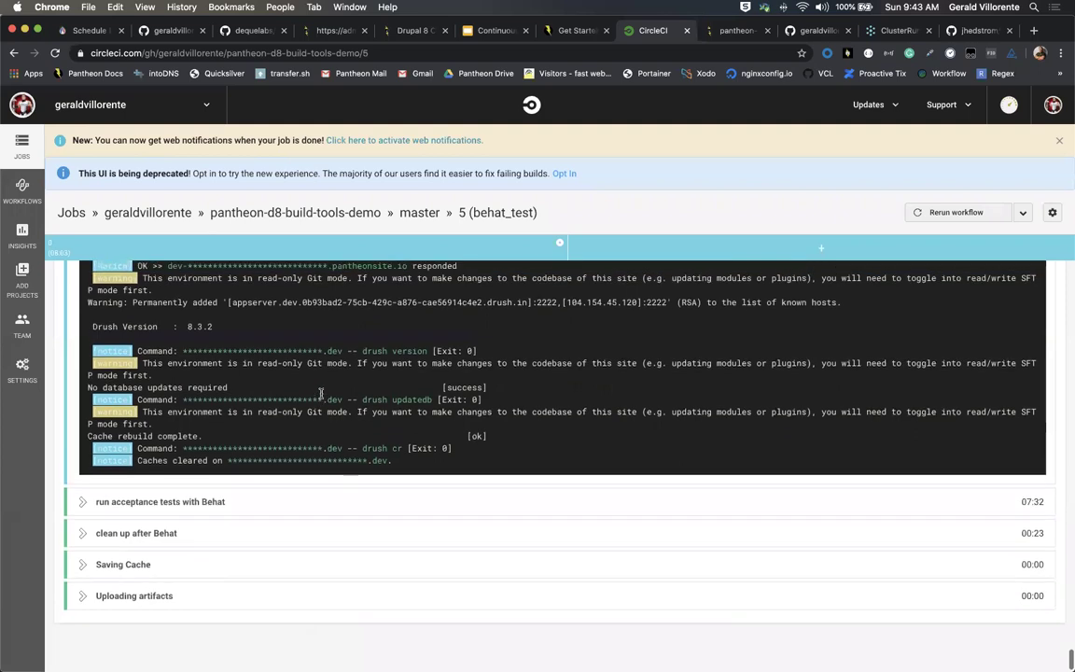
scroll(330, 378, "down", 10)
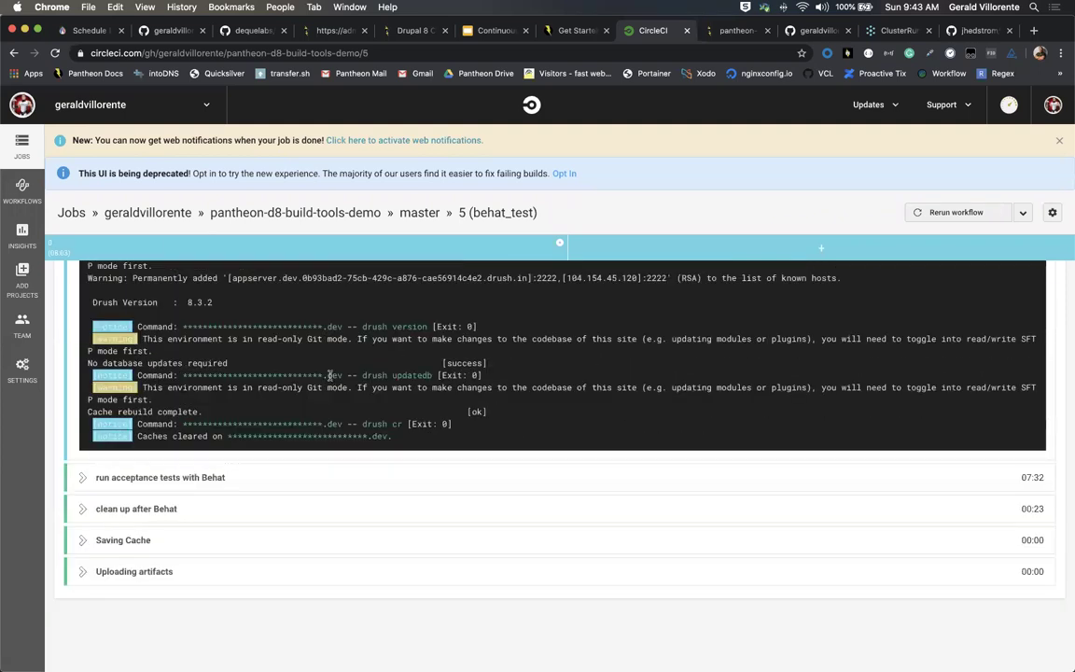
Step: Recheck the completed Dev workflows in Pantheon and go back to the CircleCI jobs list to review the build results
left_click(749, 30)
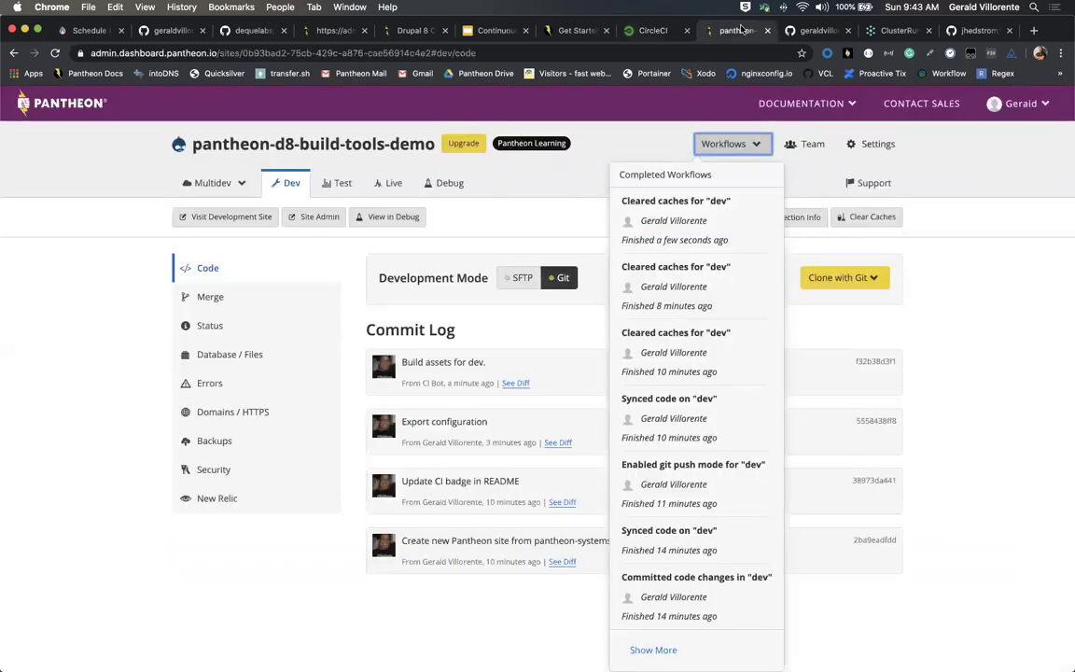
left_click(636, 30)
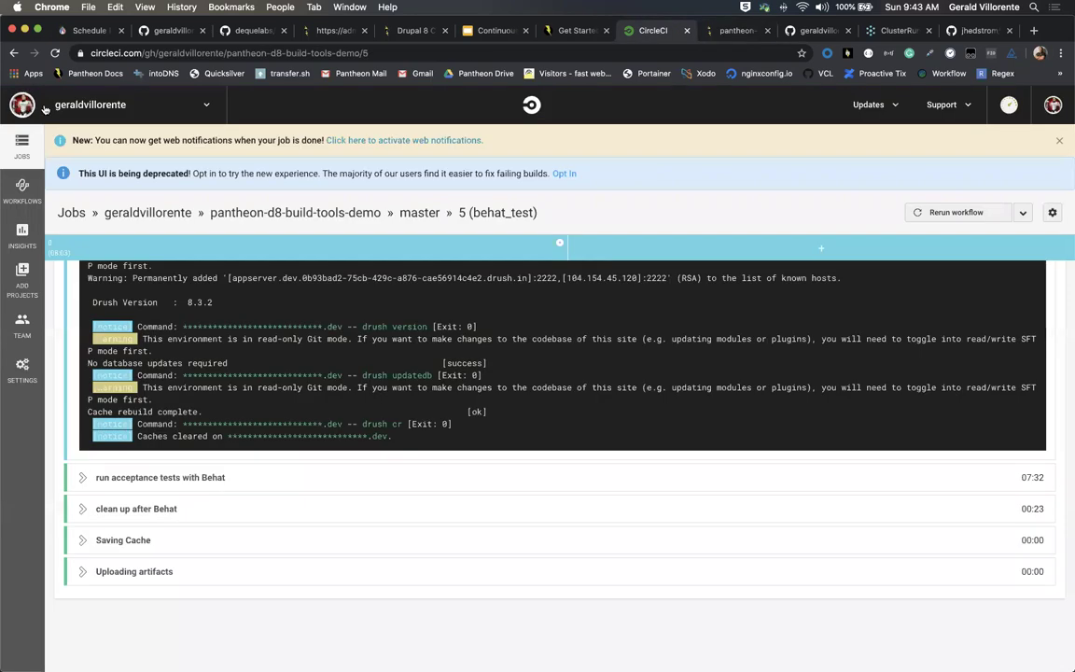
left_click(14, 53)
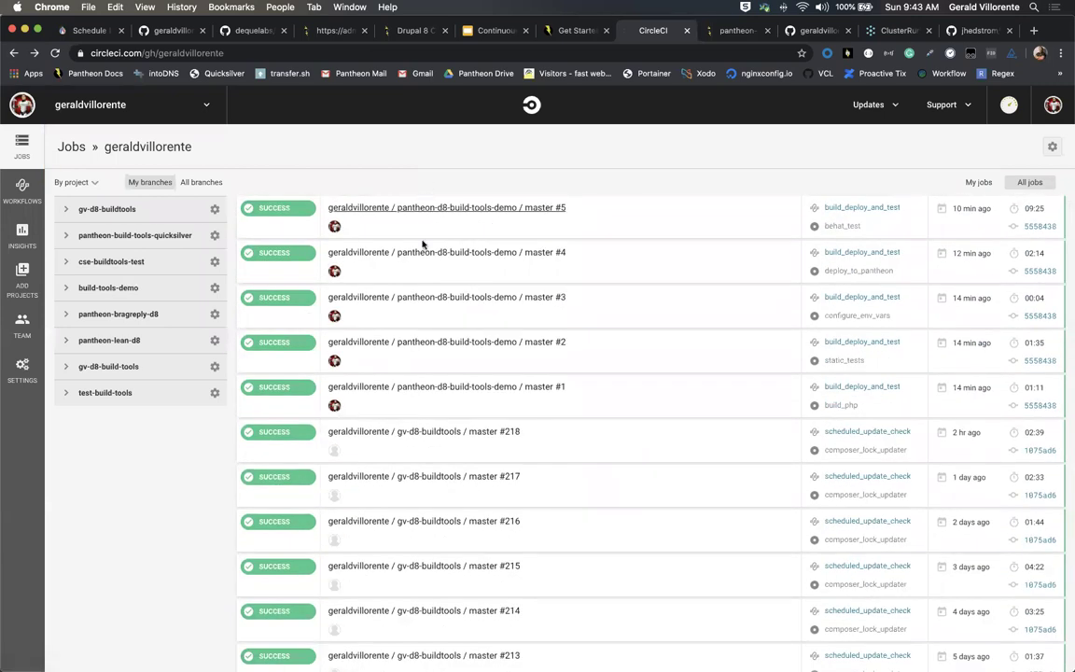
Step: Switch to the "Continuous Integration with CircleCI and Pantheon" presentation in Google Slides
left_click(469, 37)
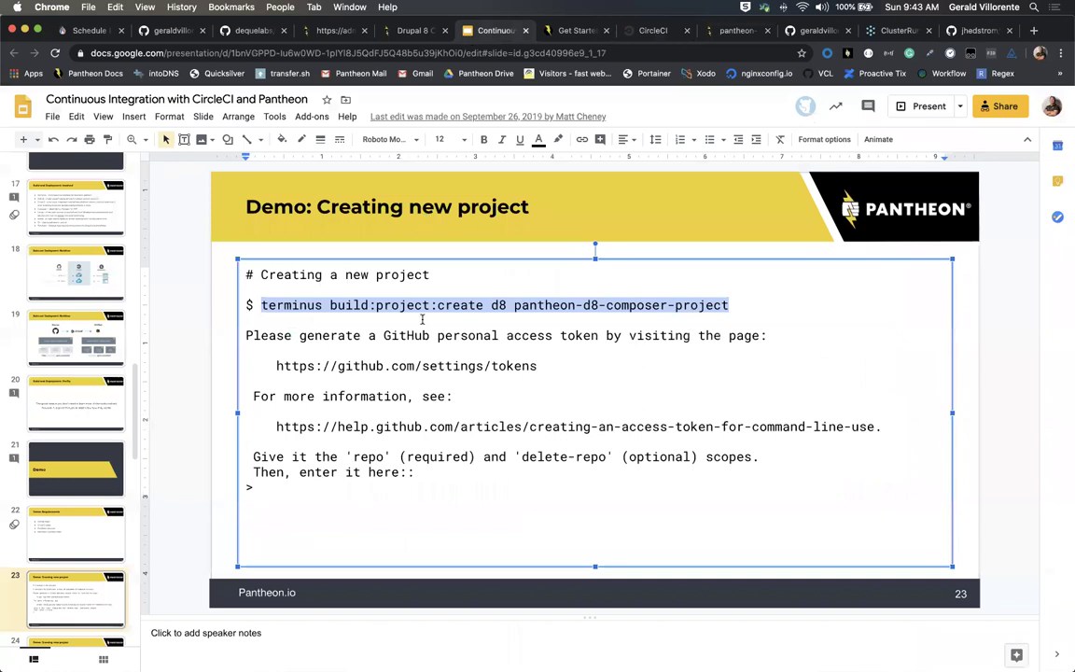
left_click(316, 492)
key("super+v")
double_click(270, 486)
key("BackSpace")
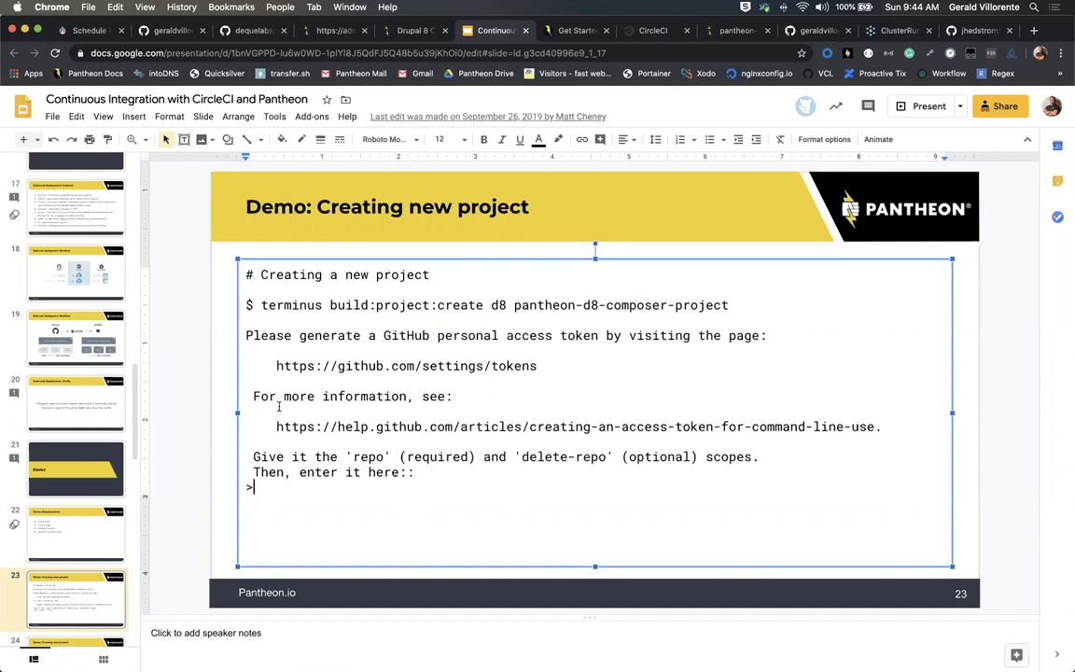
Step: Go through the remaining "Demo: Creating new project" slides, from slide 24 on to the "Working Locally" slide
scroll(92, 506, "down", 3)
left_click(86, 536)
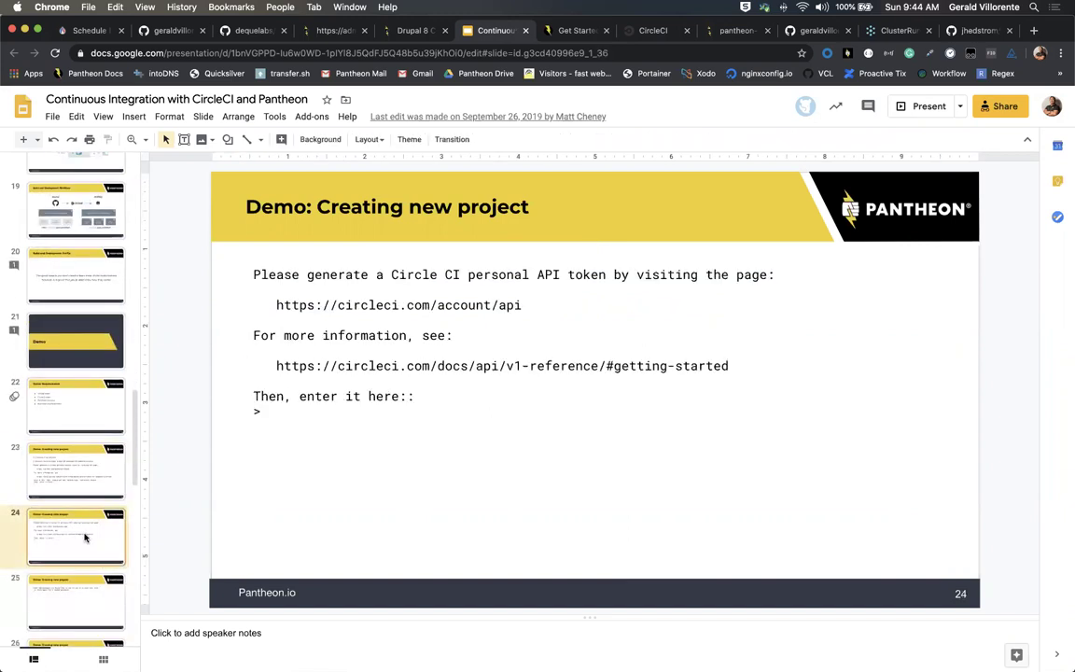
left_click(73, 598)
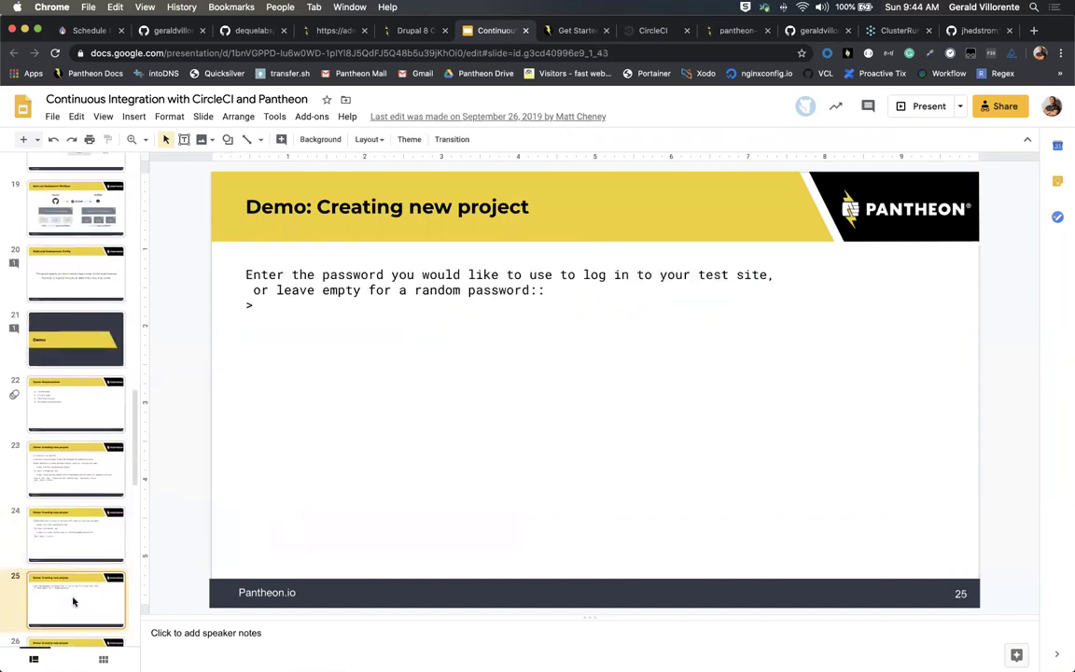
scroll(74, 598, "down", 2)
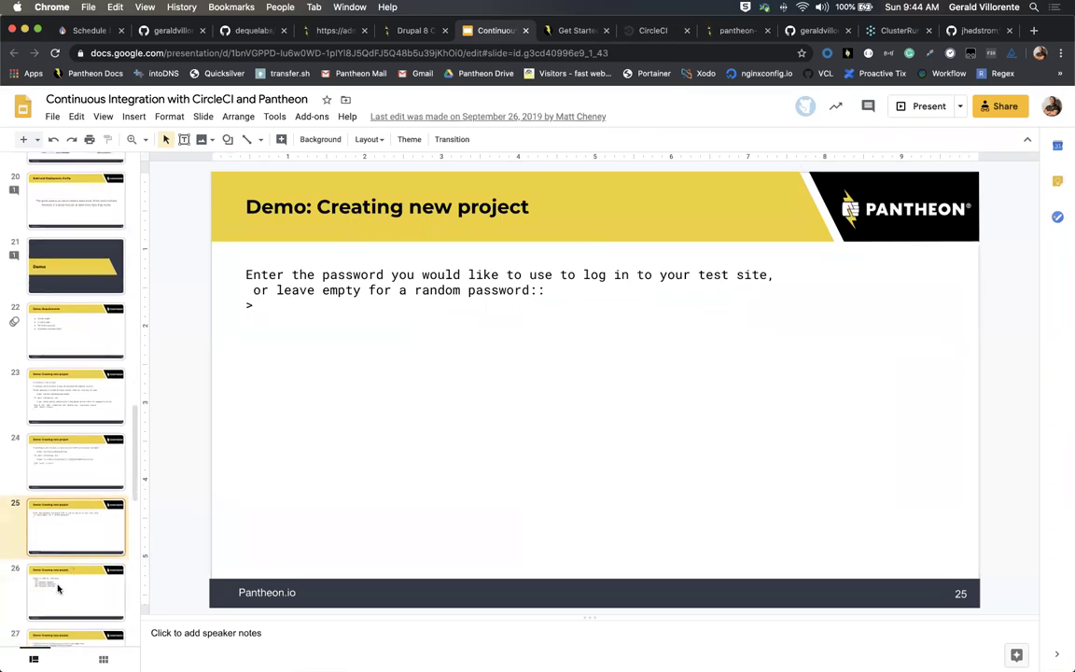
left_click(58, 588)
scroll(58, 597, "down", 2)
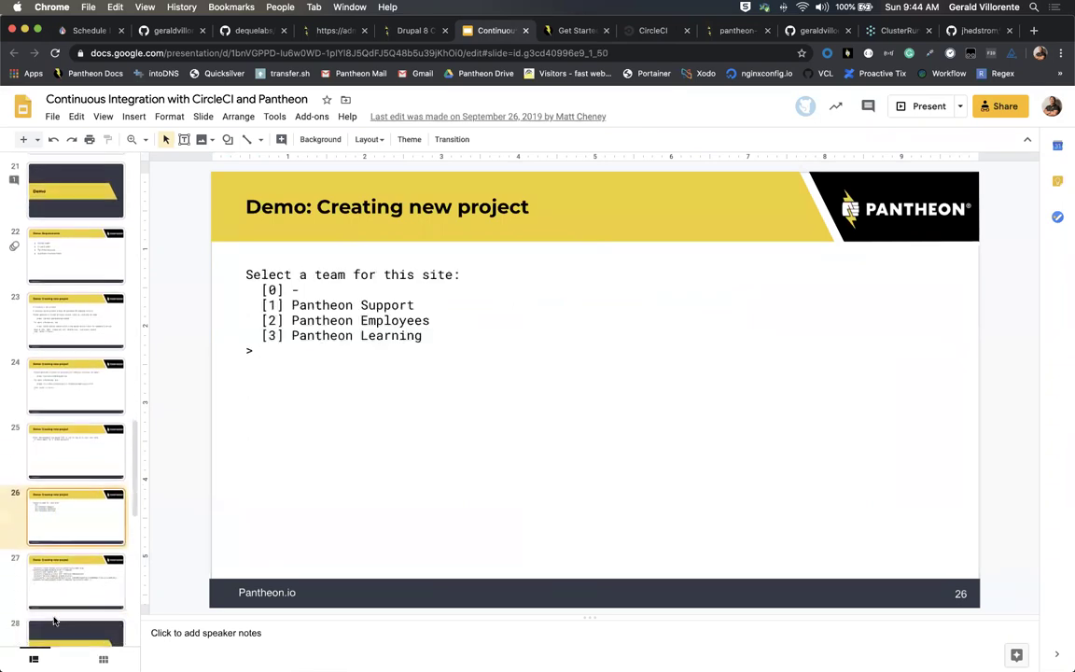
left_click(60, 586)
scroll(61, 586, "down", 2)
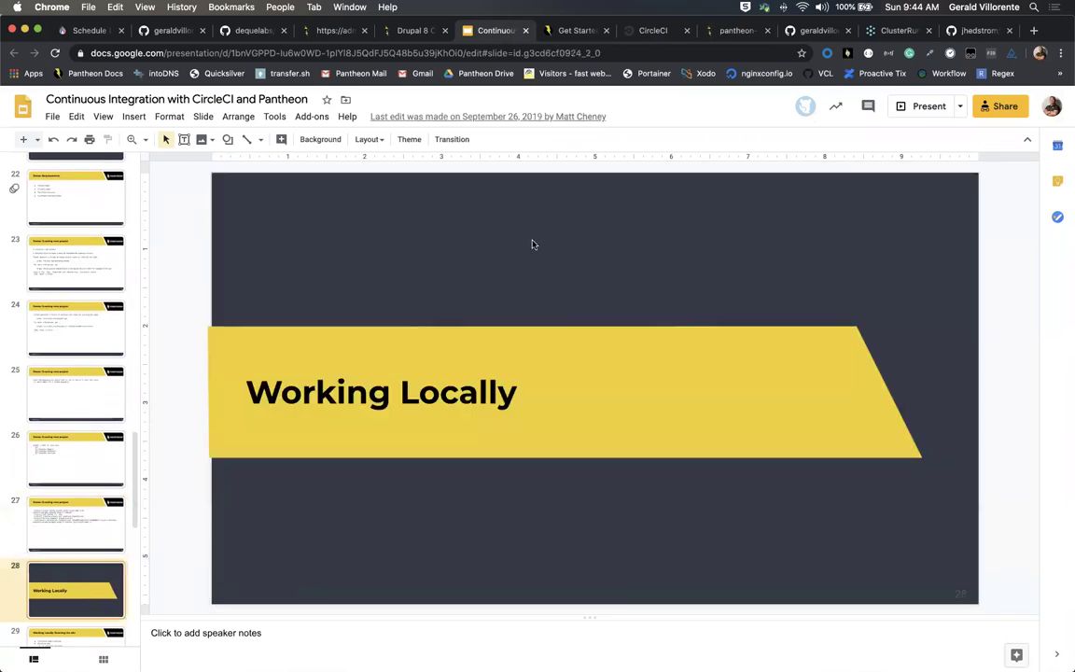
Step: Switch to the iTerm2 terminal, list the contents of the Apps folder and mark the pantheon-d8-build-tools-demo repository name in the output
mouse_move(723, 654)
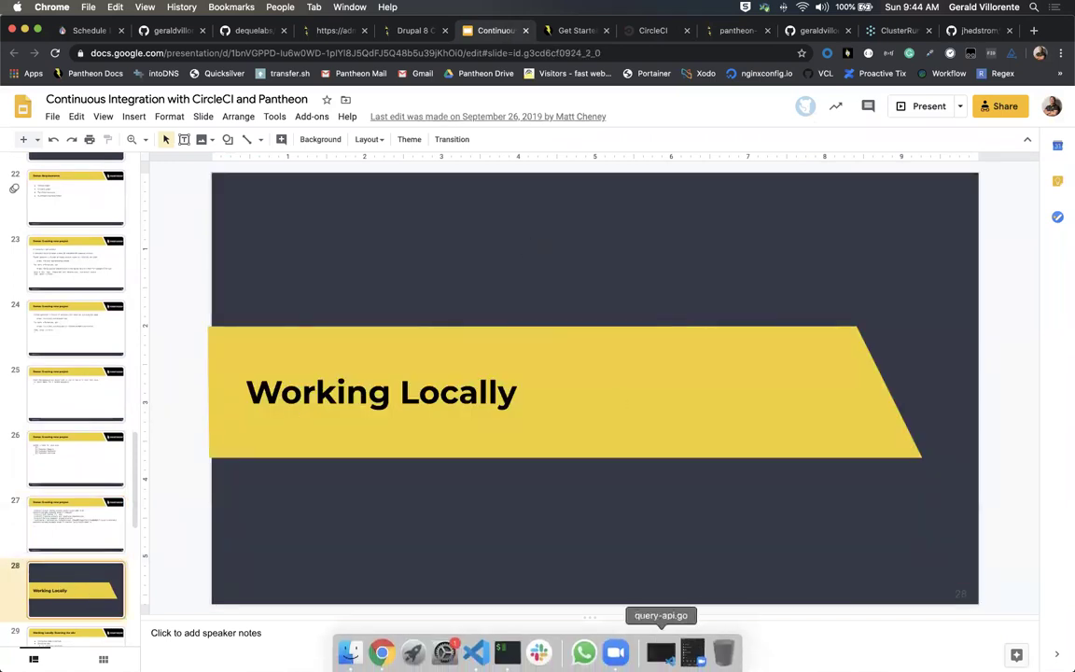
left_click(507, 653)
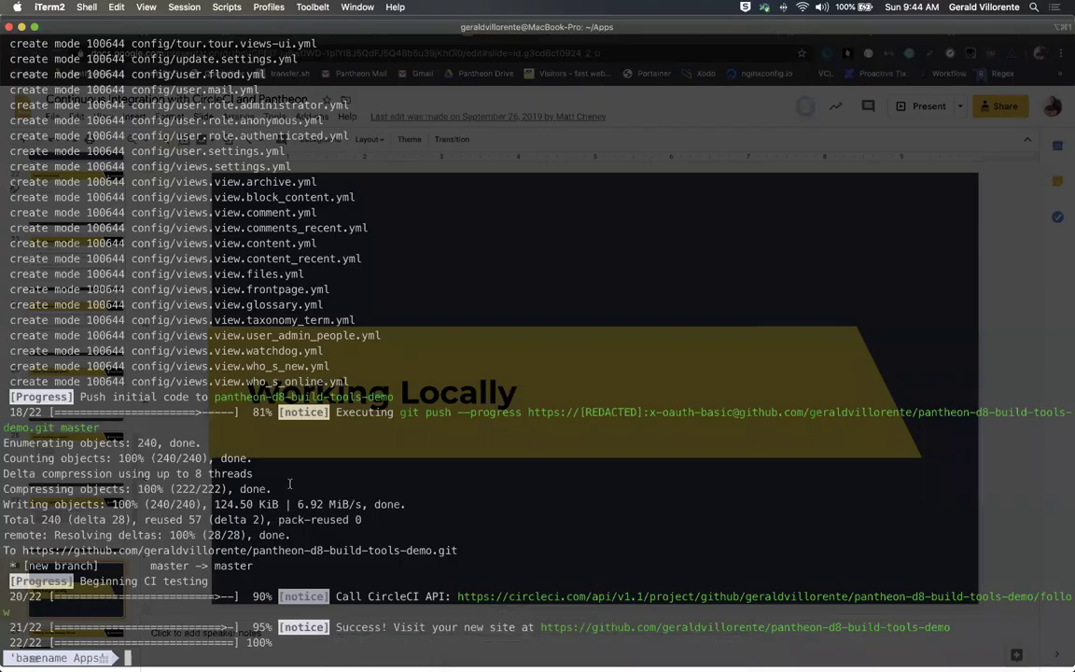
type("ls")
key("Return")
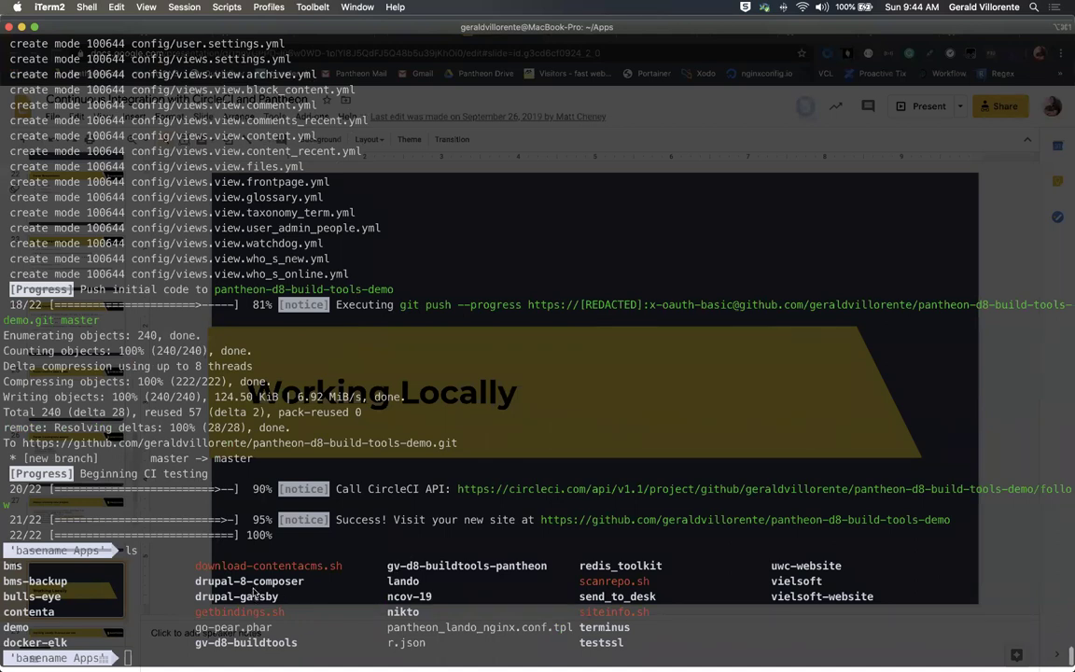
left_click_drag(259, 443, 429, 438)
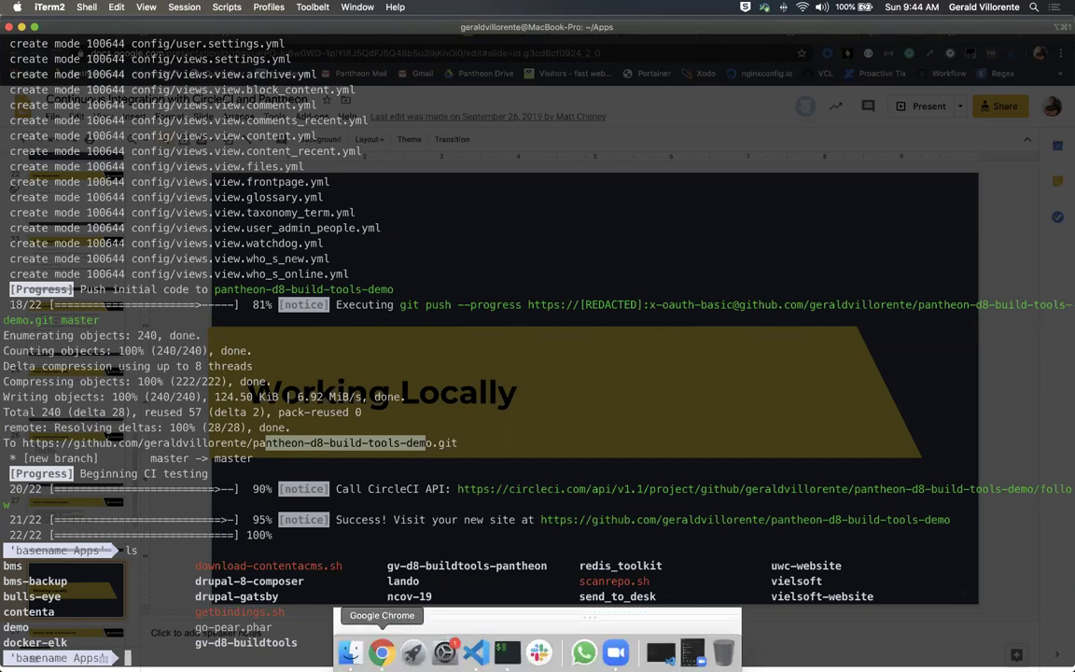
Step: Switch to Chrome and copy the SSH clone URL of the pantheon-d8-build-tools-demo repository on GitHub
left_click(382, 653)
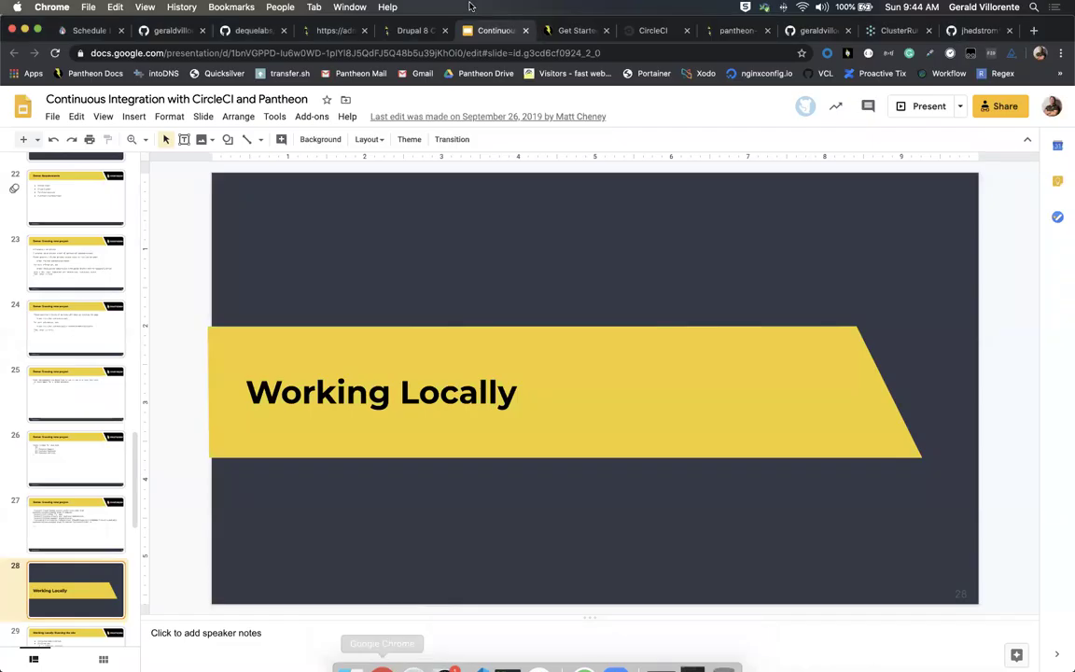
left_click(792, 38)
scroll(319, 307, "up", 5)
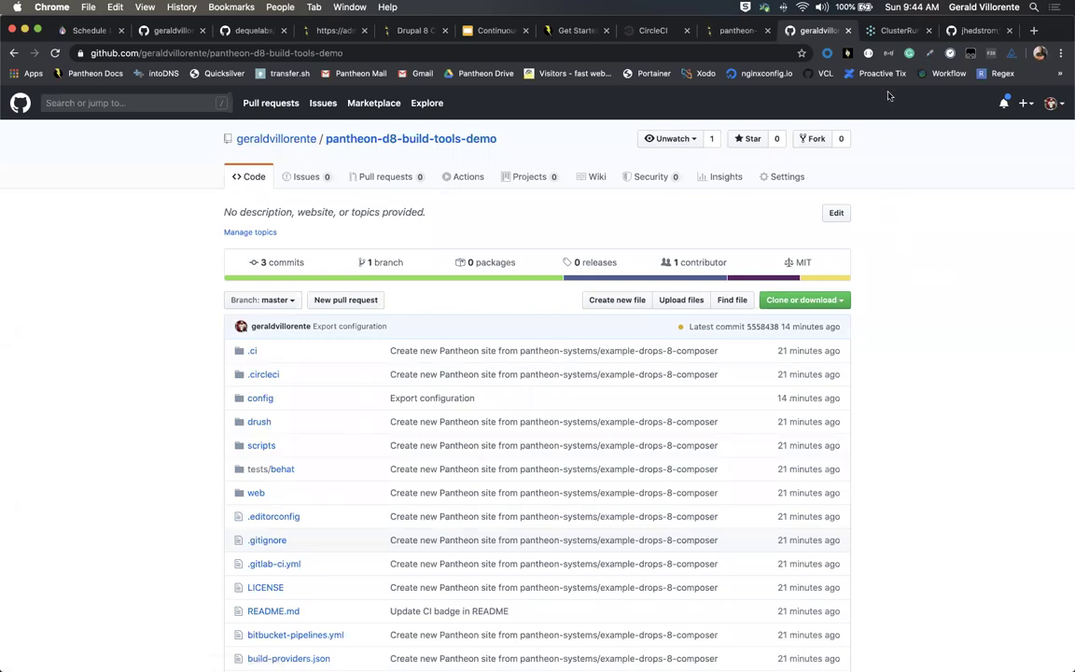
left_click(788, 301)
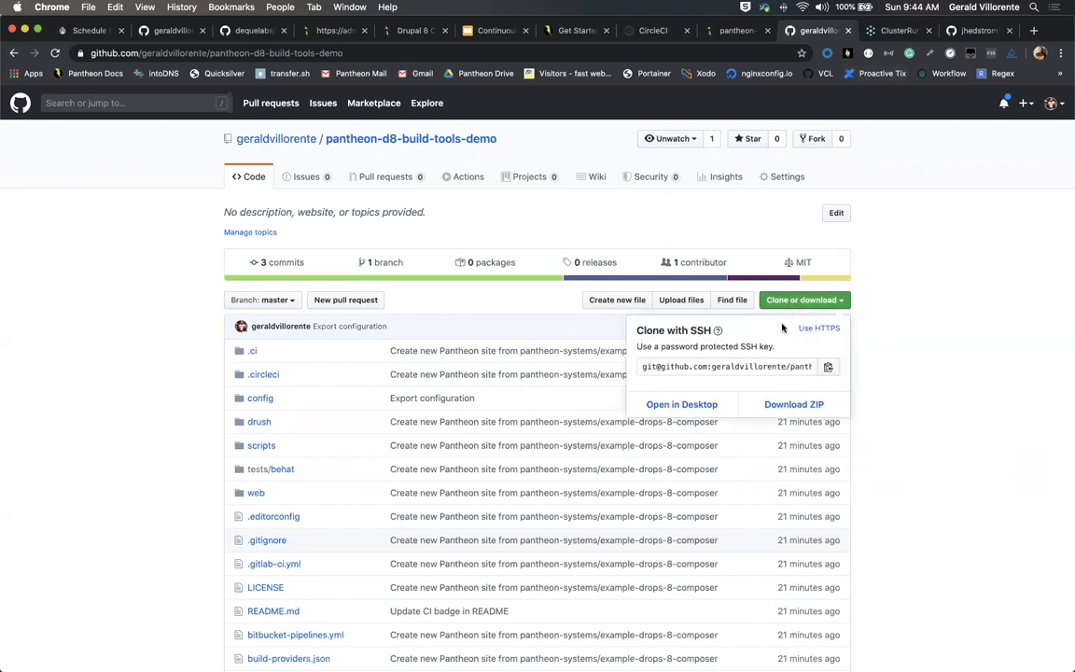
left_click(827, 366)
Step: Switch to iTerm2 and run git clone with the copied SSH URL in the Apps folder
mouse_move(537, 667)
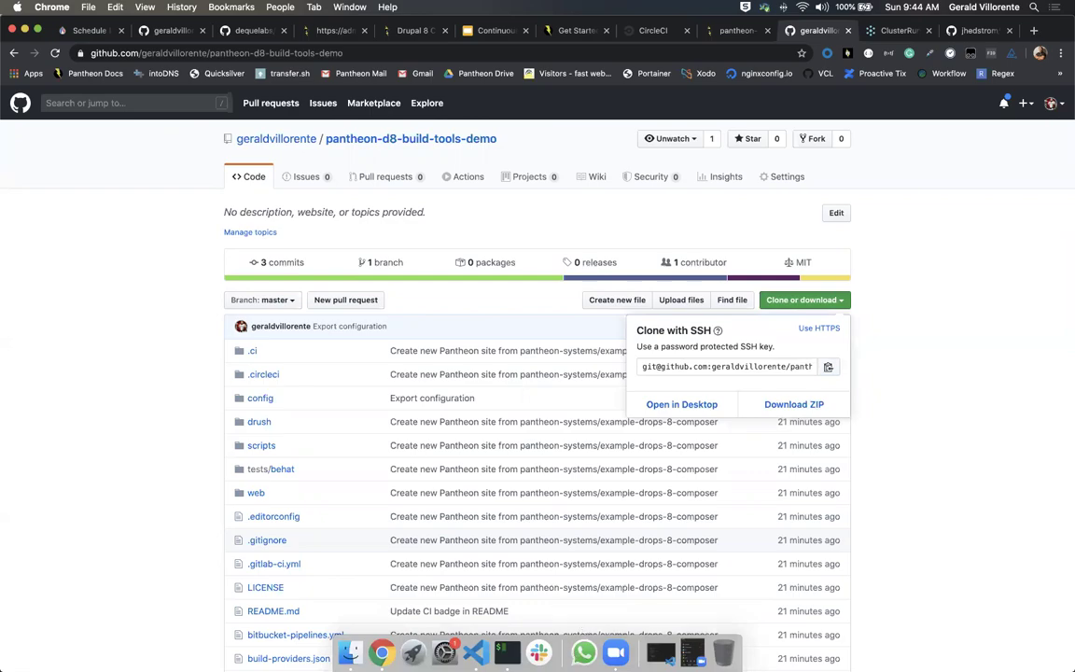
left_click(508, 651)
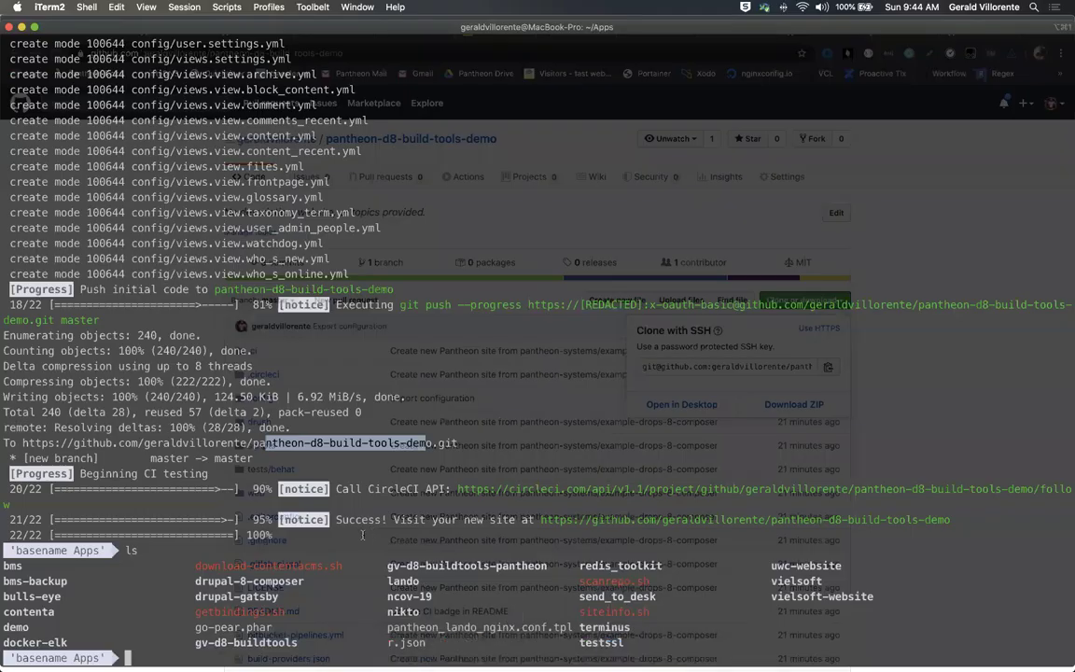
key("super+v")
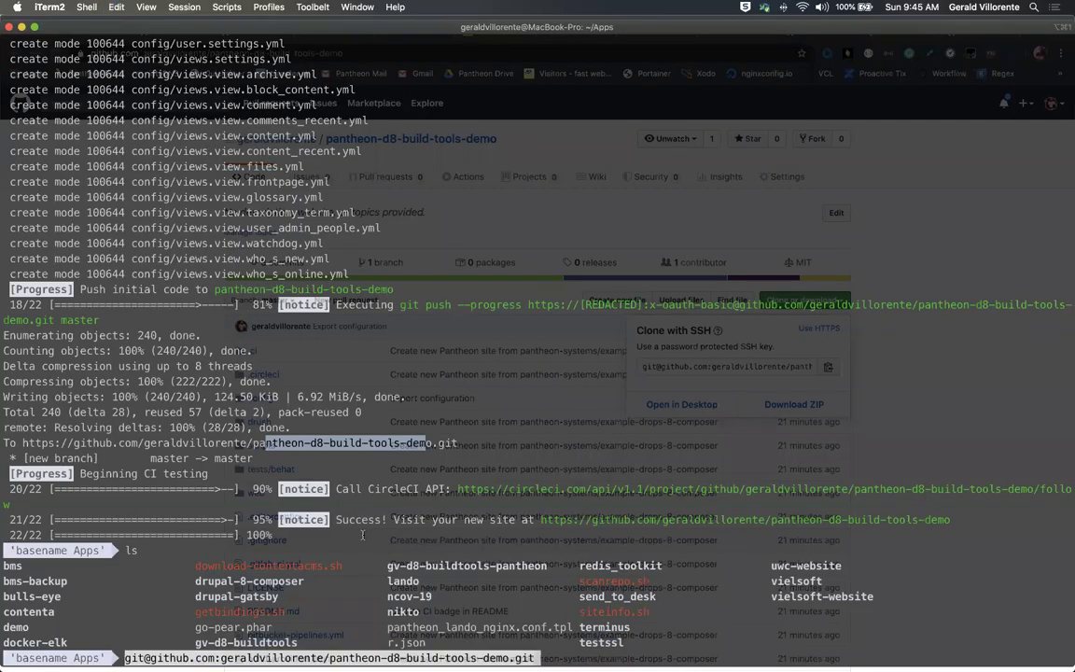
key("ctrl+a")
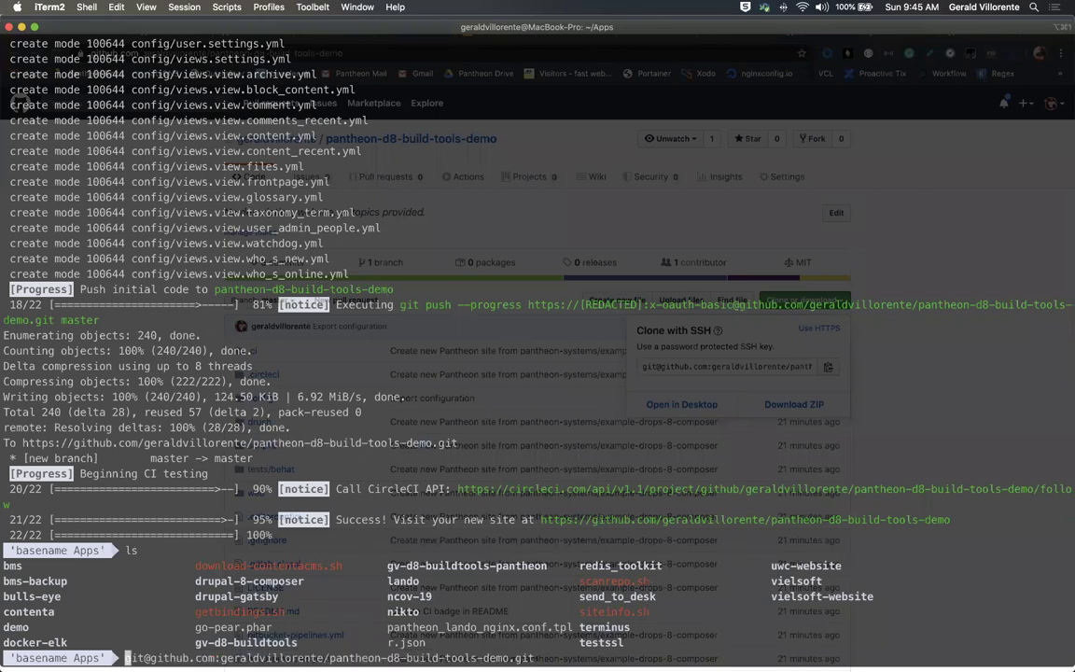
type("git clone")
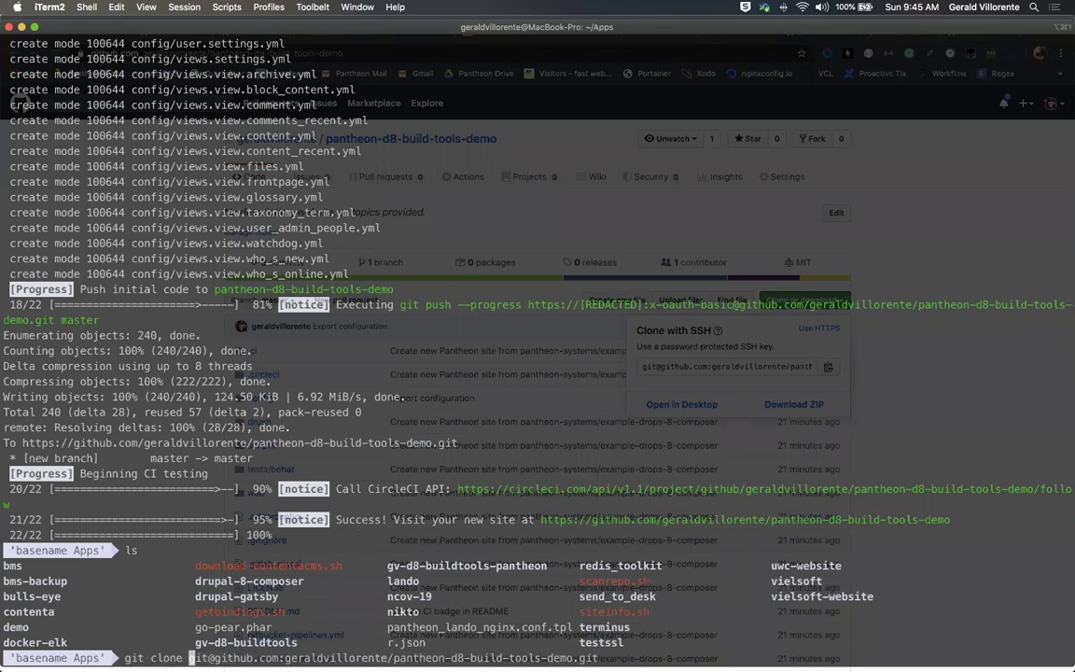
key("Return")
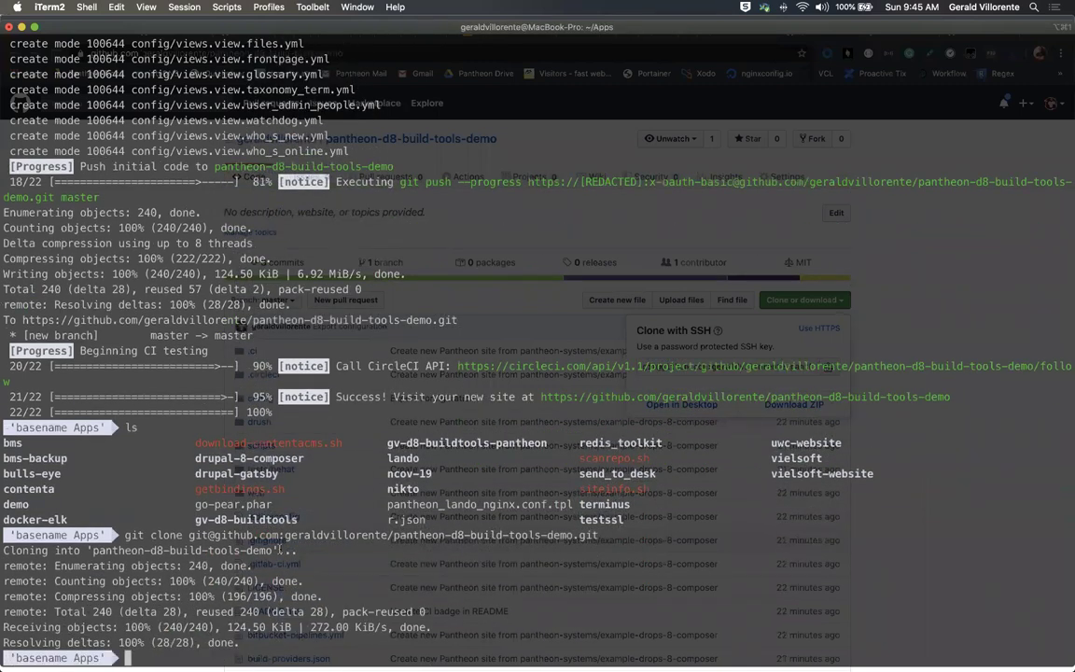
Step: List the Apps folder, change into the cloned pantheon-d8-build-tools-demo directory and list its files
type("ls")
key("Return")
type("cd ")
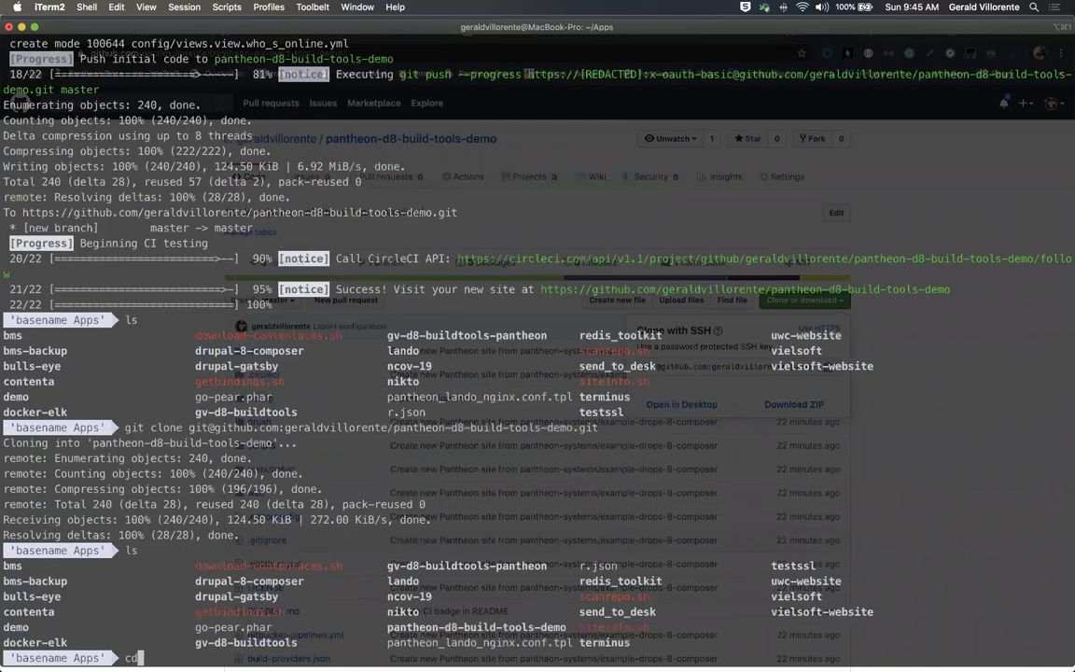
type("pantheon-d8-build-tools-demo/")
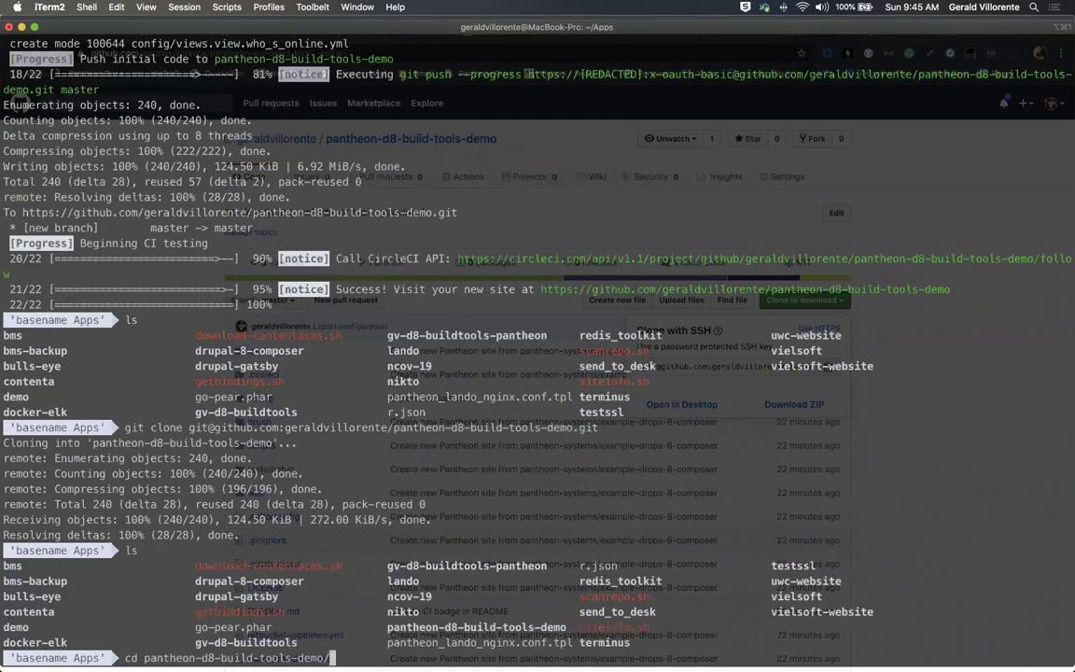
key("Return")
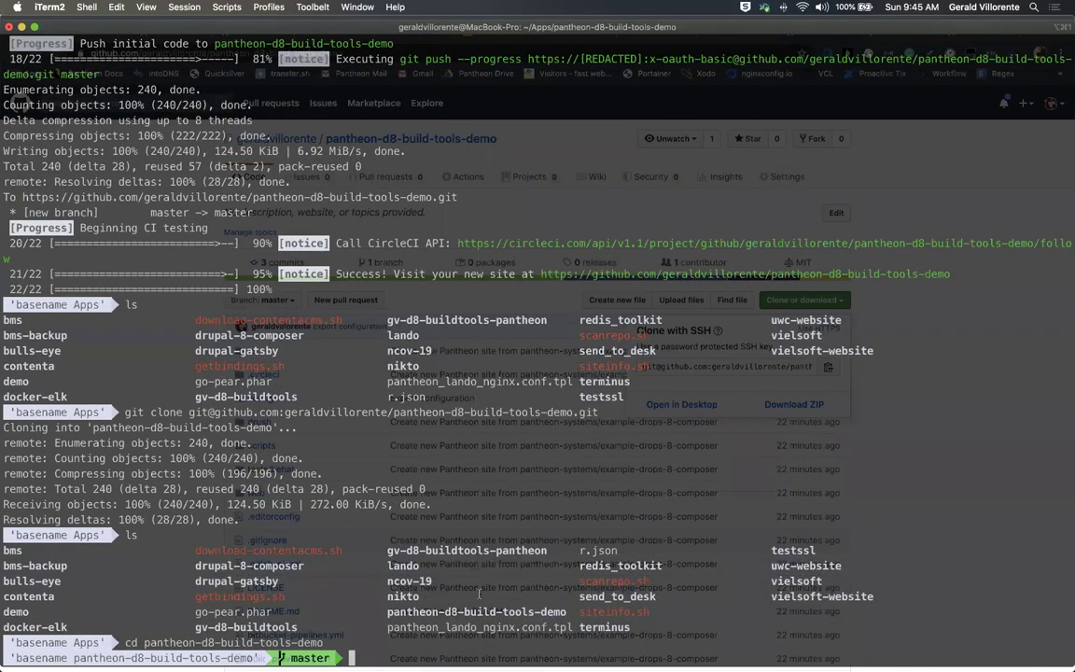
type("ls")
key("Return")
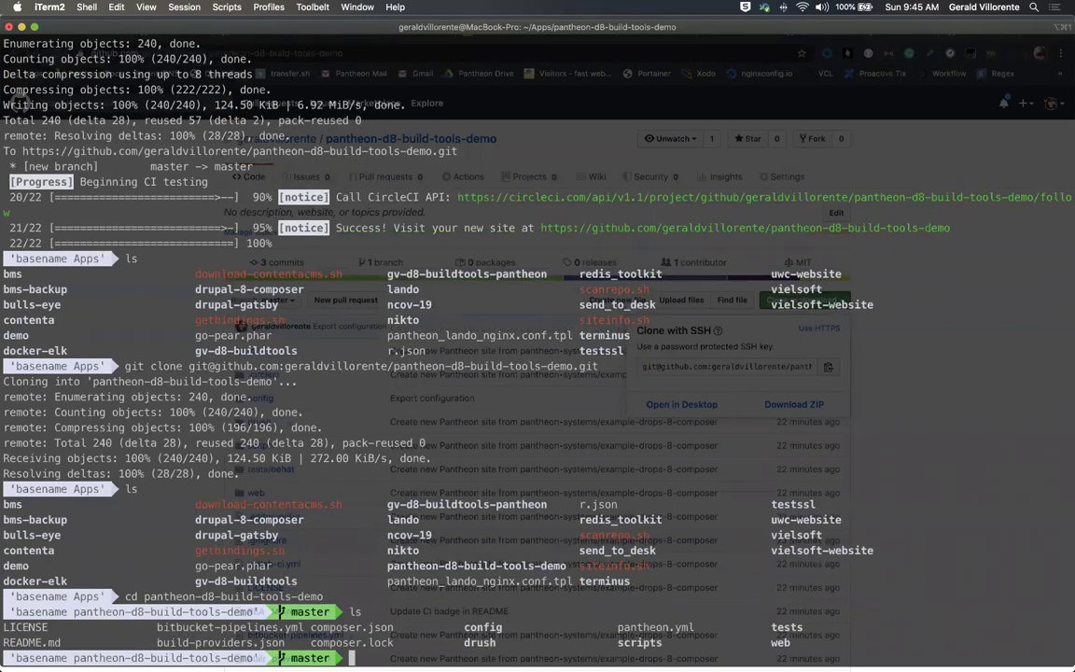
Step: Change into the project's web directory and list its contents
type("cd web")
key("Return")
type("ls")
key("Return")
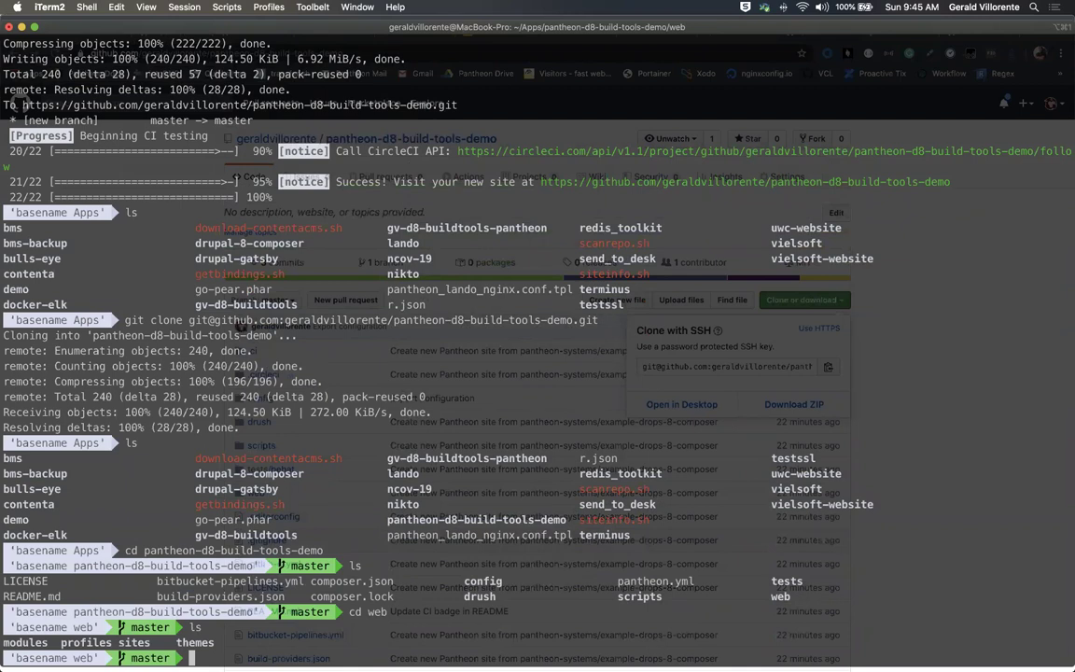
type("cd")
key("BackSpace")
key("BackSpace")
key("BackSpace")
type("cd")
key("BackSpace")
key("BackSpace")
key("BackSpace")
Step: Run lando composer install from the web directory, interrupting and correcting the misspelled "comoser" command
type("lando composer install")
key("Return")
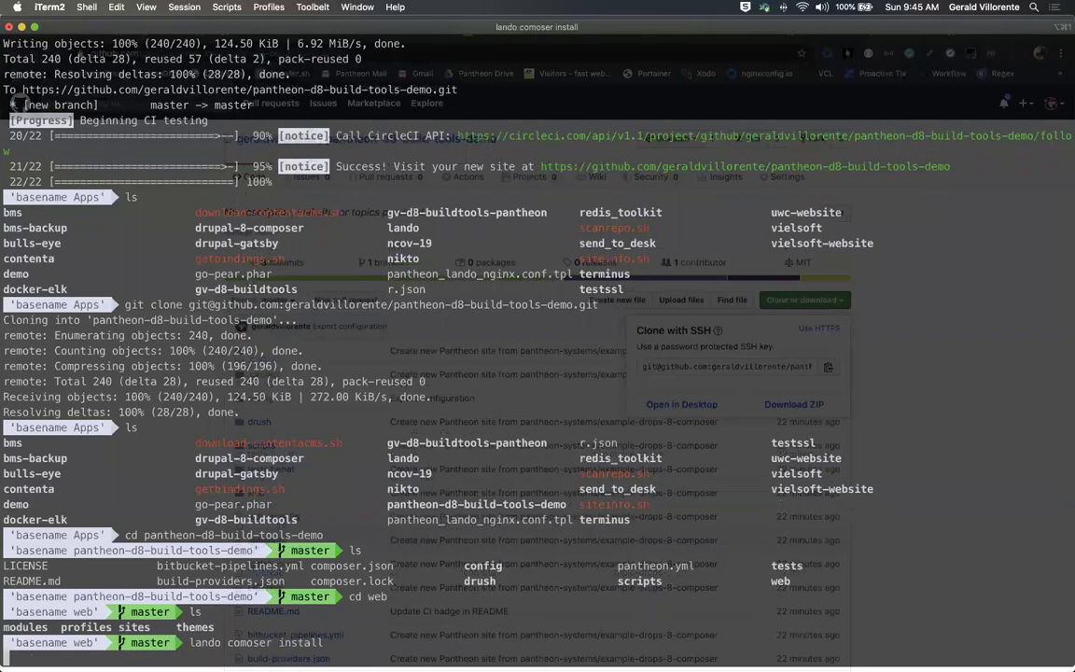
key("ctrl+c")
key("Up")
key("Left")
key("Left")
key("Left")
key("Left")
key("Left")
key("Left")
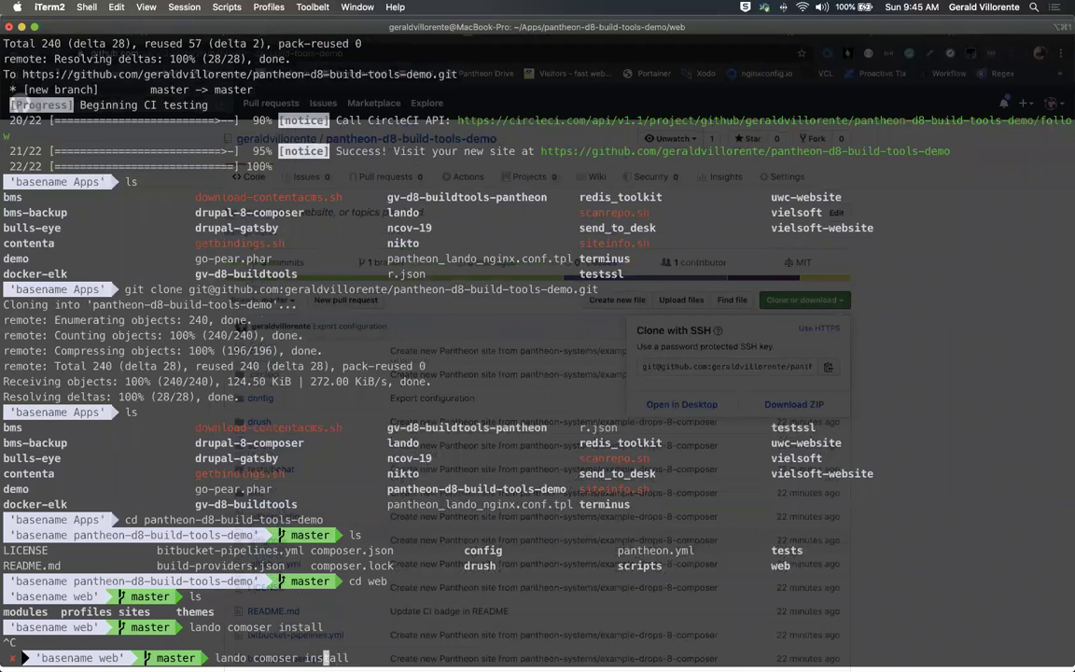
key("Left")
key("Left")
key("Left")
key("Left")
type("p")
key("Return")
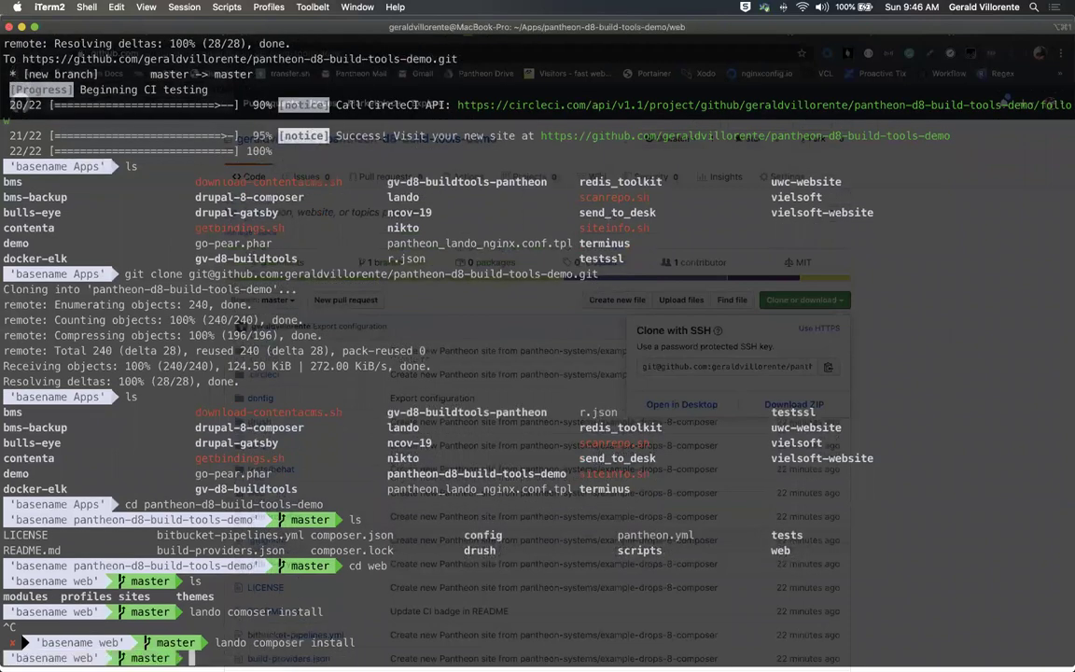
Step: Rerun lando composer install from the web directory and recall the command once more
key("Up")
key("Return")
key("Up")
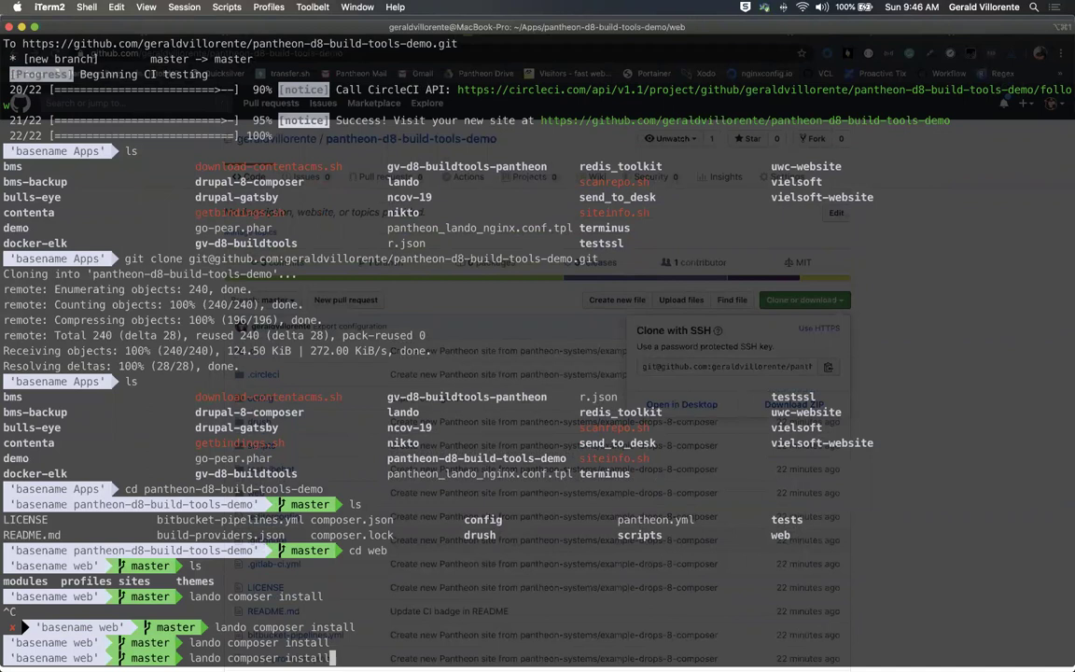